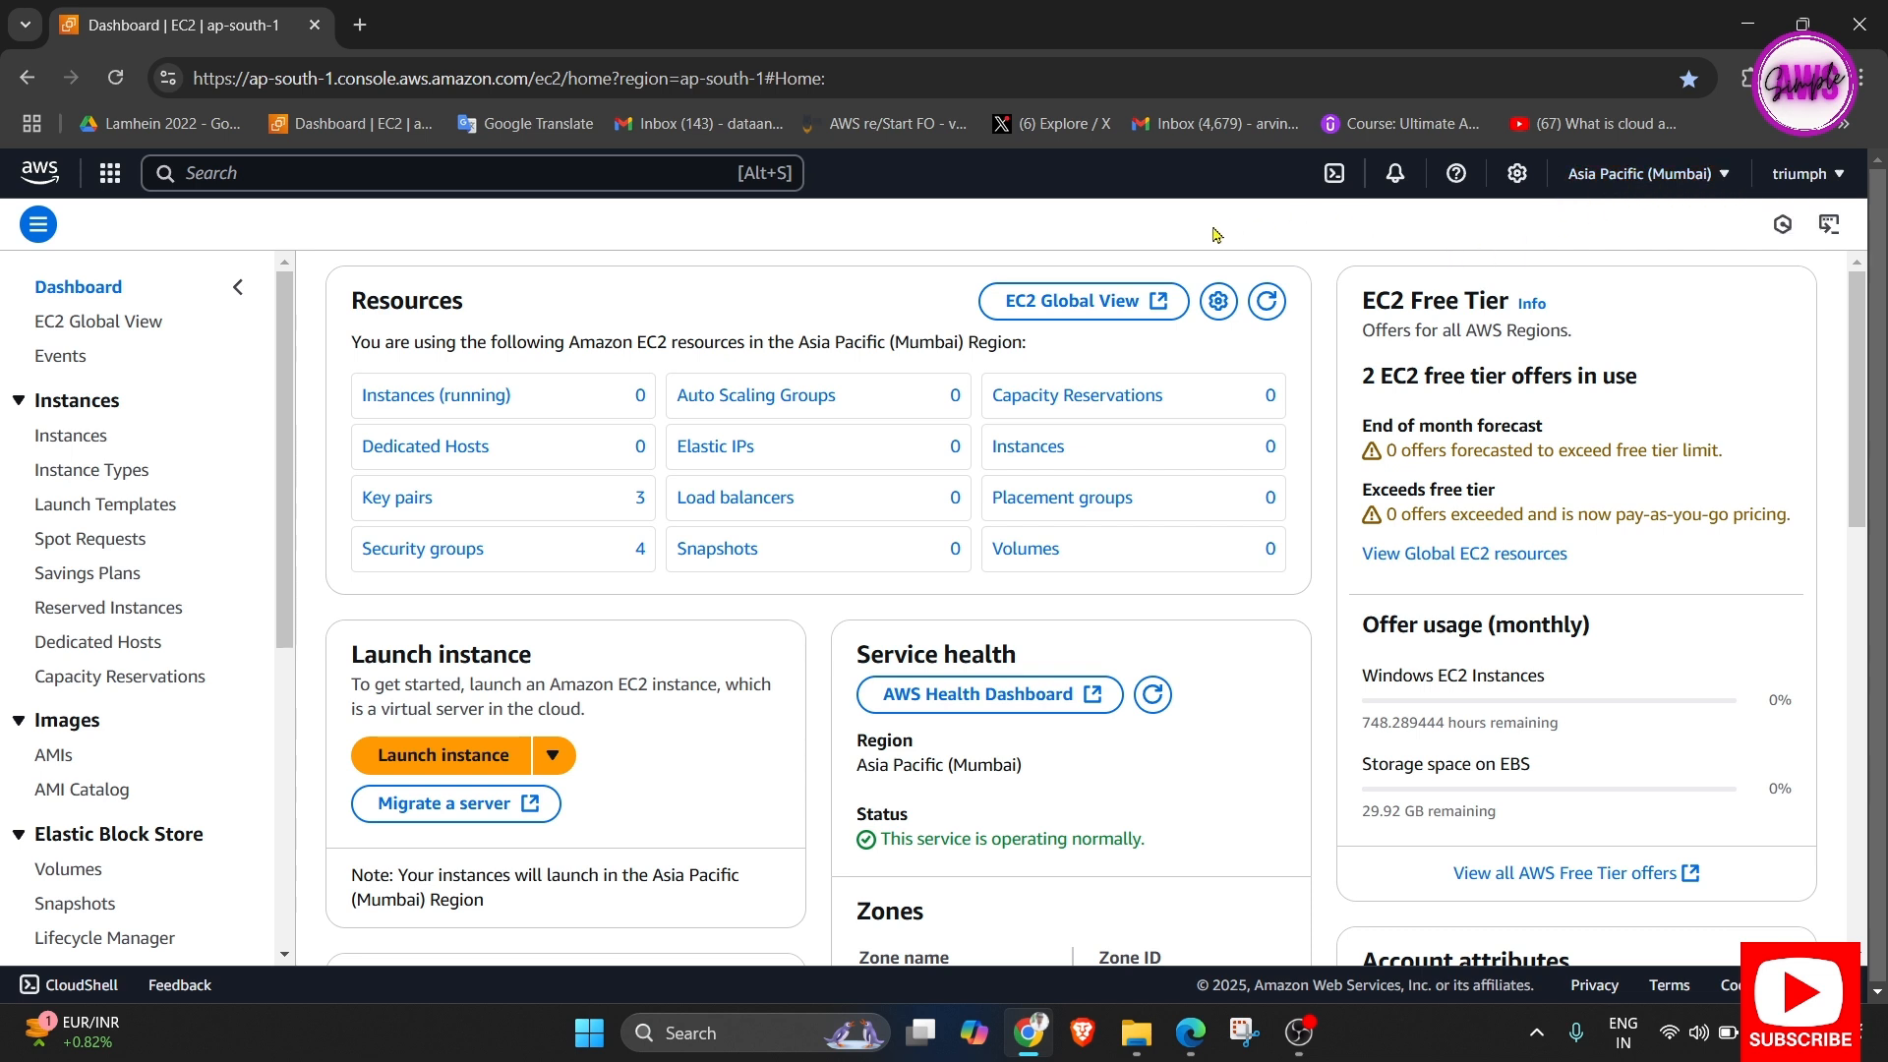
# Switch the console region to N. Virginia (us-east-1) and start launching a new EC2 instance.
pyautogui.click(1672, 181)
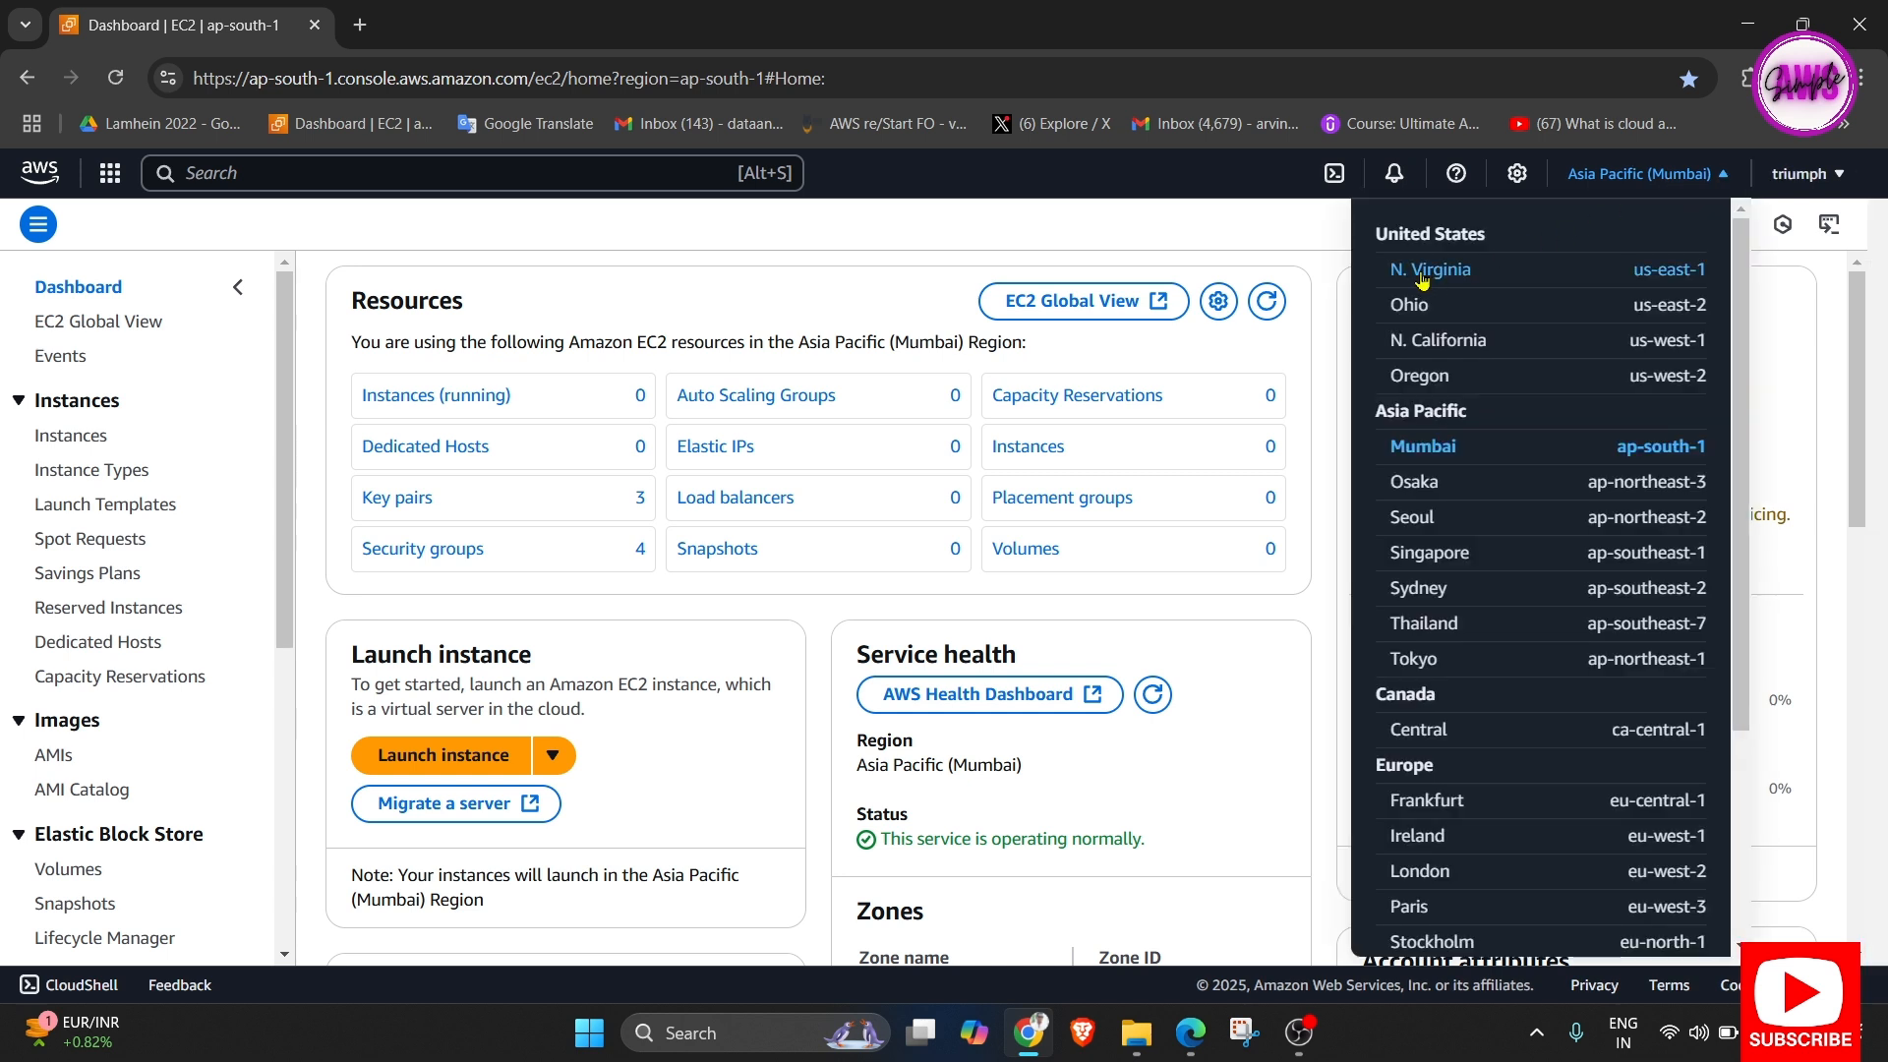
pyautogui.click(1521, 274)
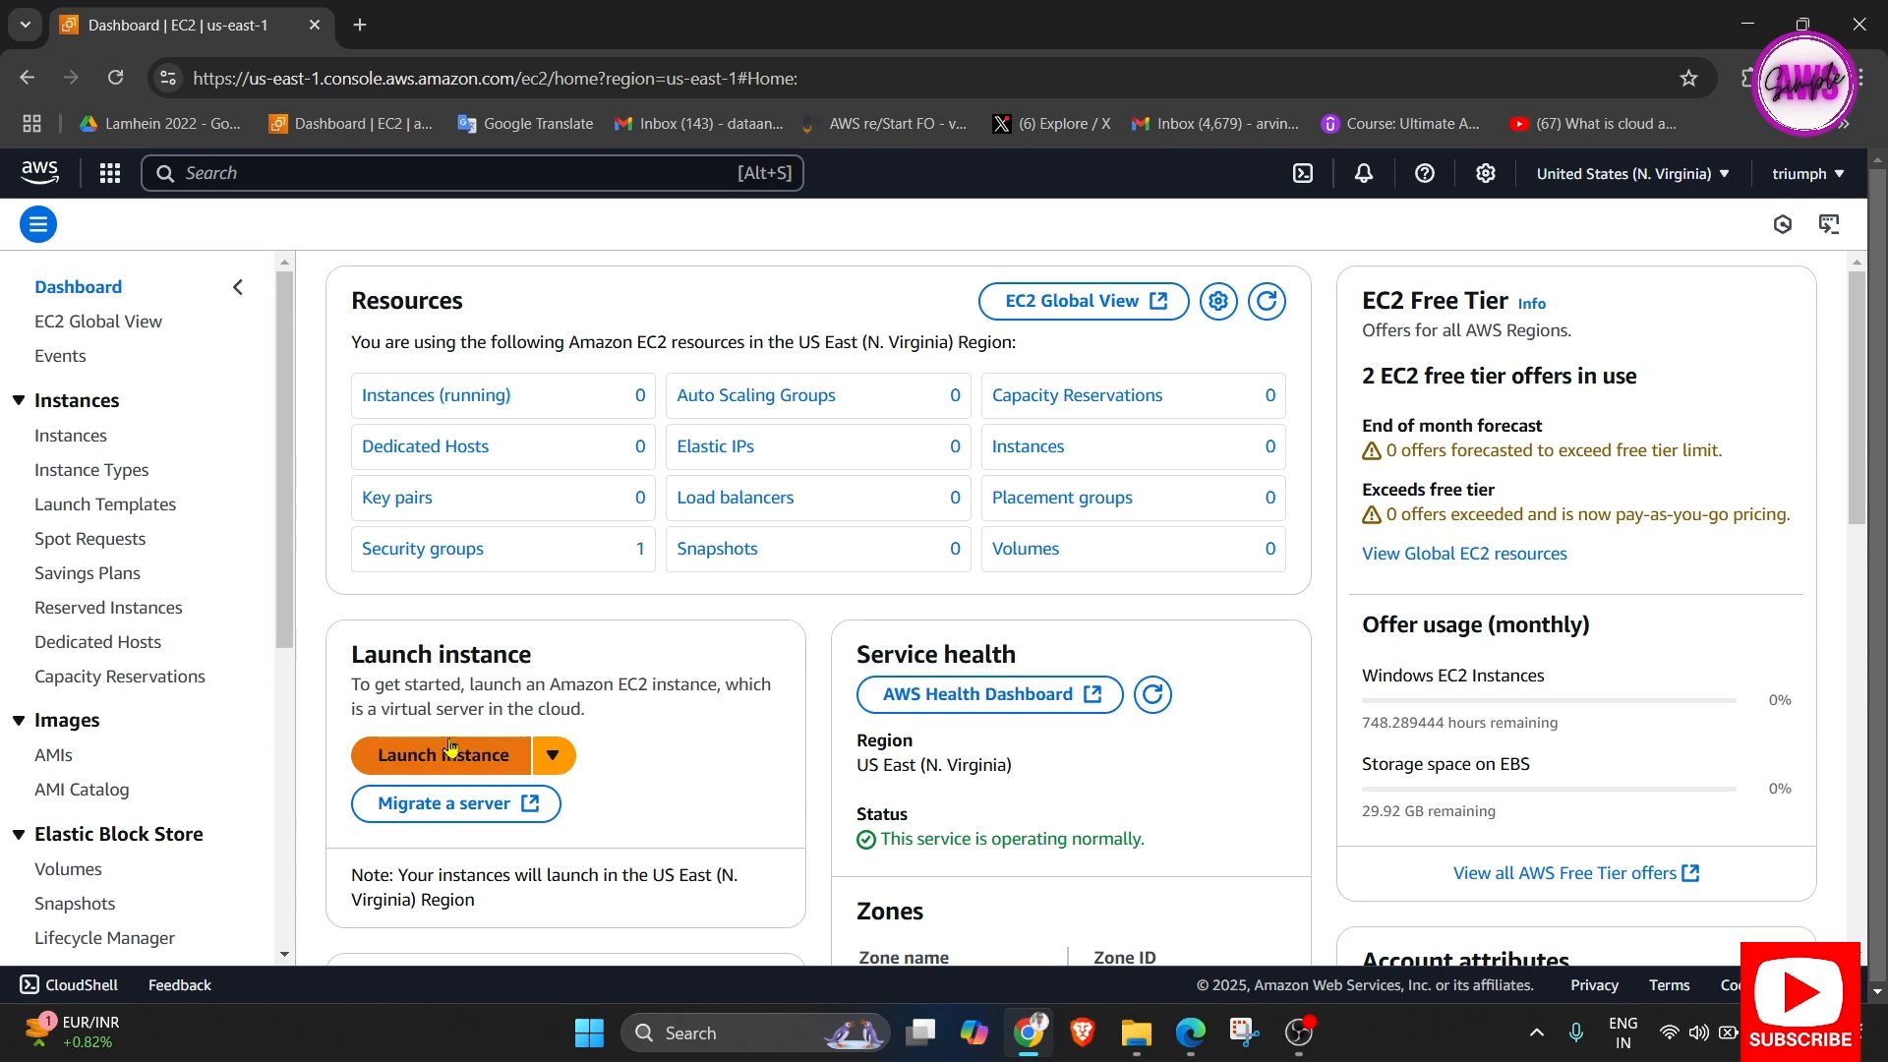
pyautogui.click(480, 762)
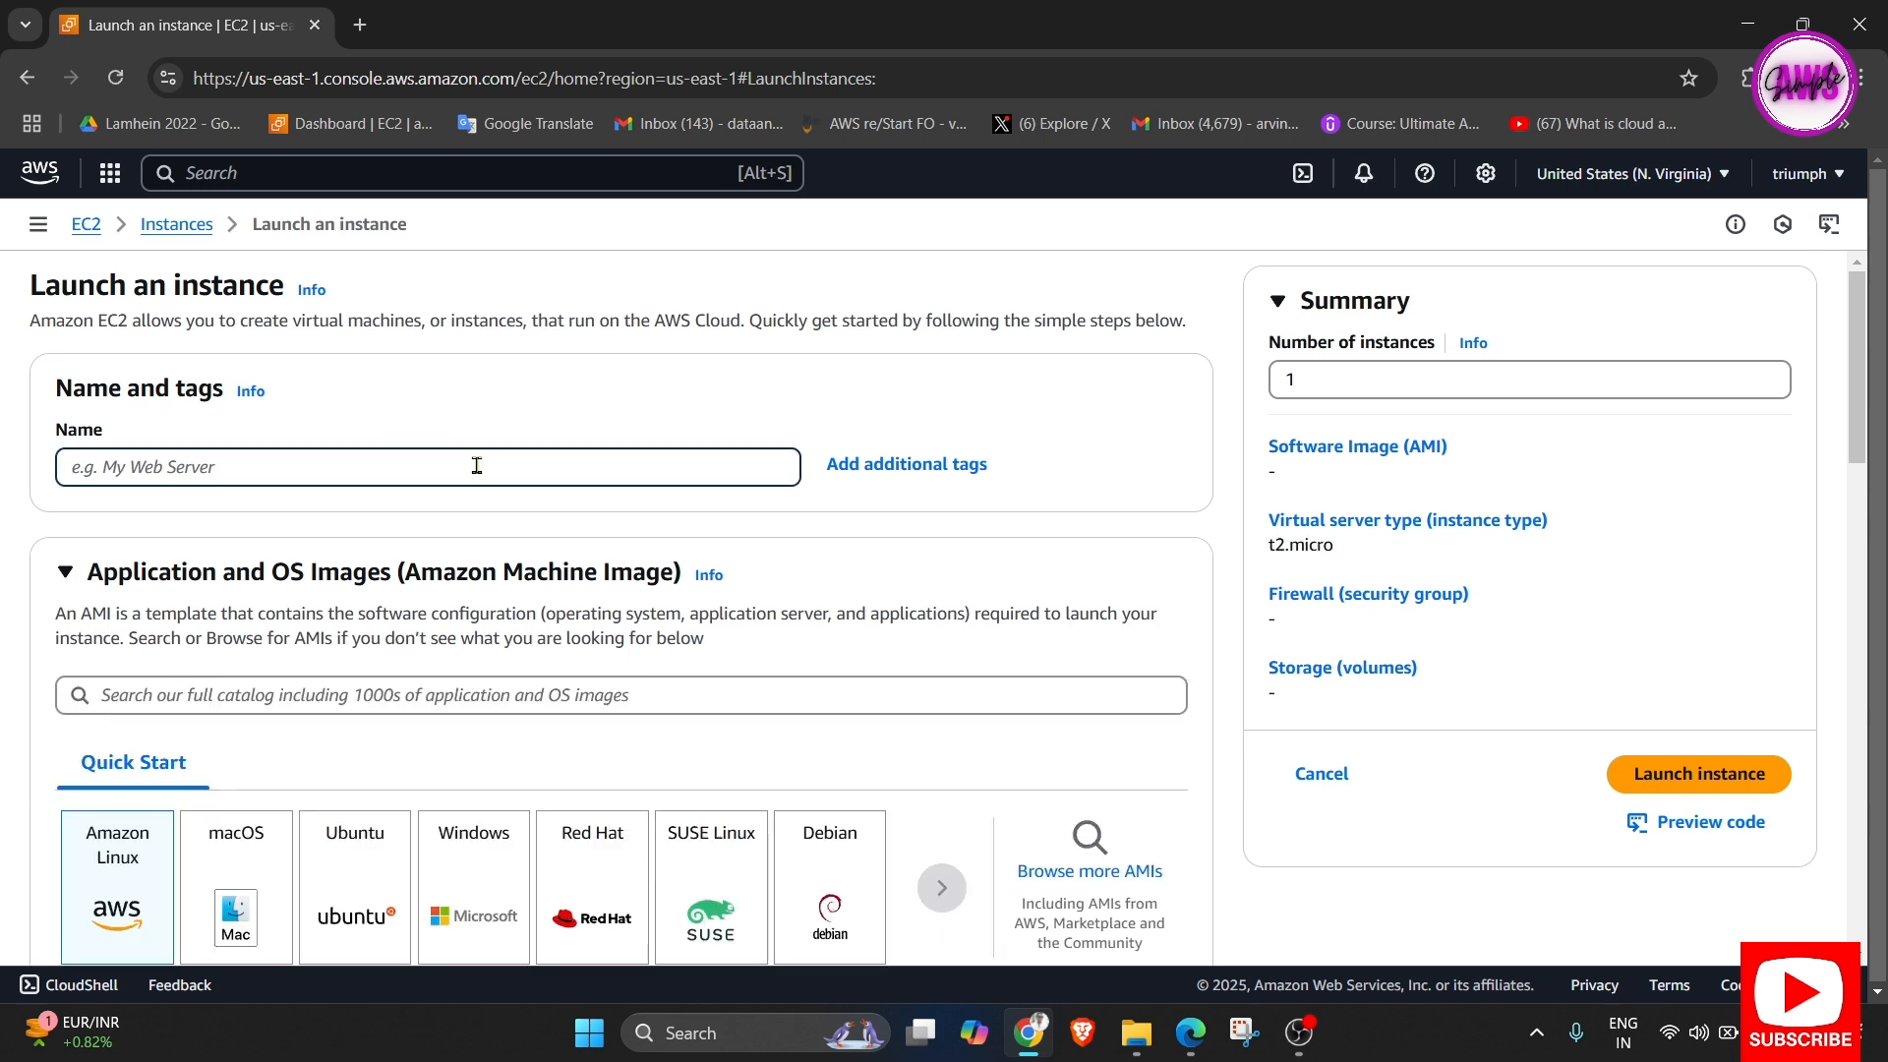
# Name the instance windows and choose the Windows quick-start machine image.
pyautogui.write('win')
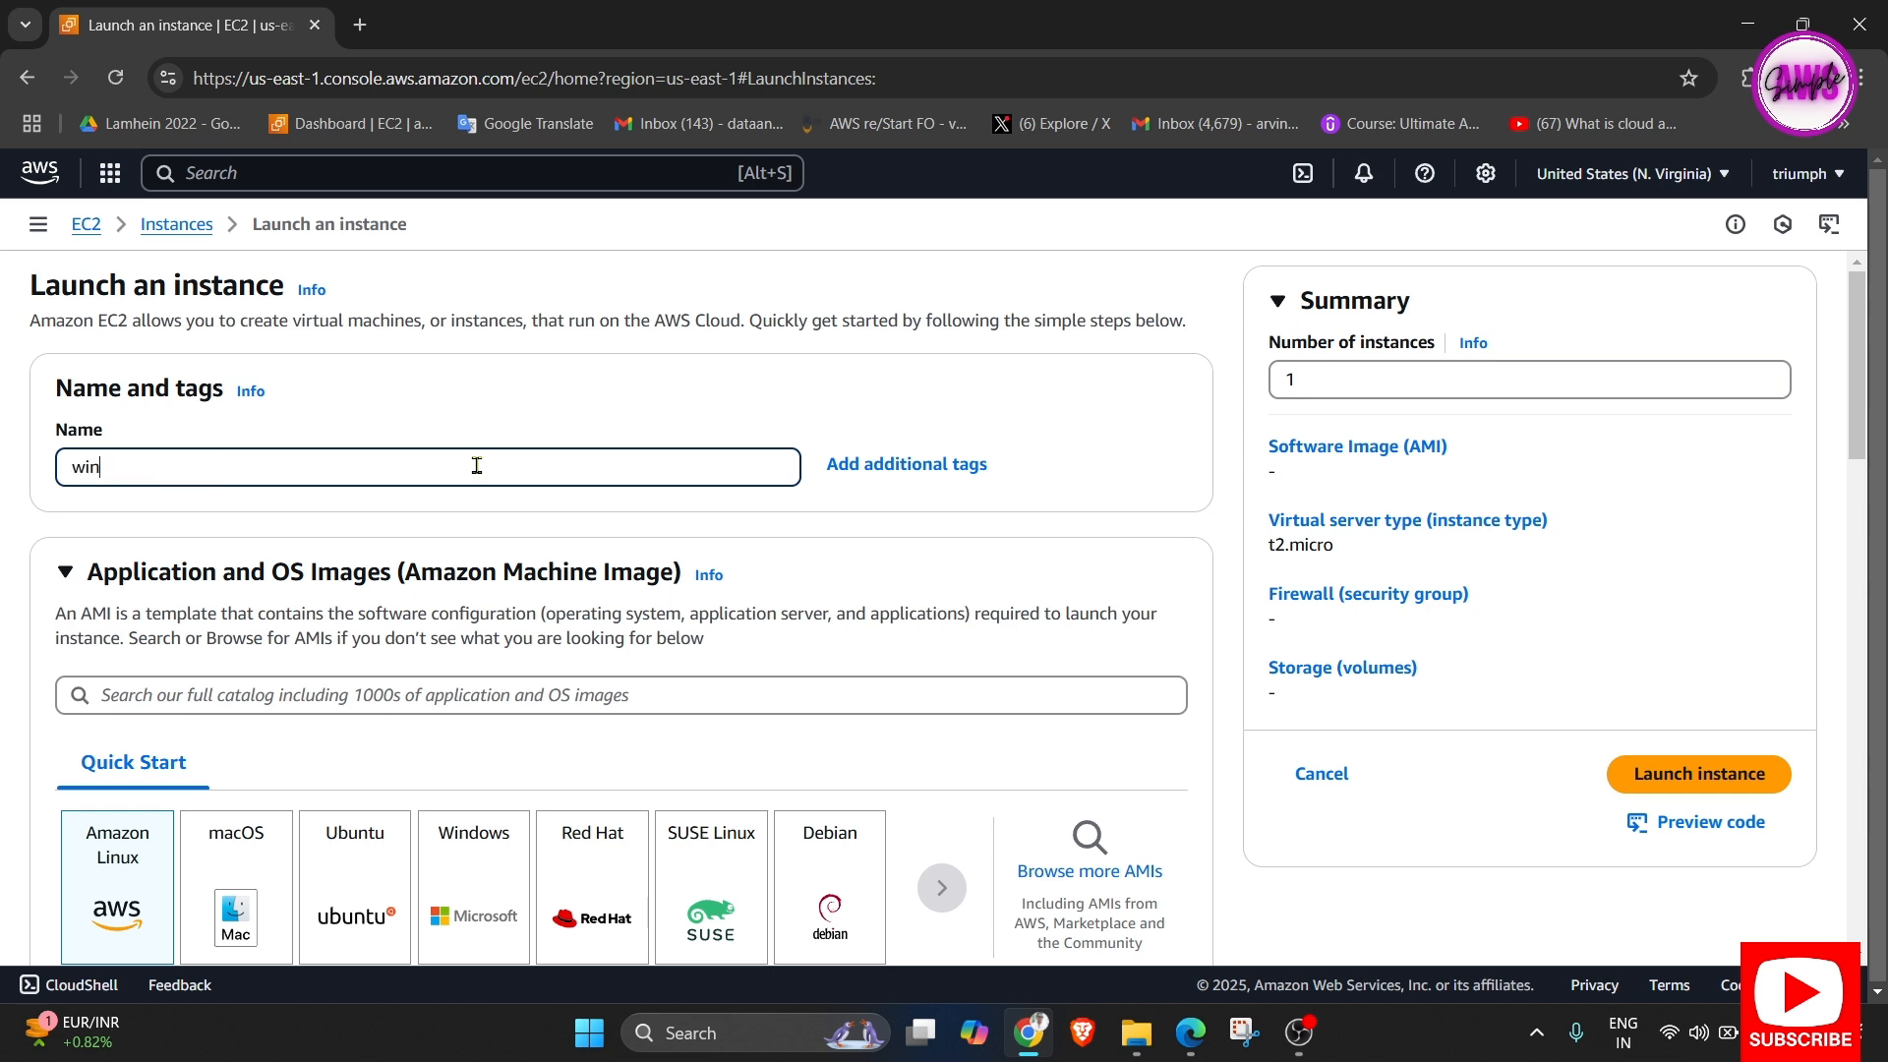
pyautogui.write('dod')
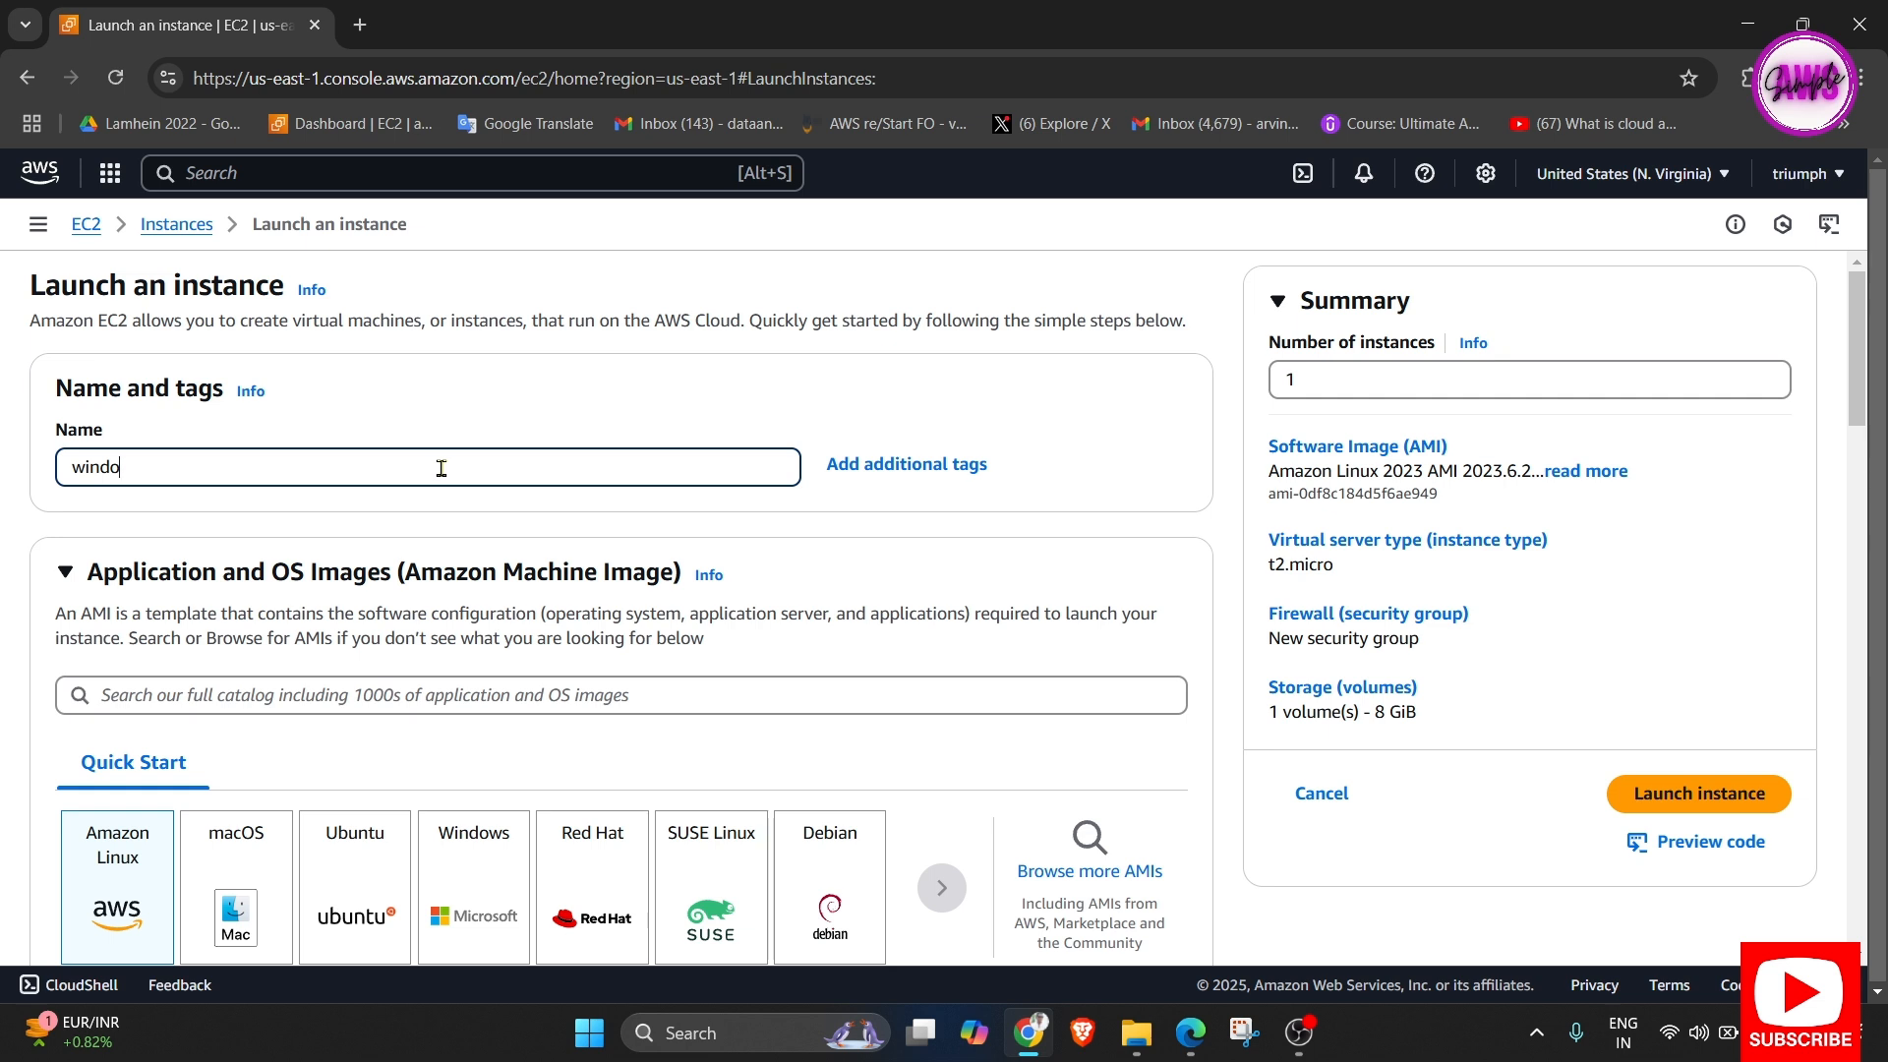
pyautogui.scroll(-2, 573, 531)
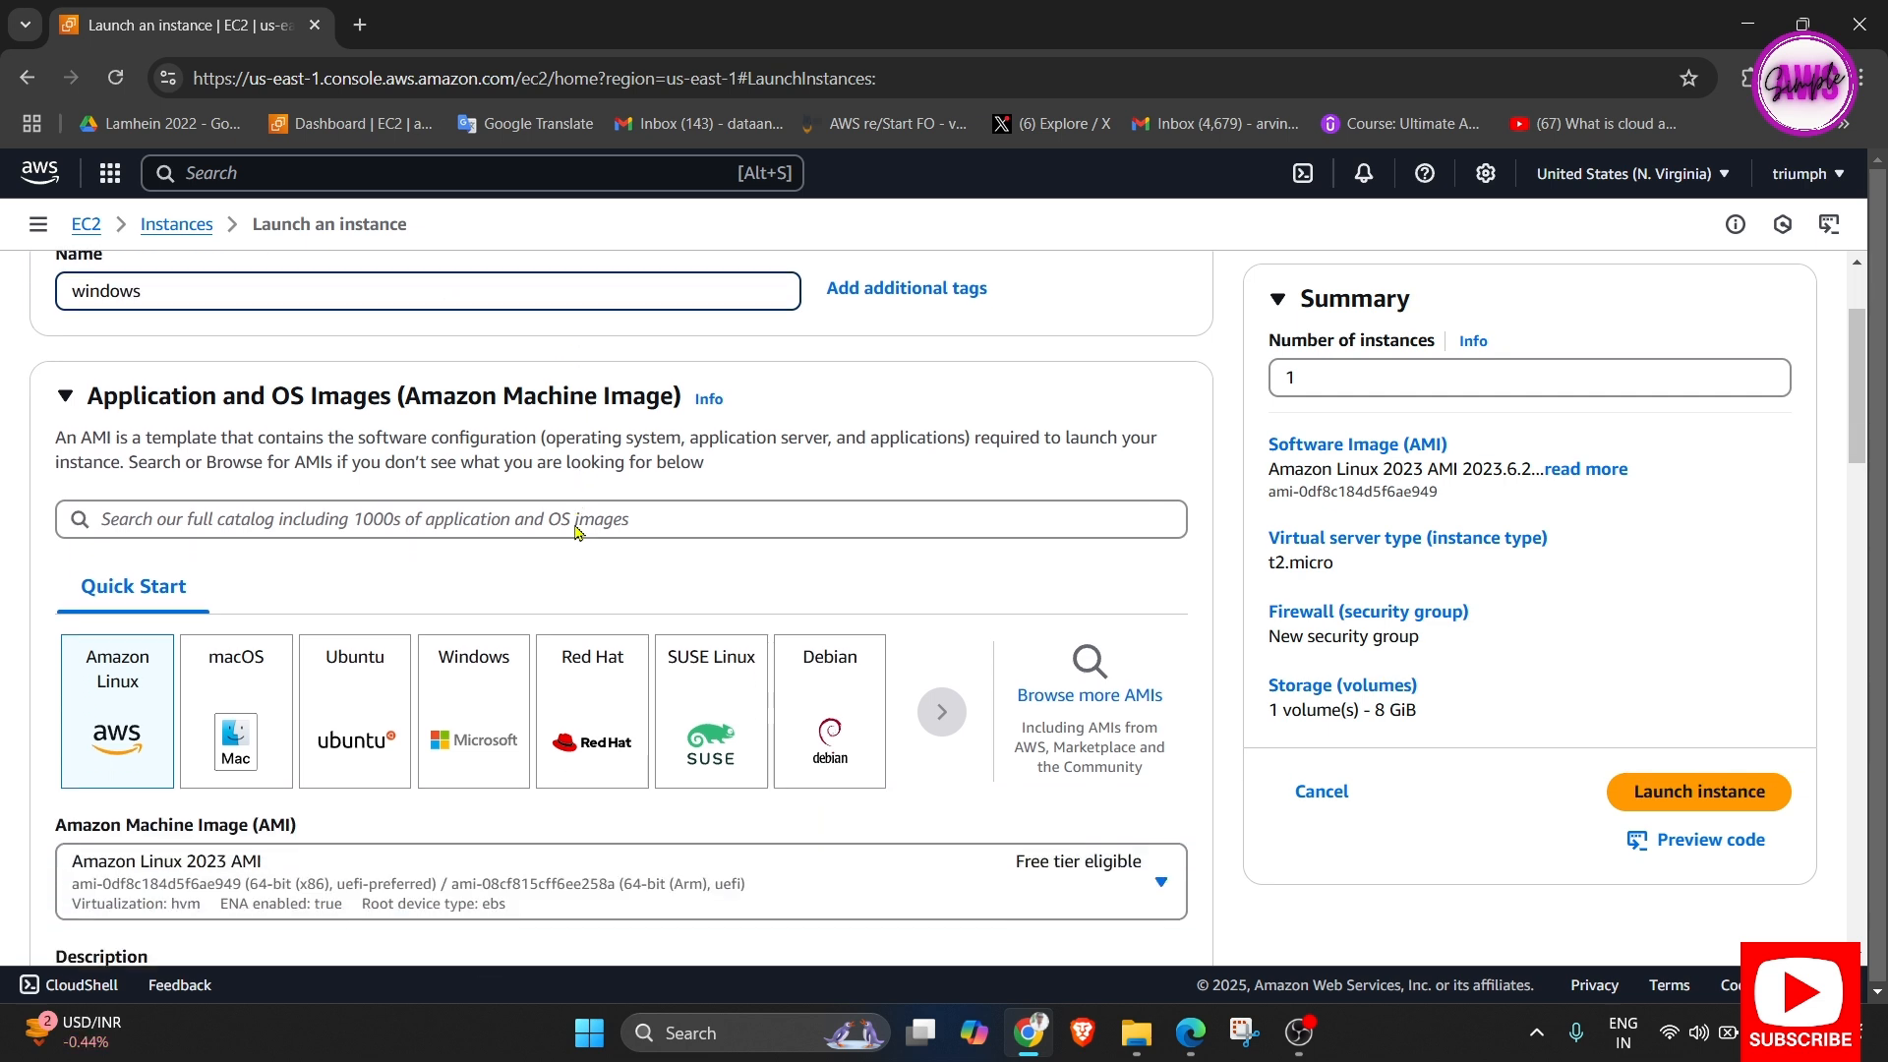
pyautogui.click(459, 675)
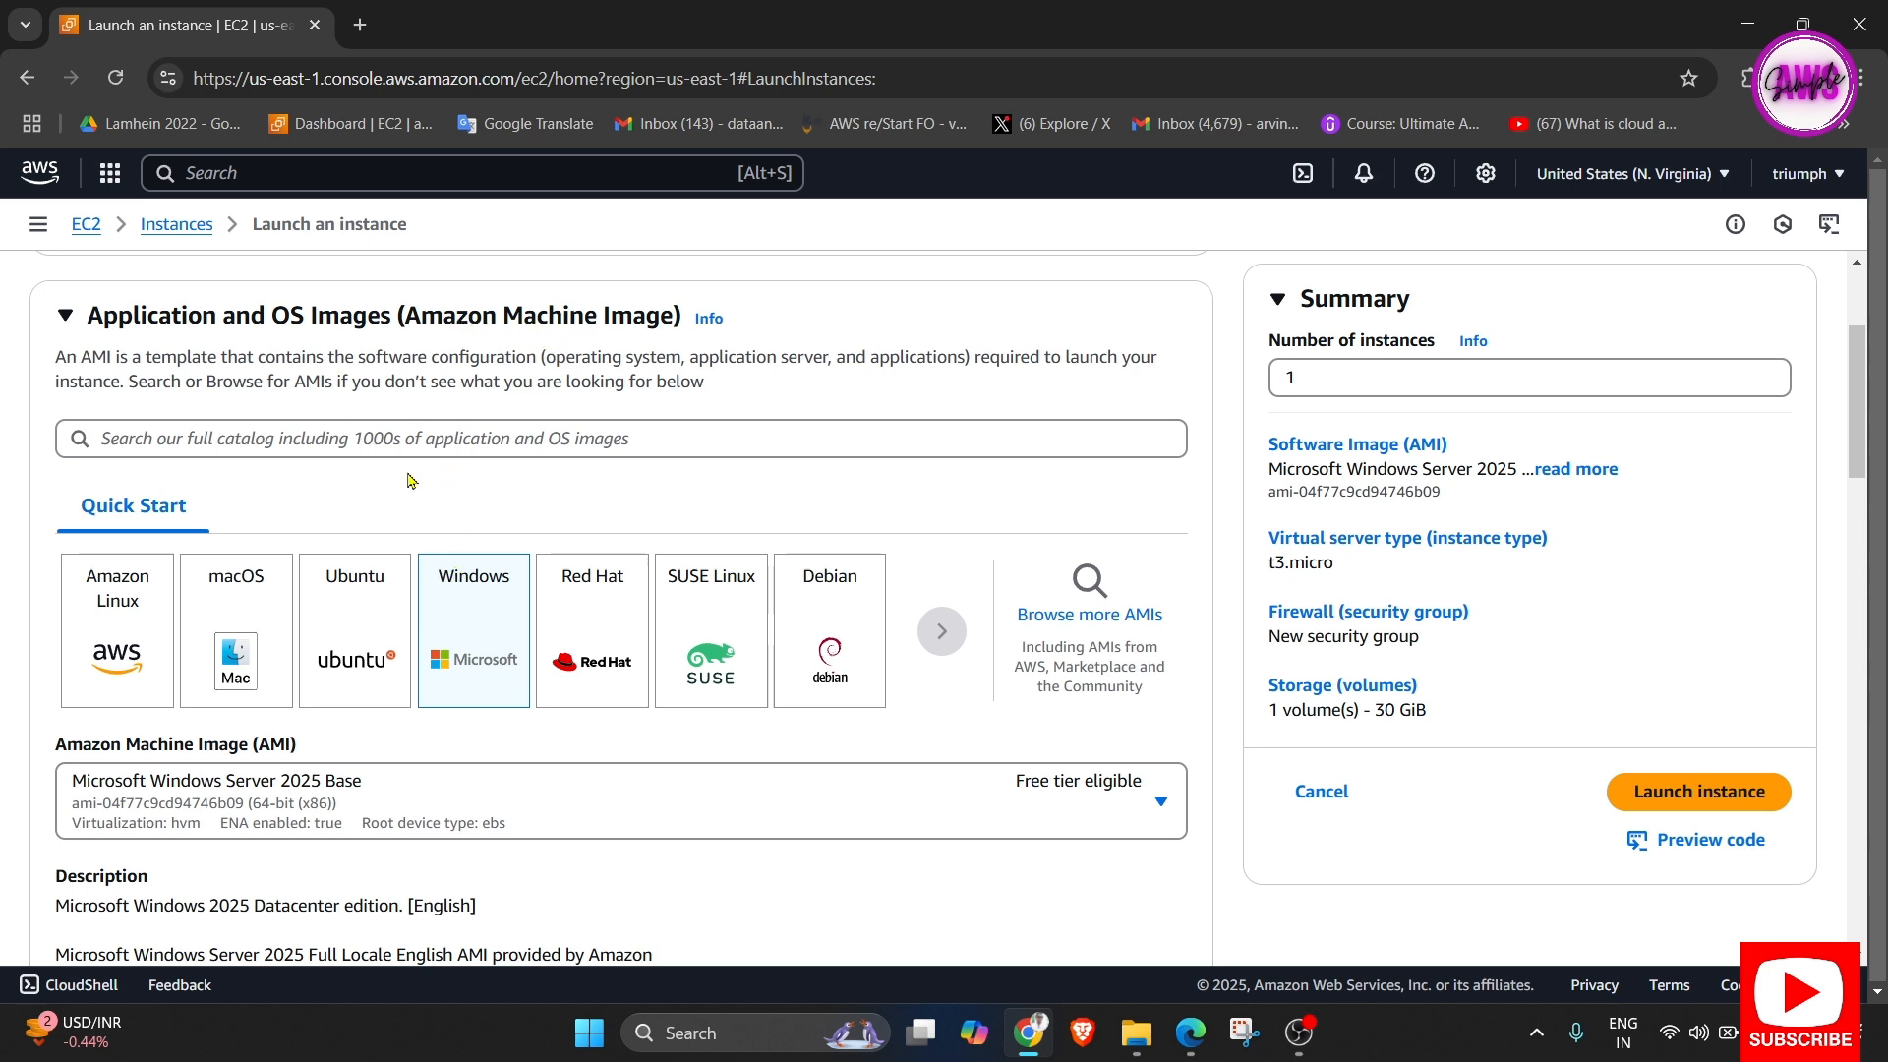
# Review the selected Windows Server image details and the instance type settings in the launch form.
pyautogui.scroll(-1, 471, 609)
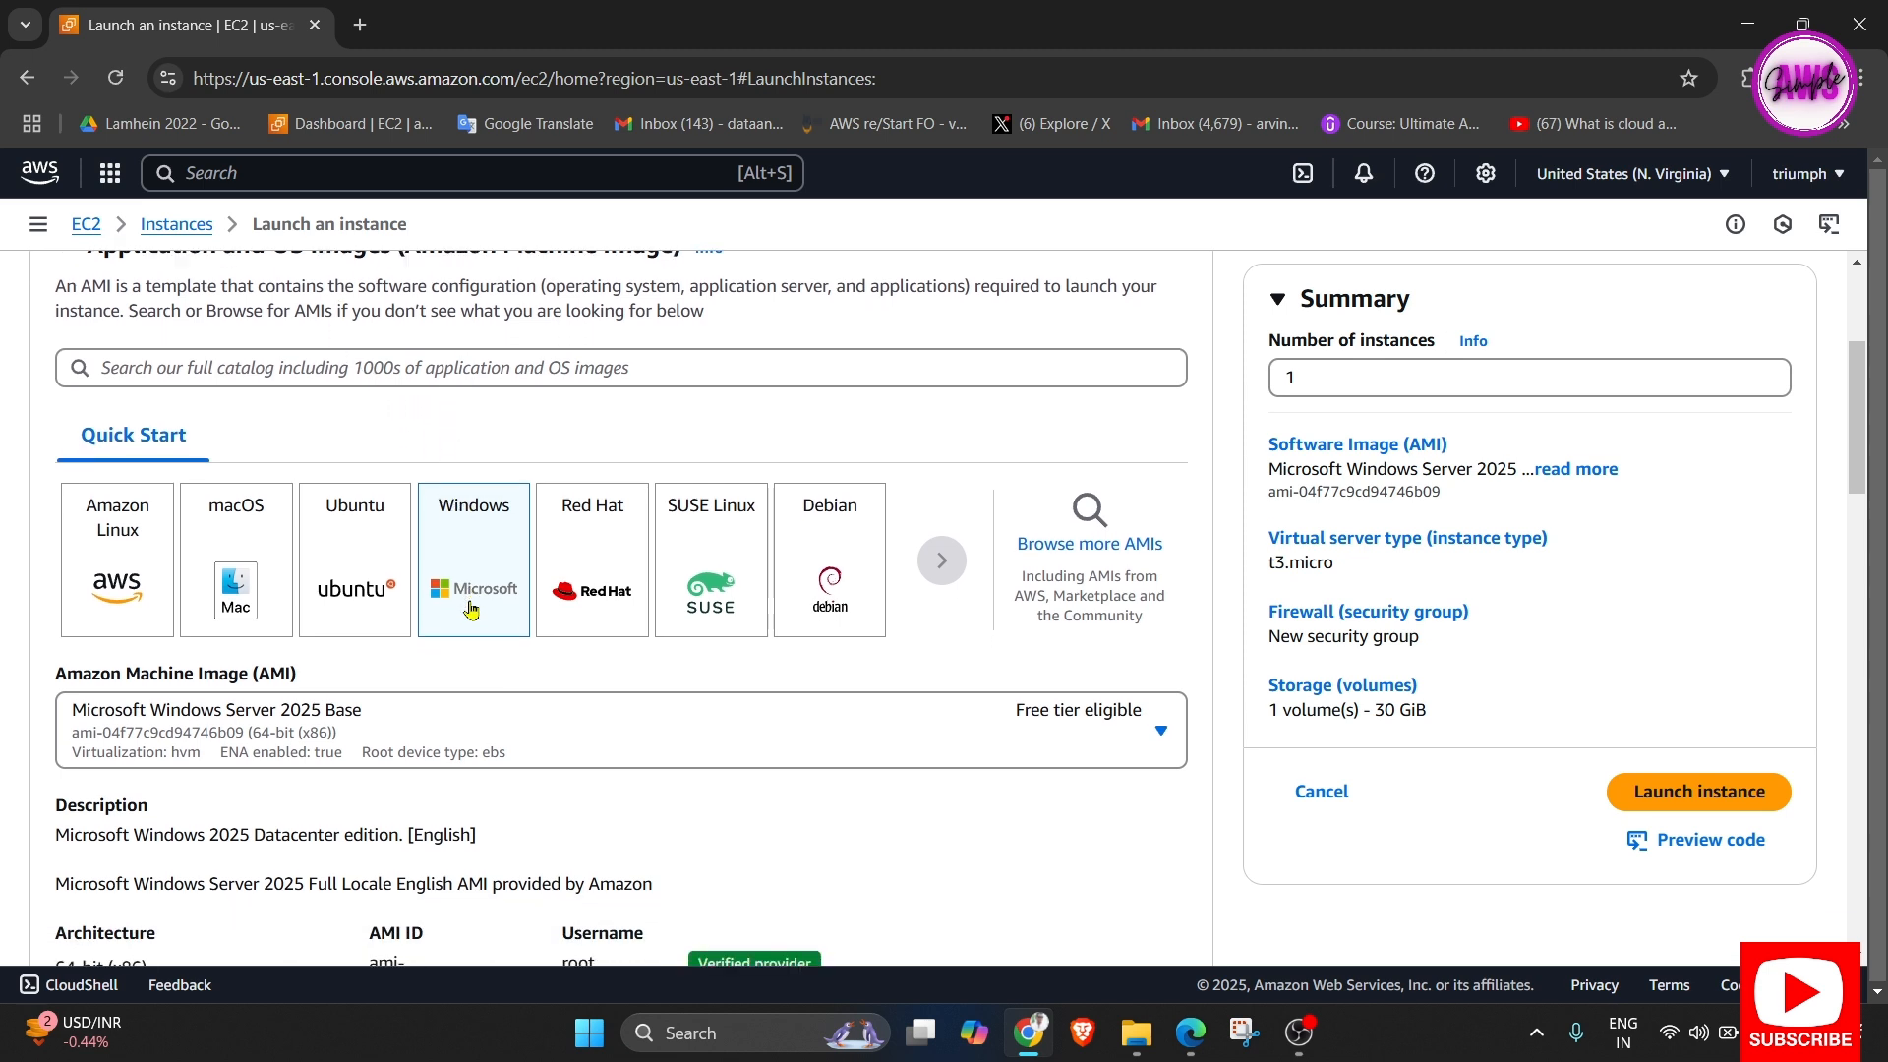
pyautogui.scroll(1, 471, 611)
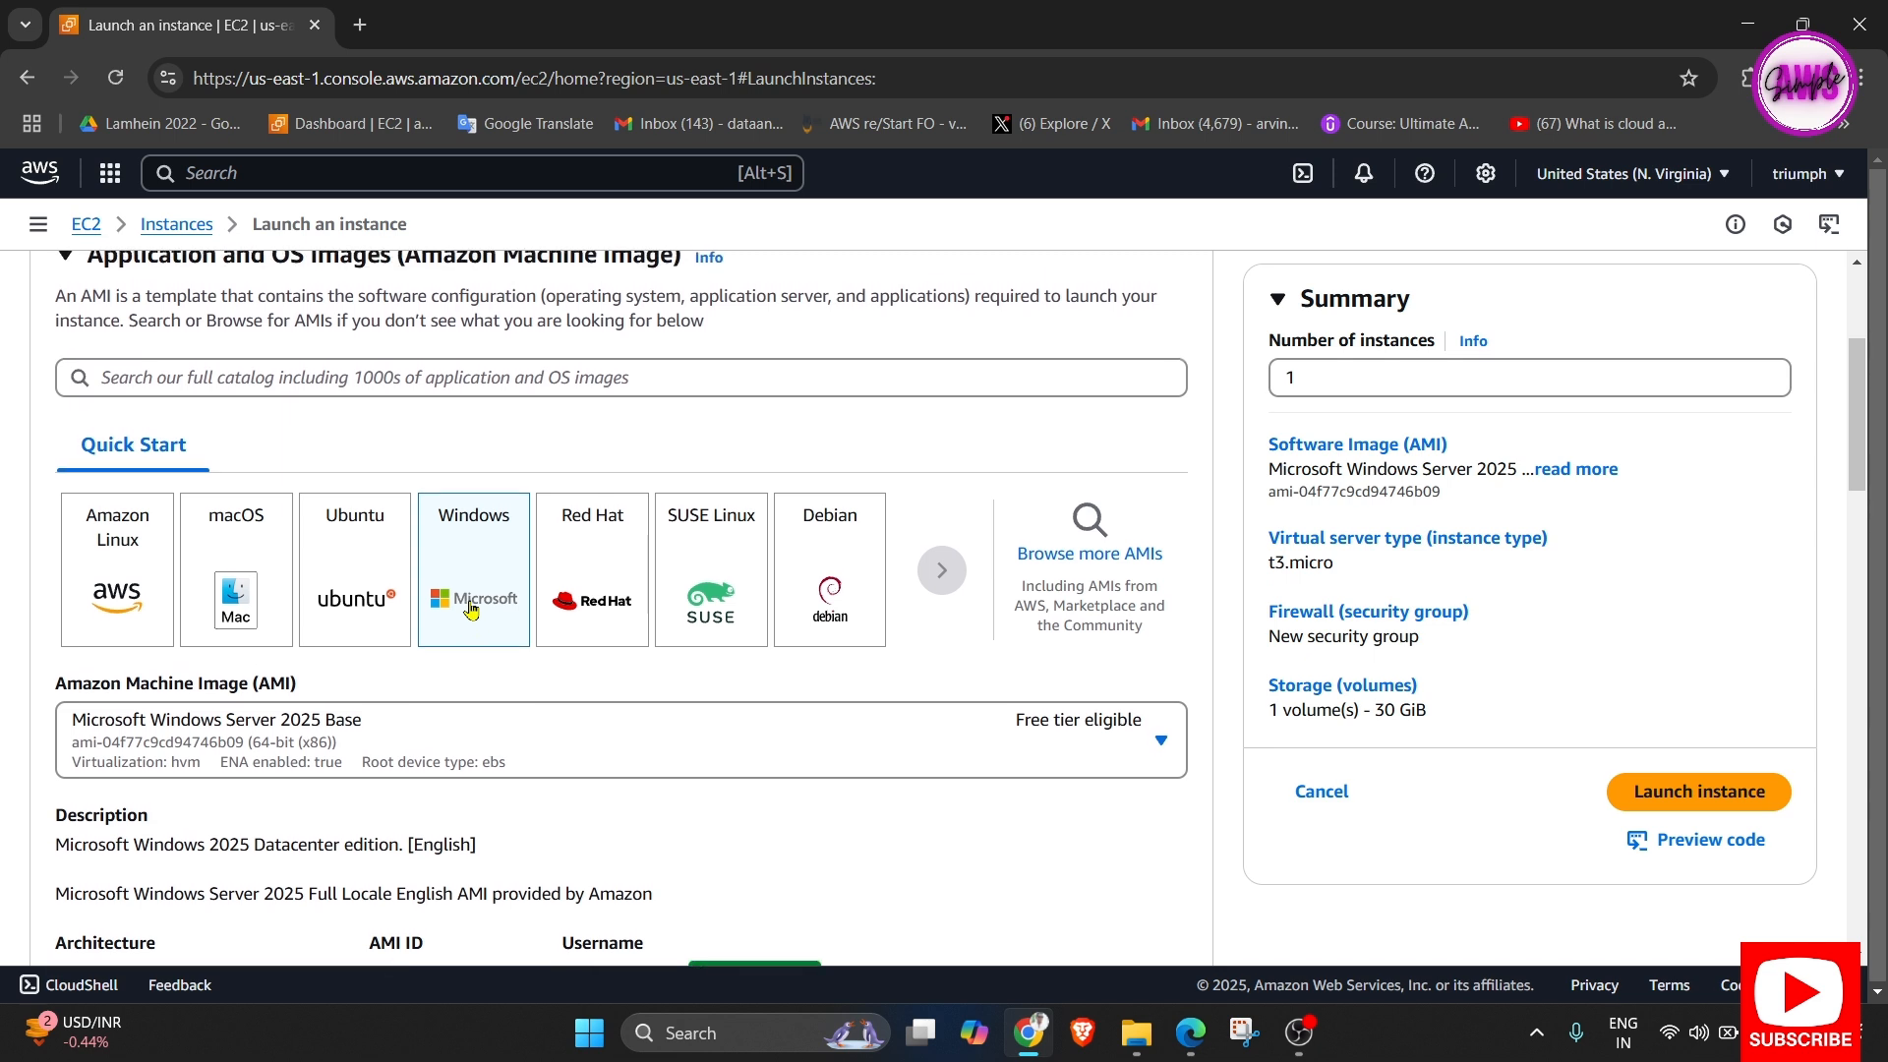
pyautogui.scroll(-4, 471, 610)
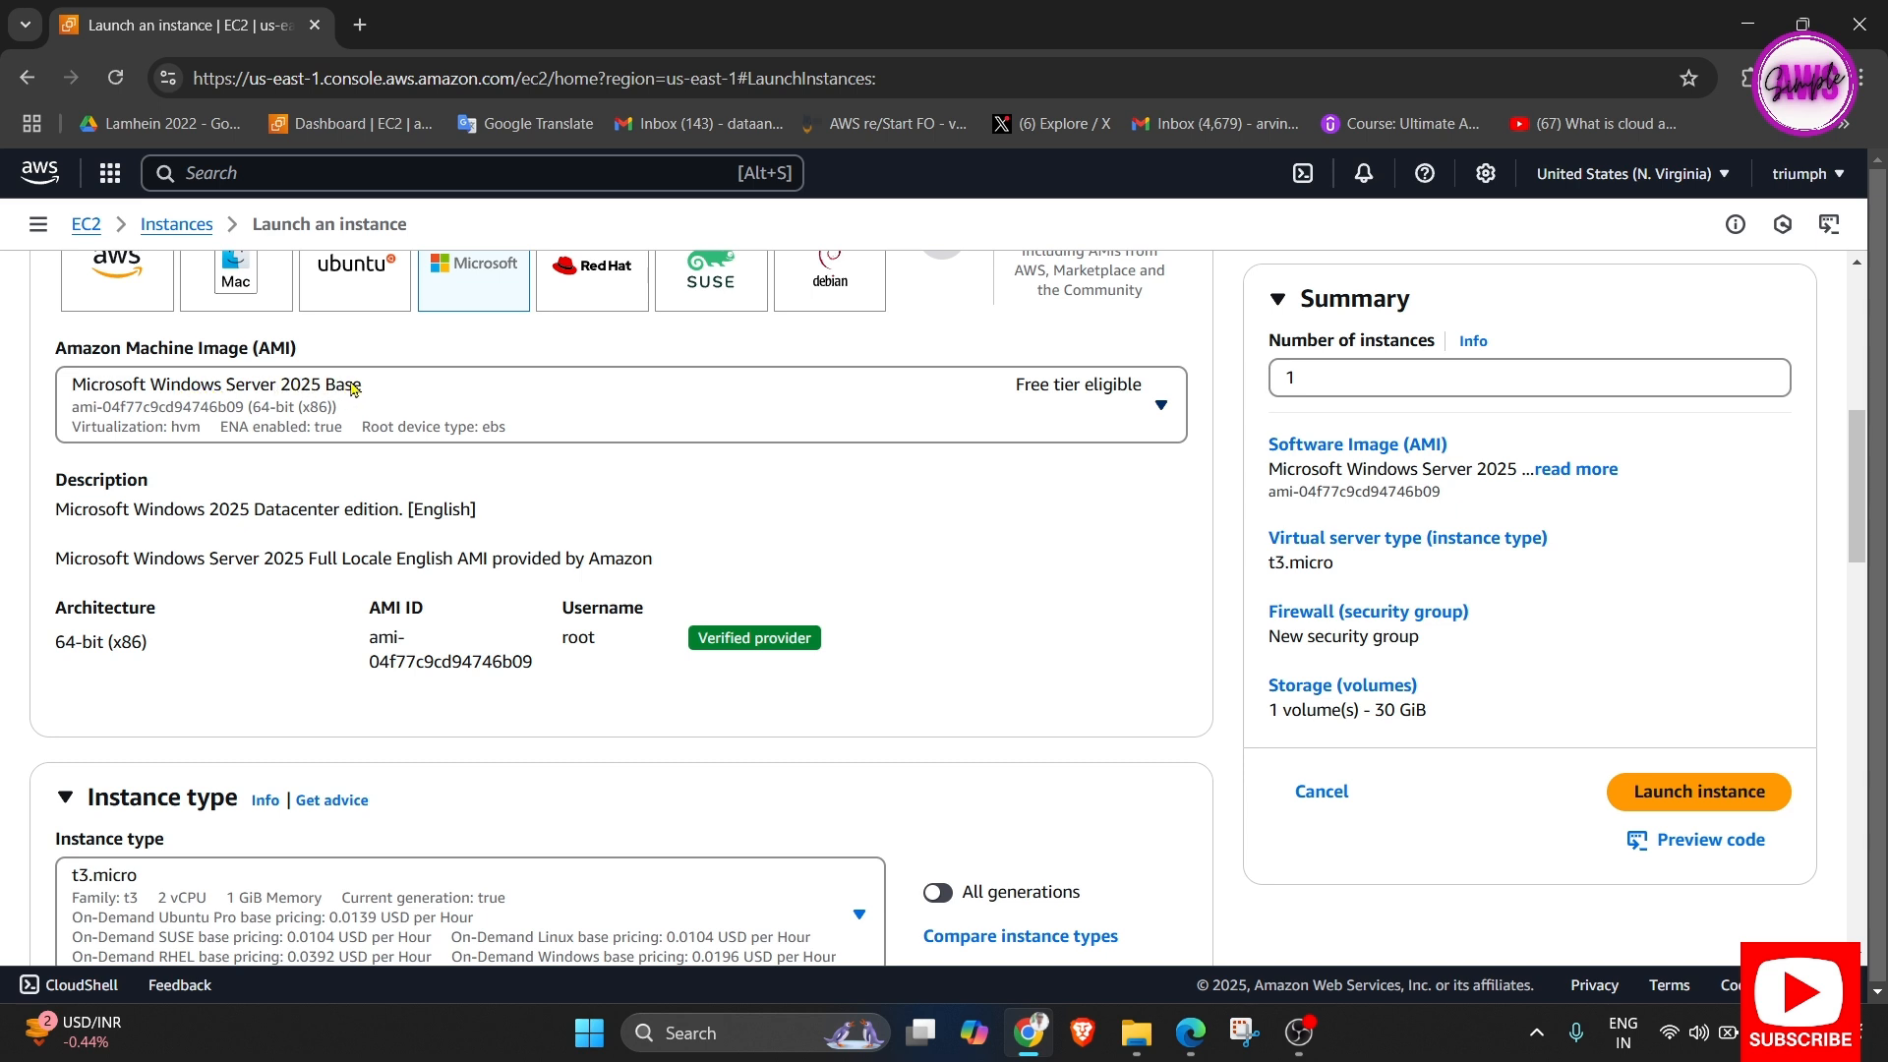
pyautogui.scroll(1, 607, 388)
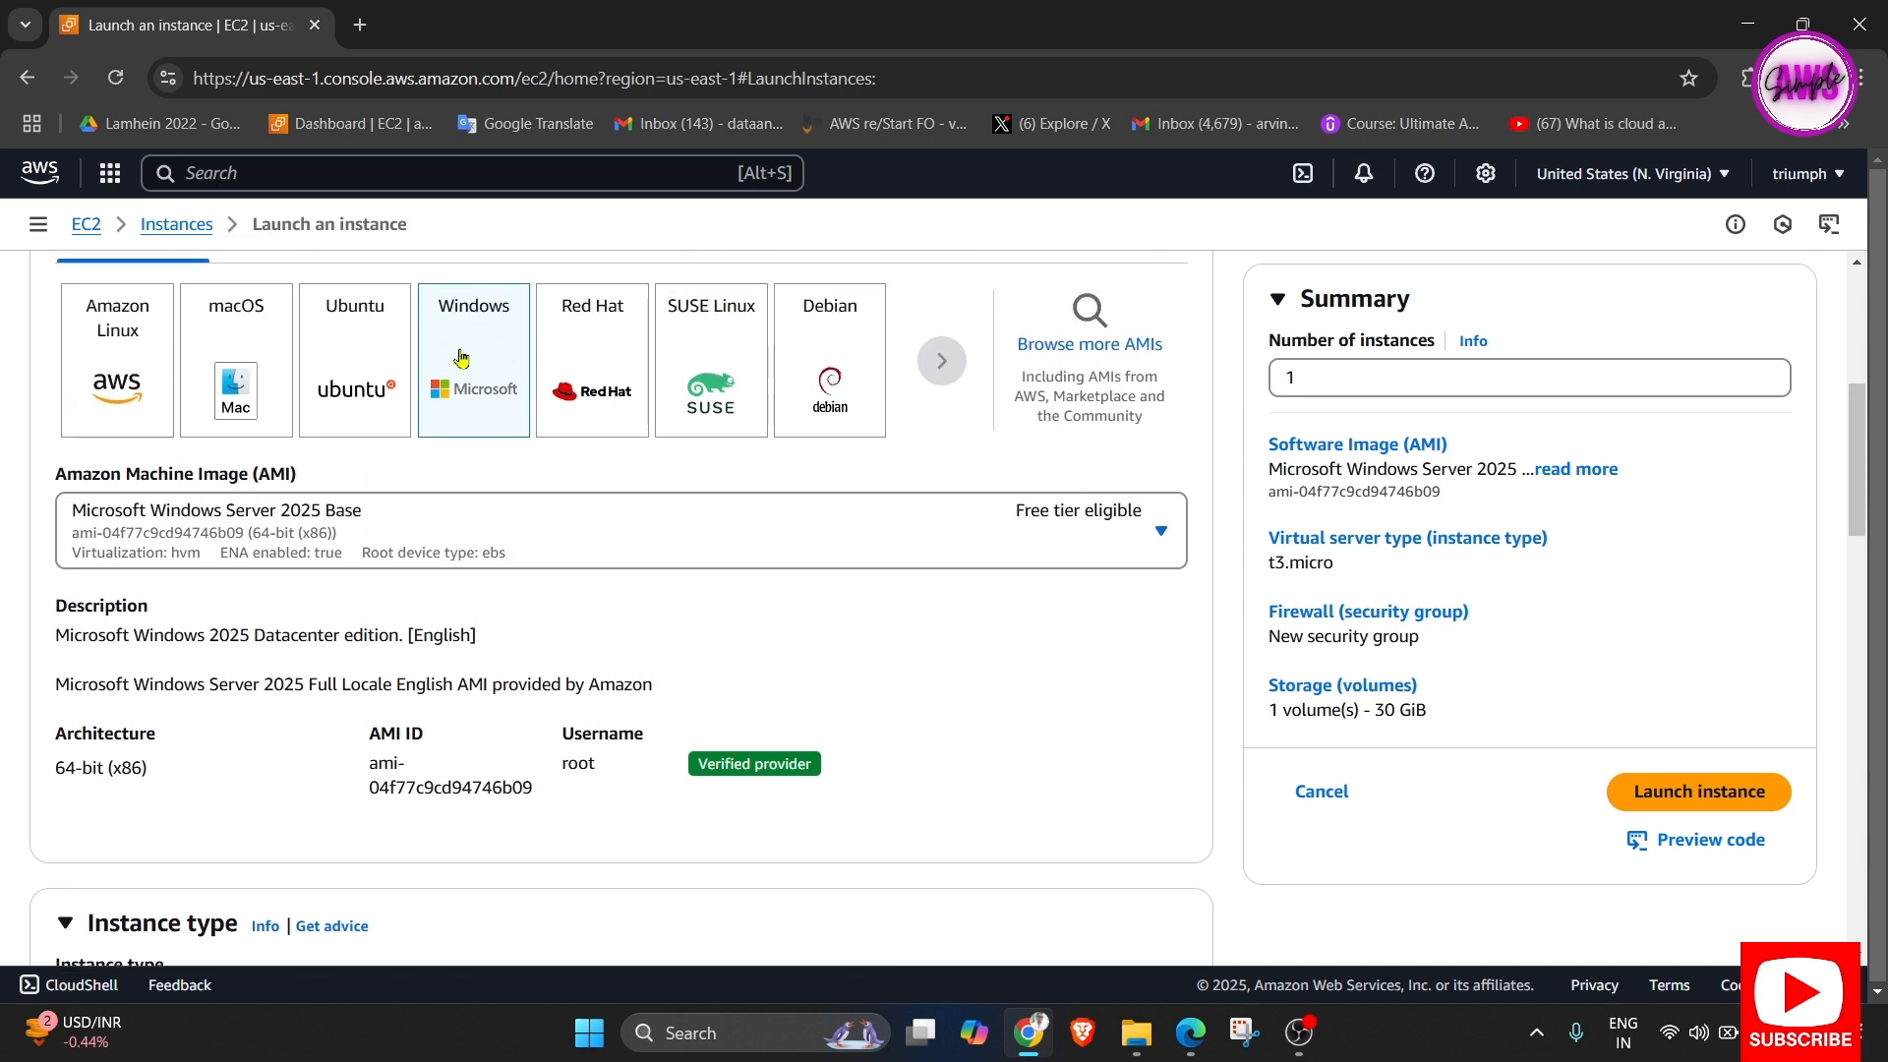
pyautogui.scroll(-2, 551, 521)
pyautogui.scroll(-2, 556, 521)
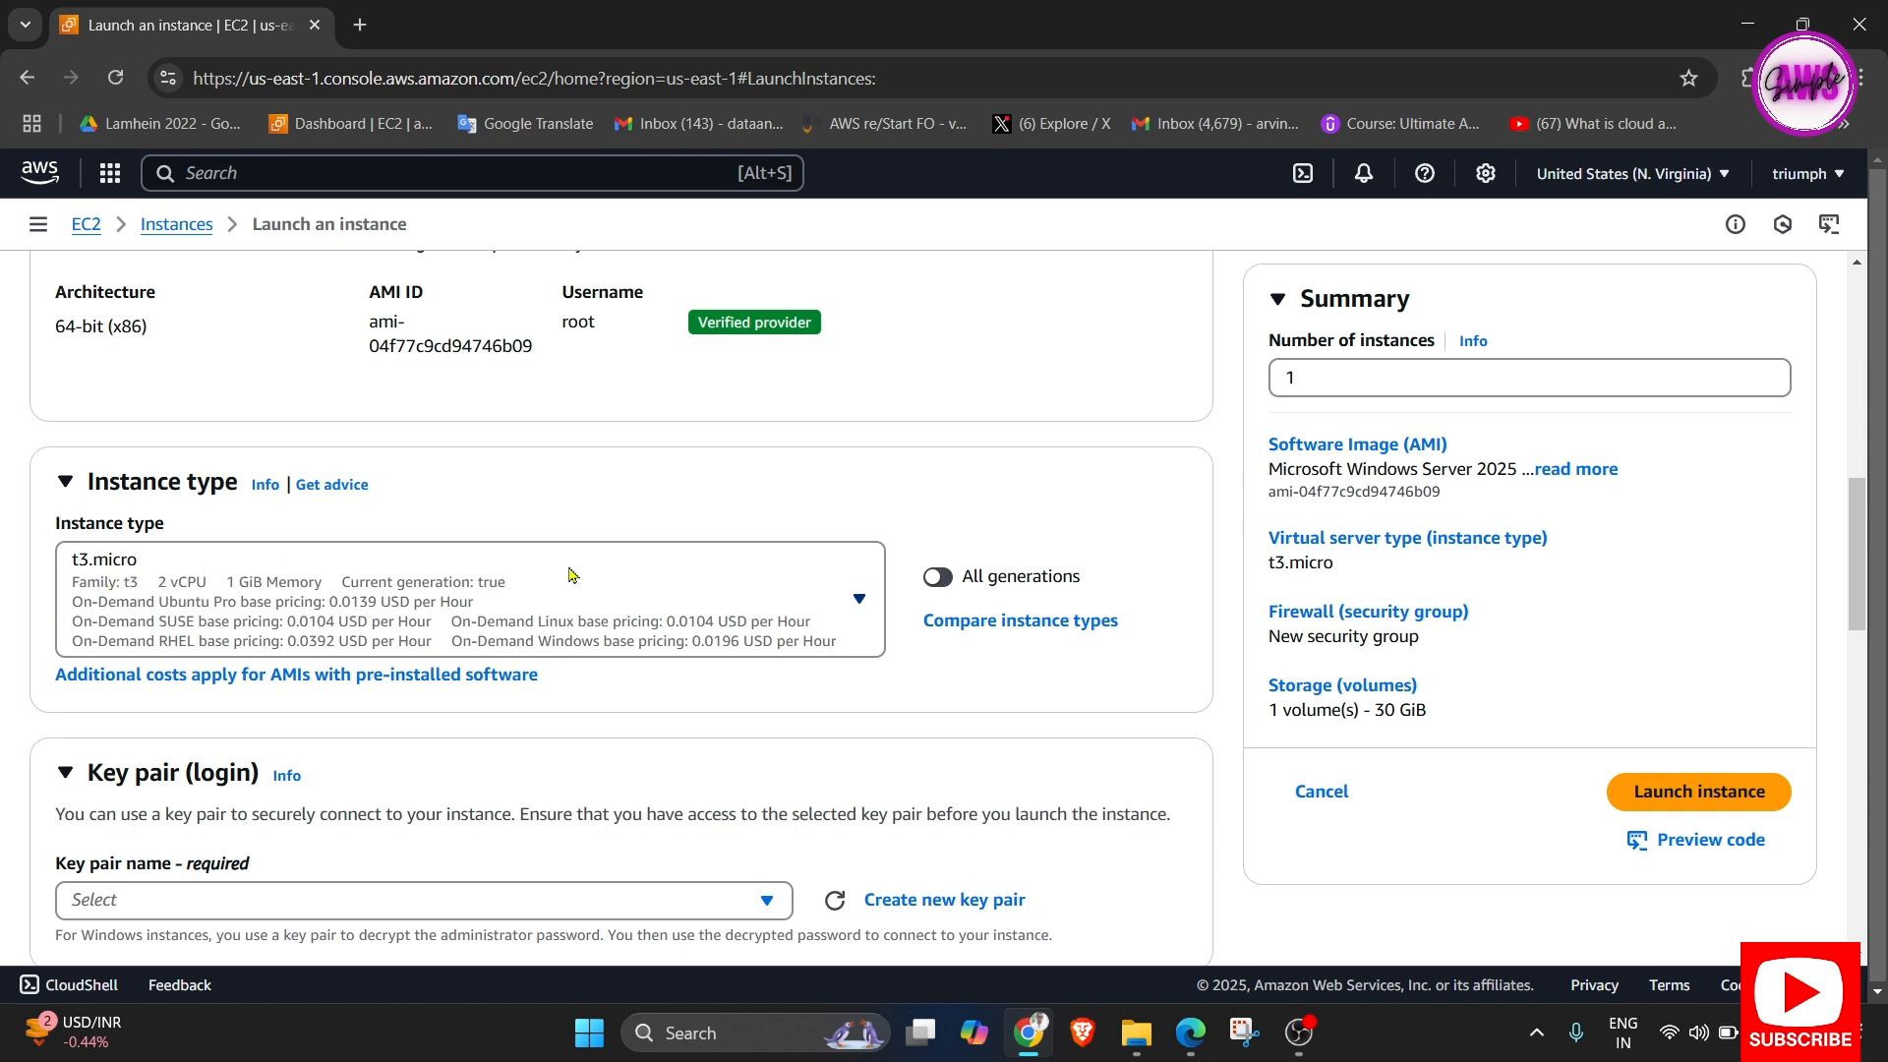
pyautogui.scroll(-1, 649, 699)
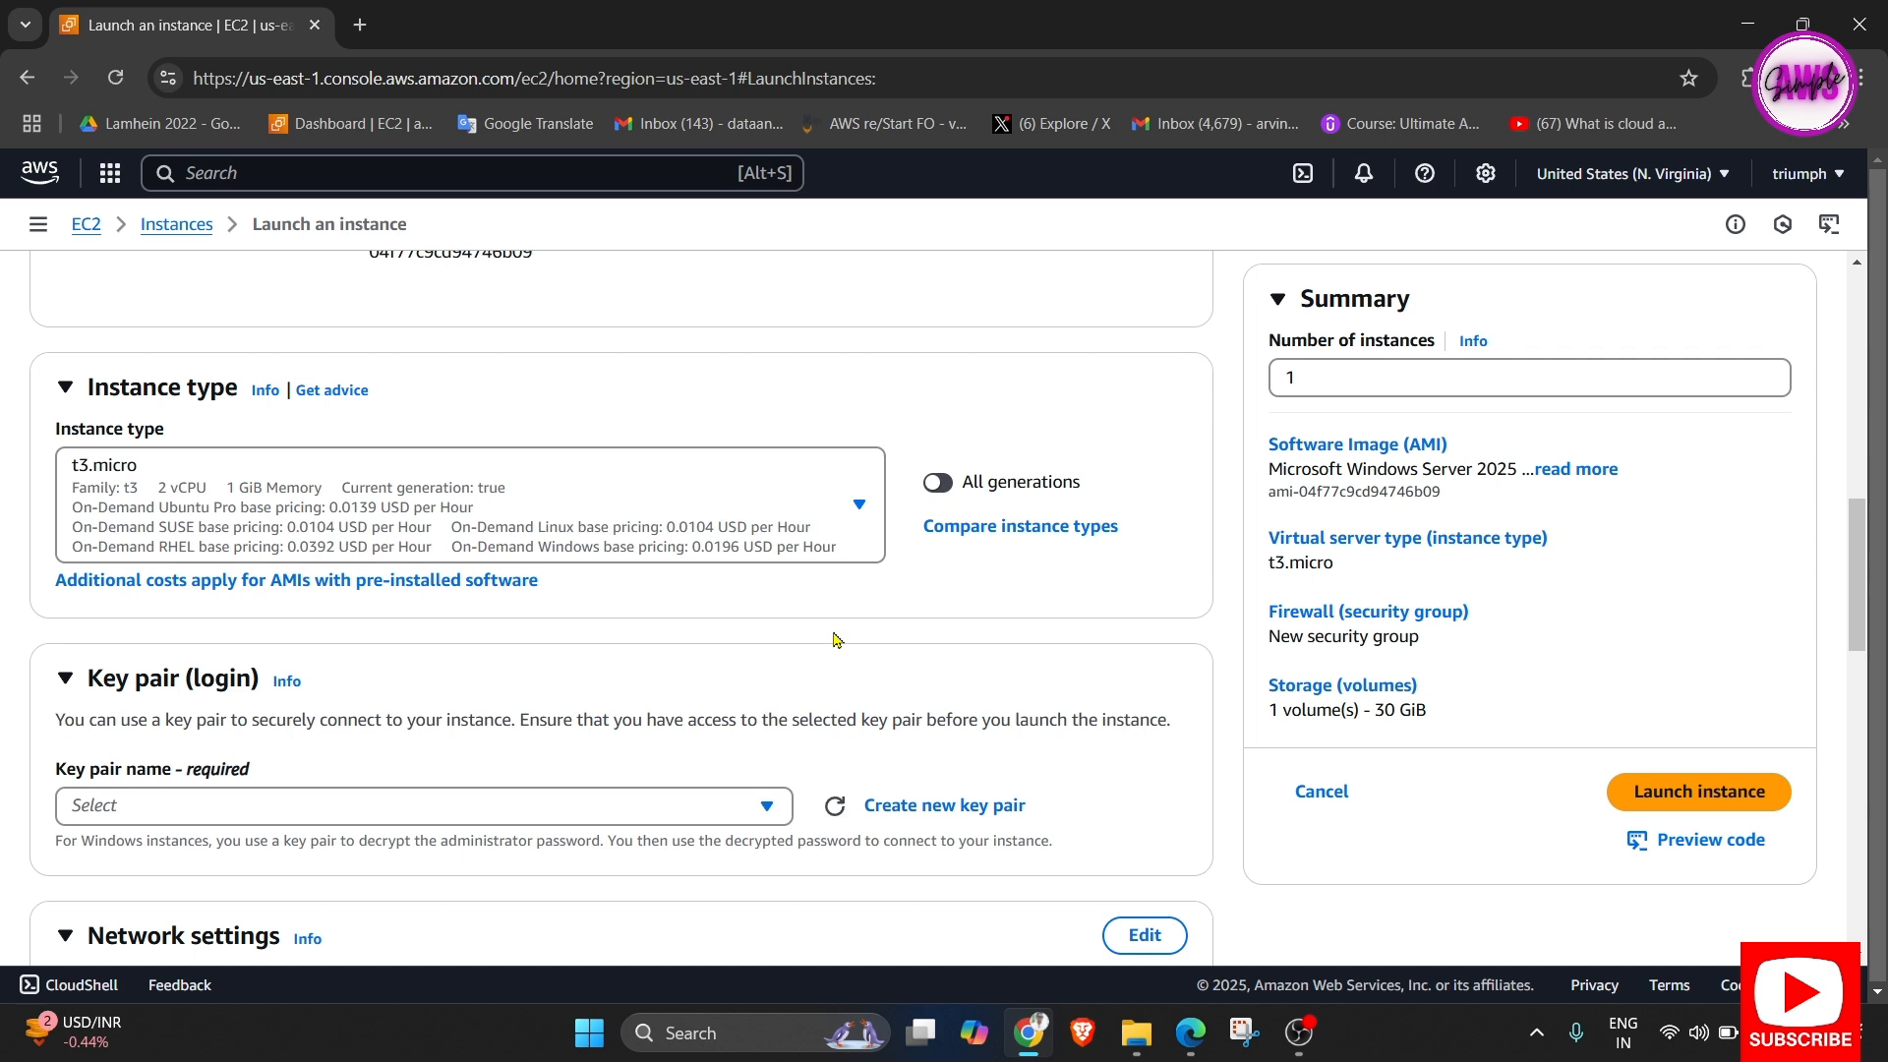
pyautogui.scroll(-1, 834, 640)
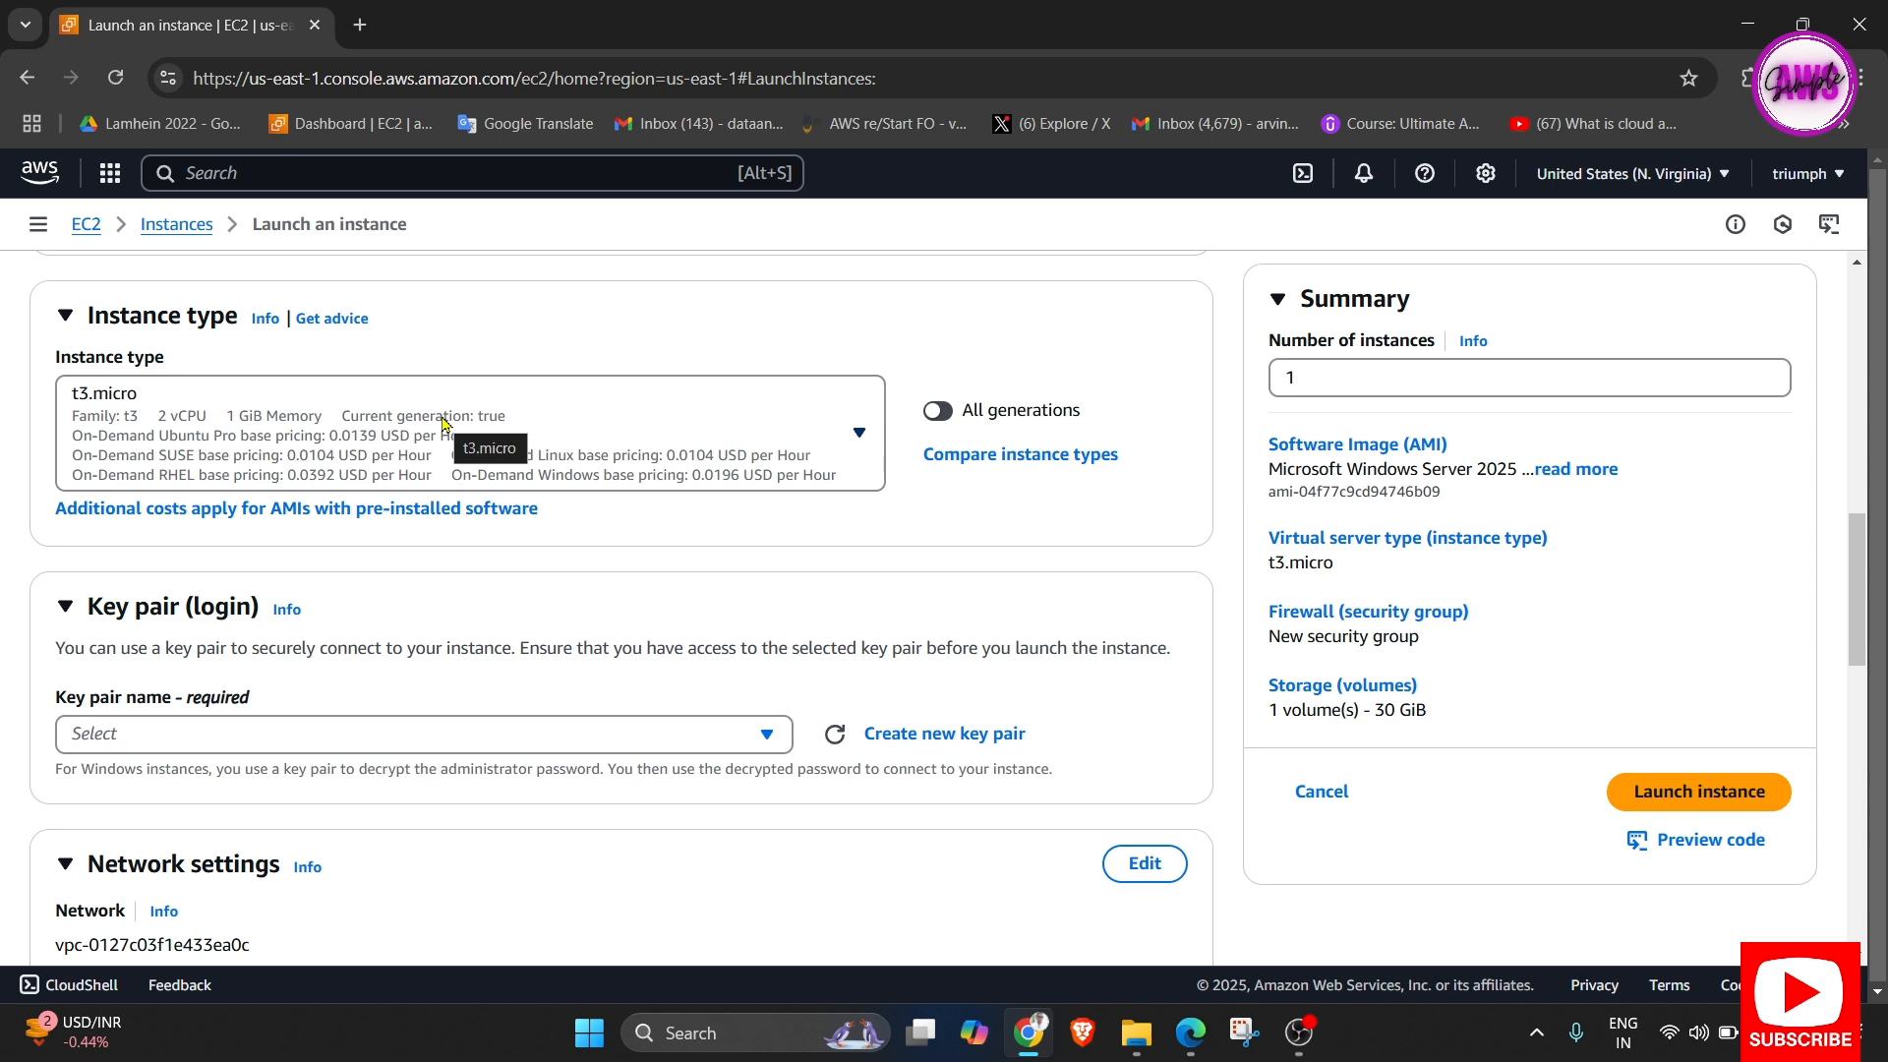
# Create an RSA key pair named win in .pem format for the instance and save win.pem in the Downloads folder.
pyautogui.scroll(-2, 629, 571)
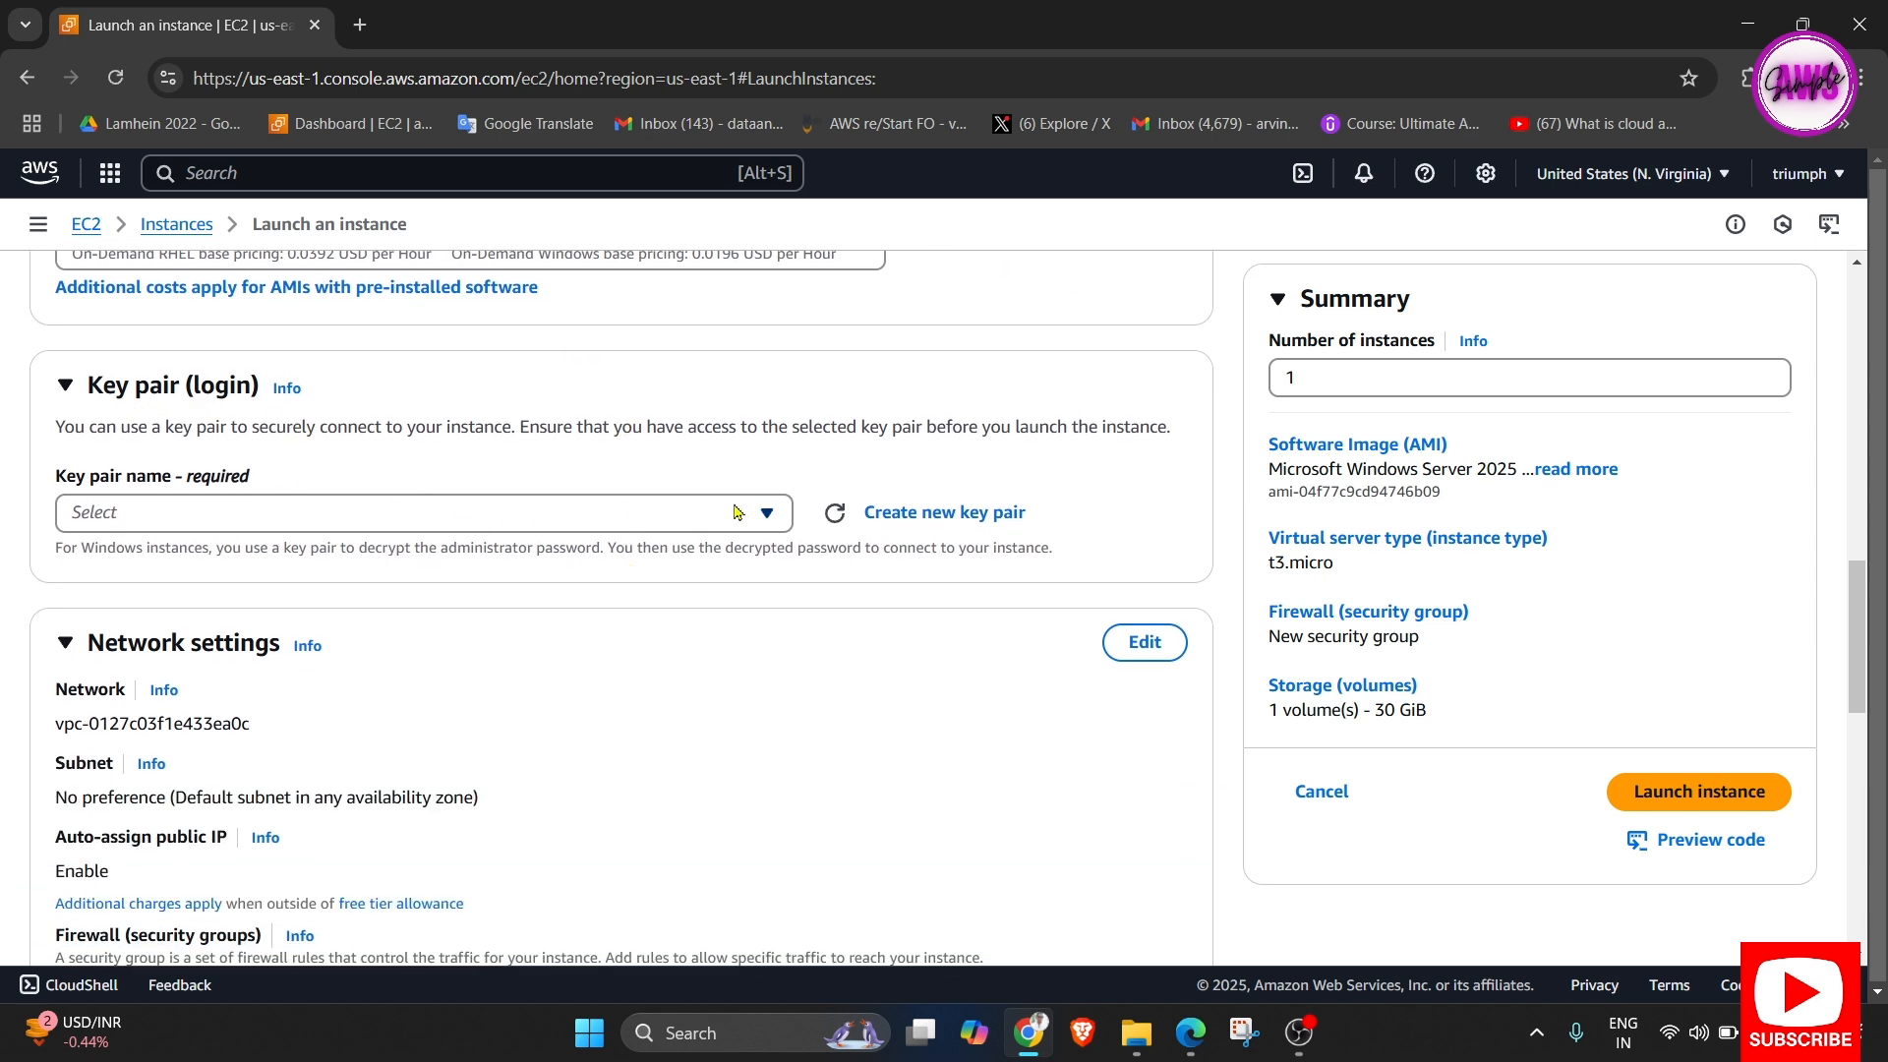
pyautogui.click(648, 522)
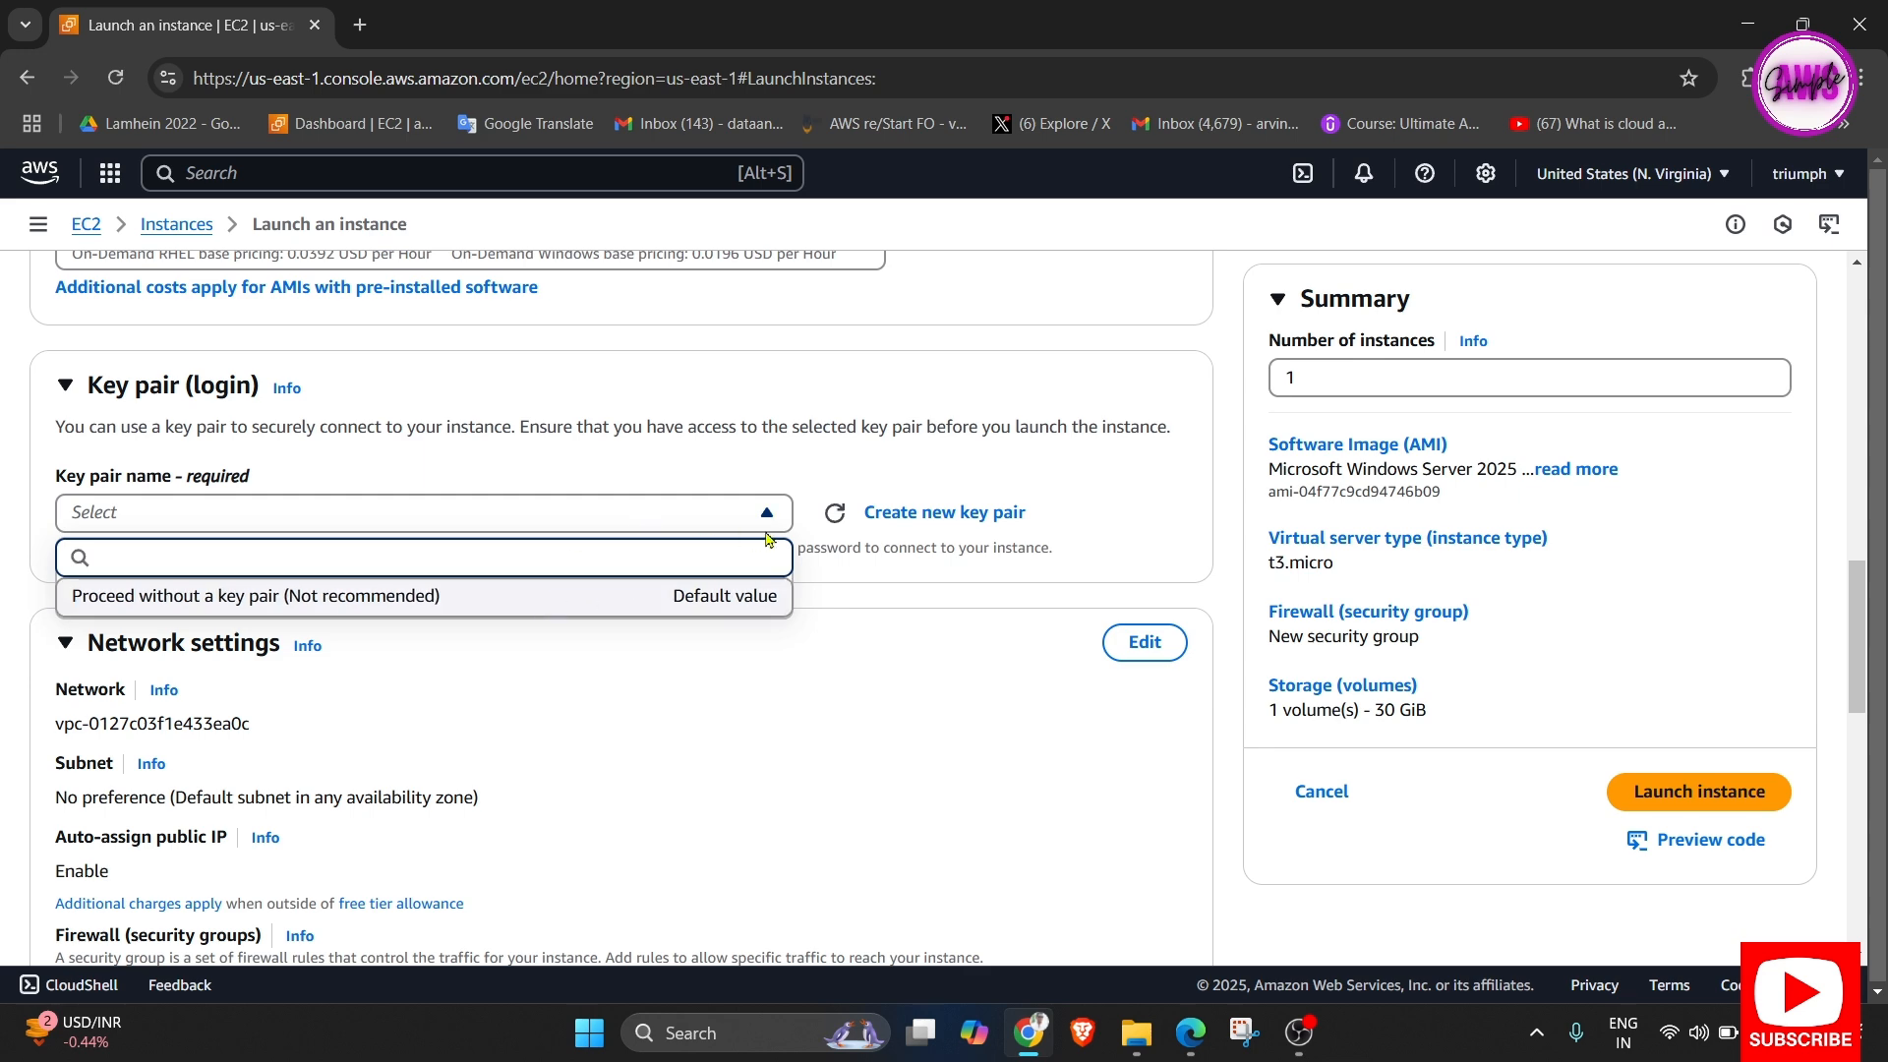
pyautogui.click(915, 517)
pyautogui.click(914, 516)
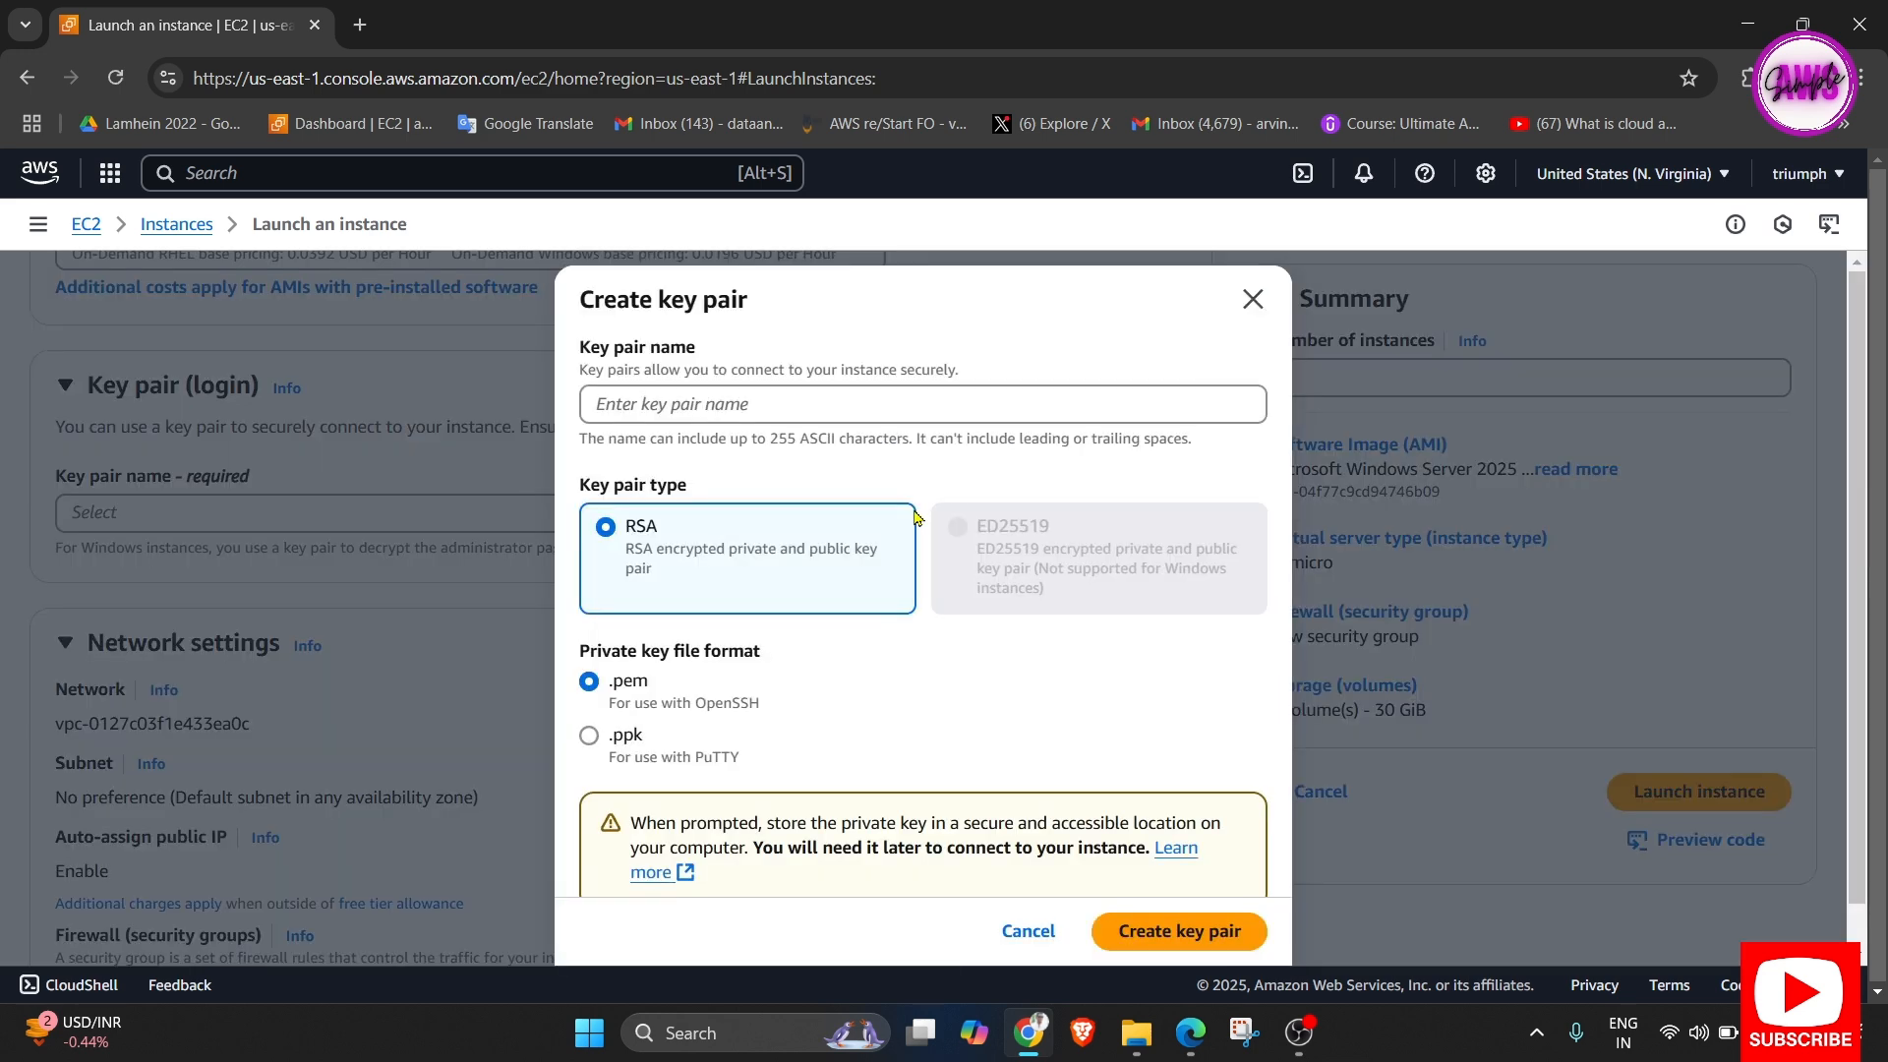
pyautogui.click(882, 405)
pyautogui.write('wind')
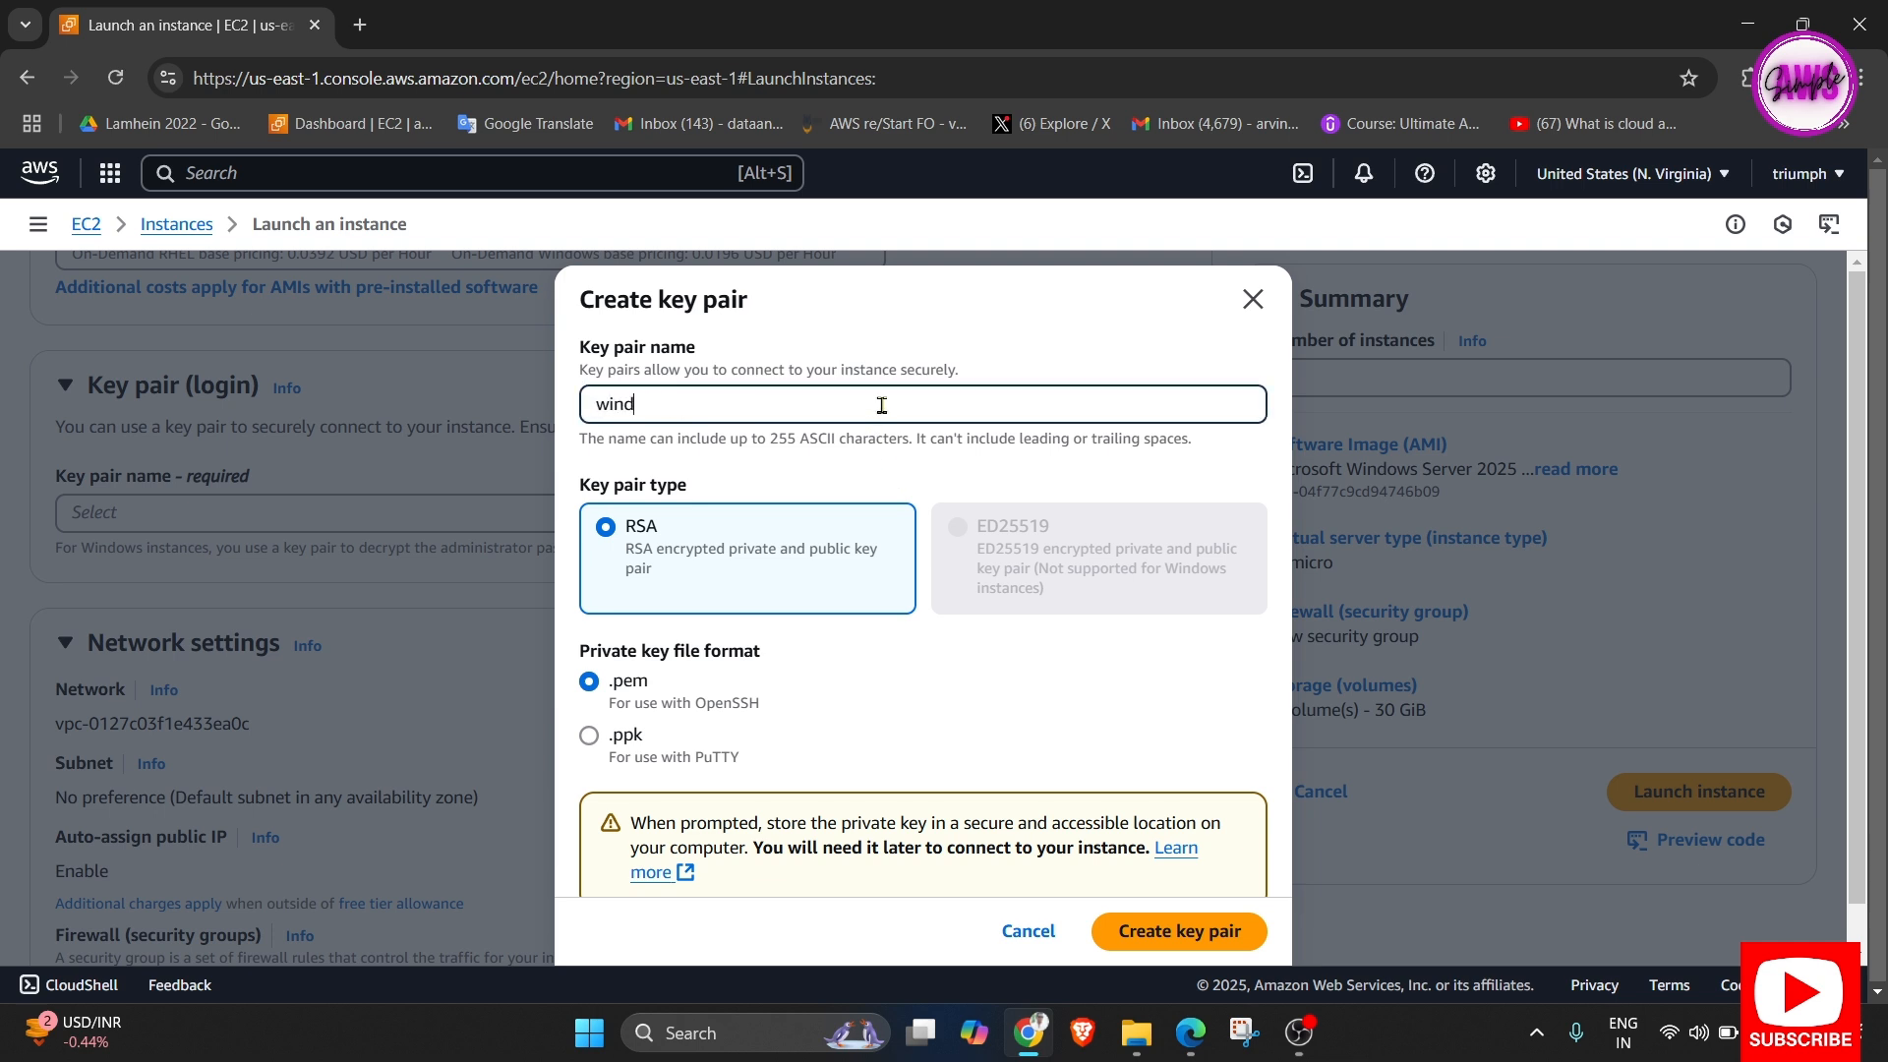
pyautogui.scroll(-1, 868, 591)
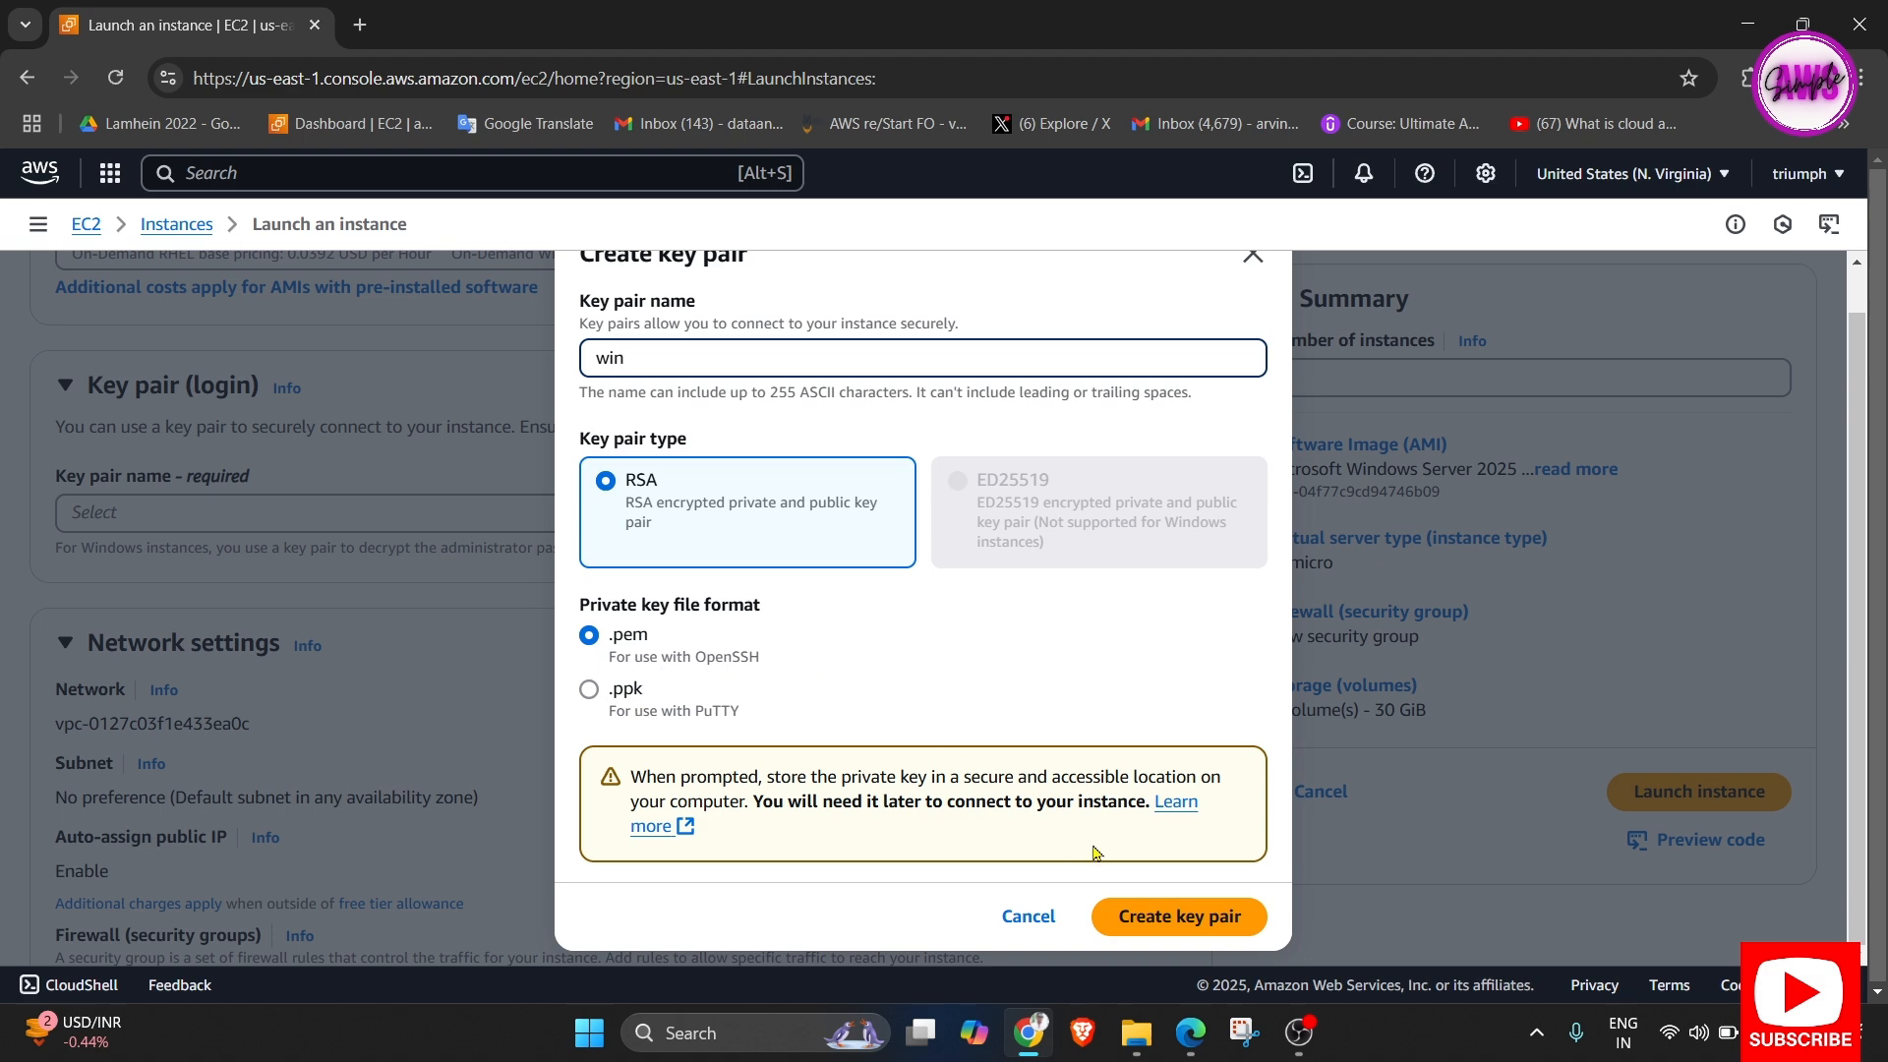
pyautogui.click(1124, 918)
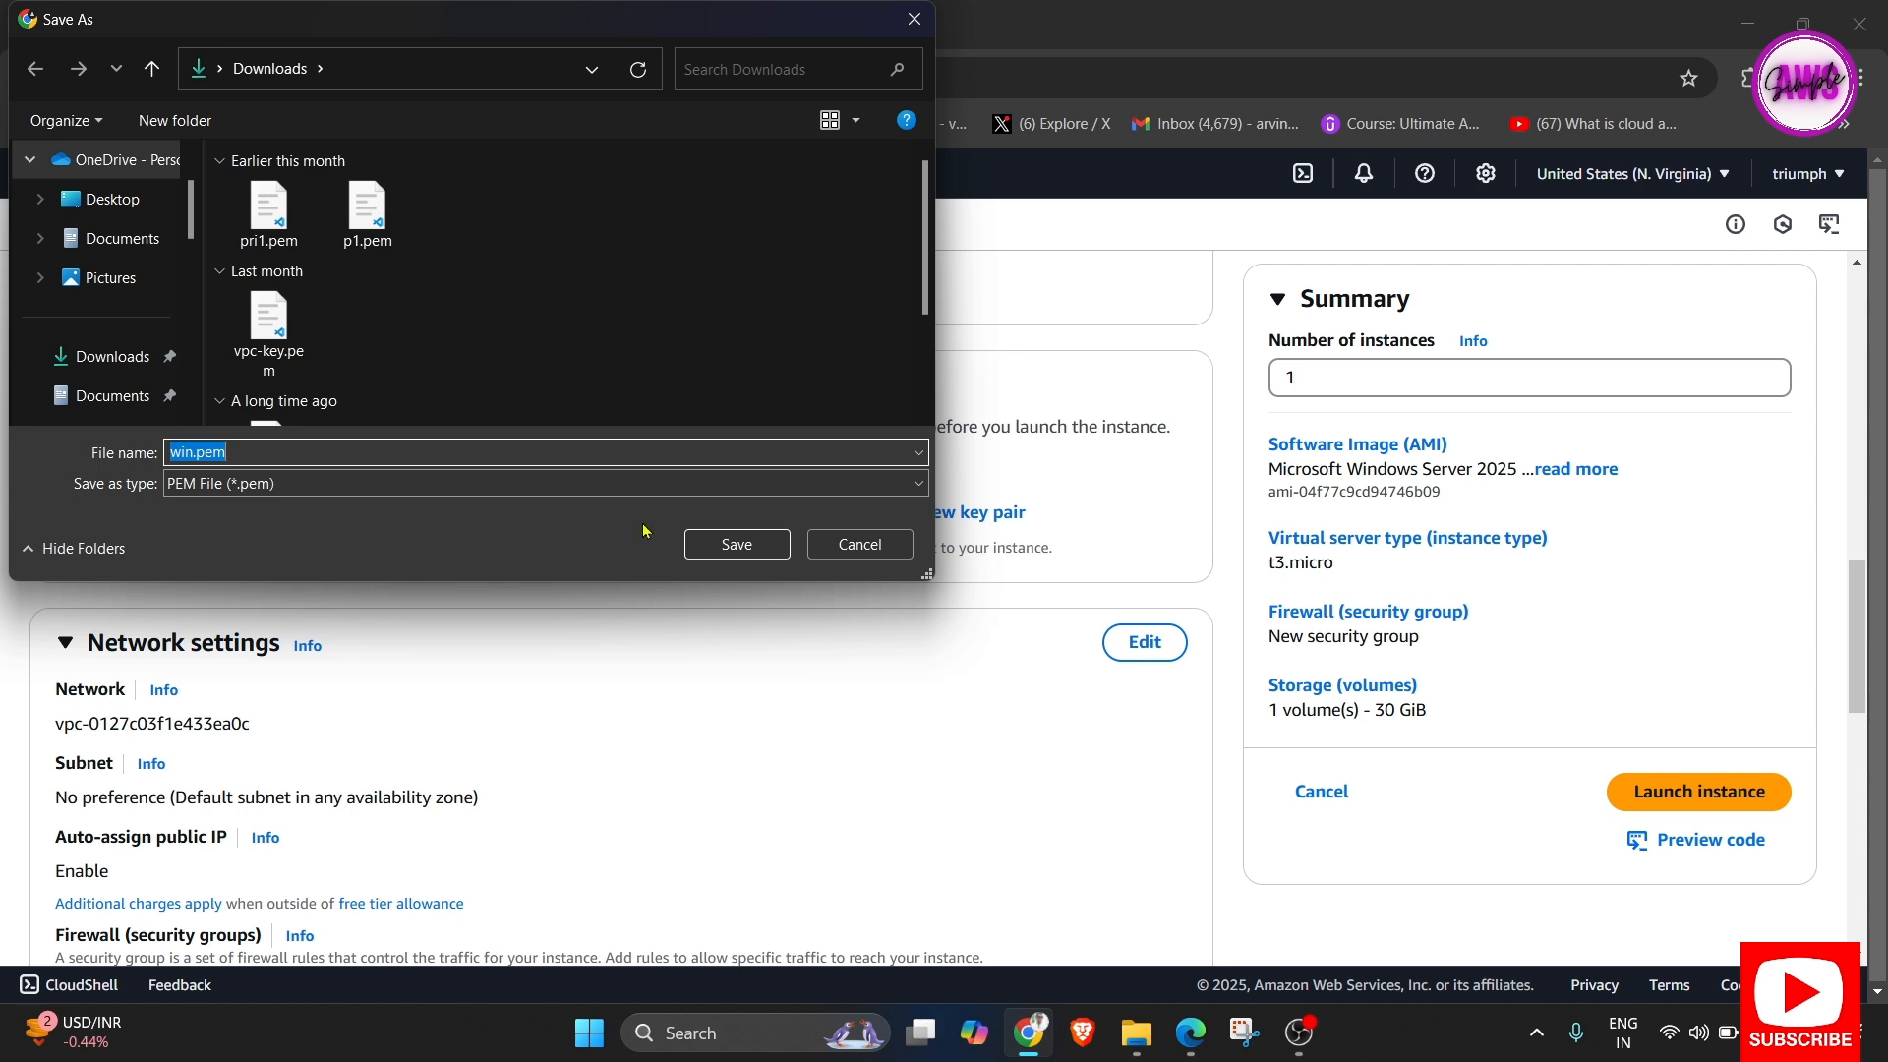
pyautogui.click(112, 365)
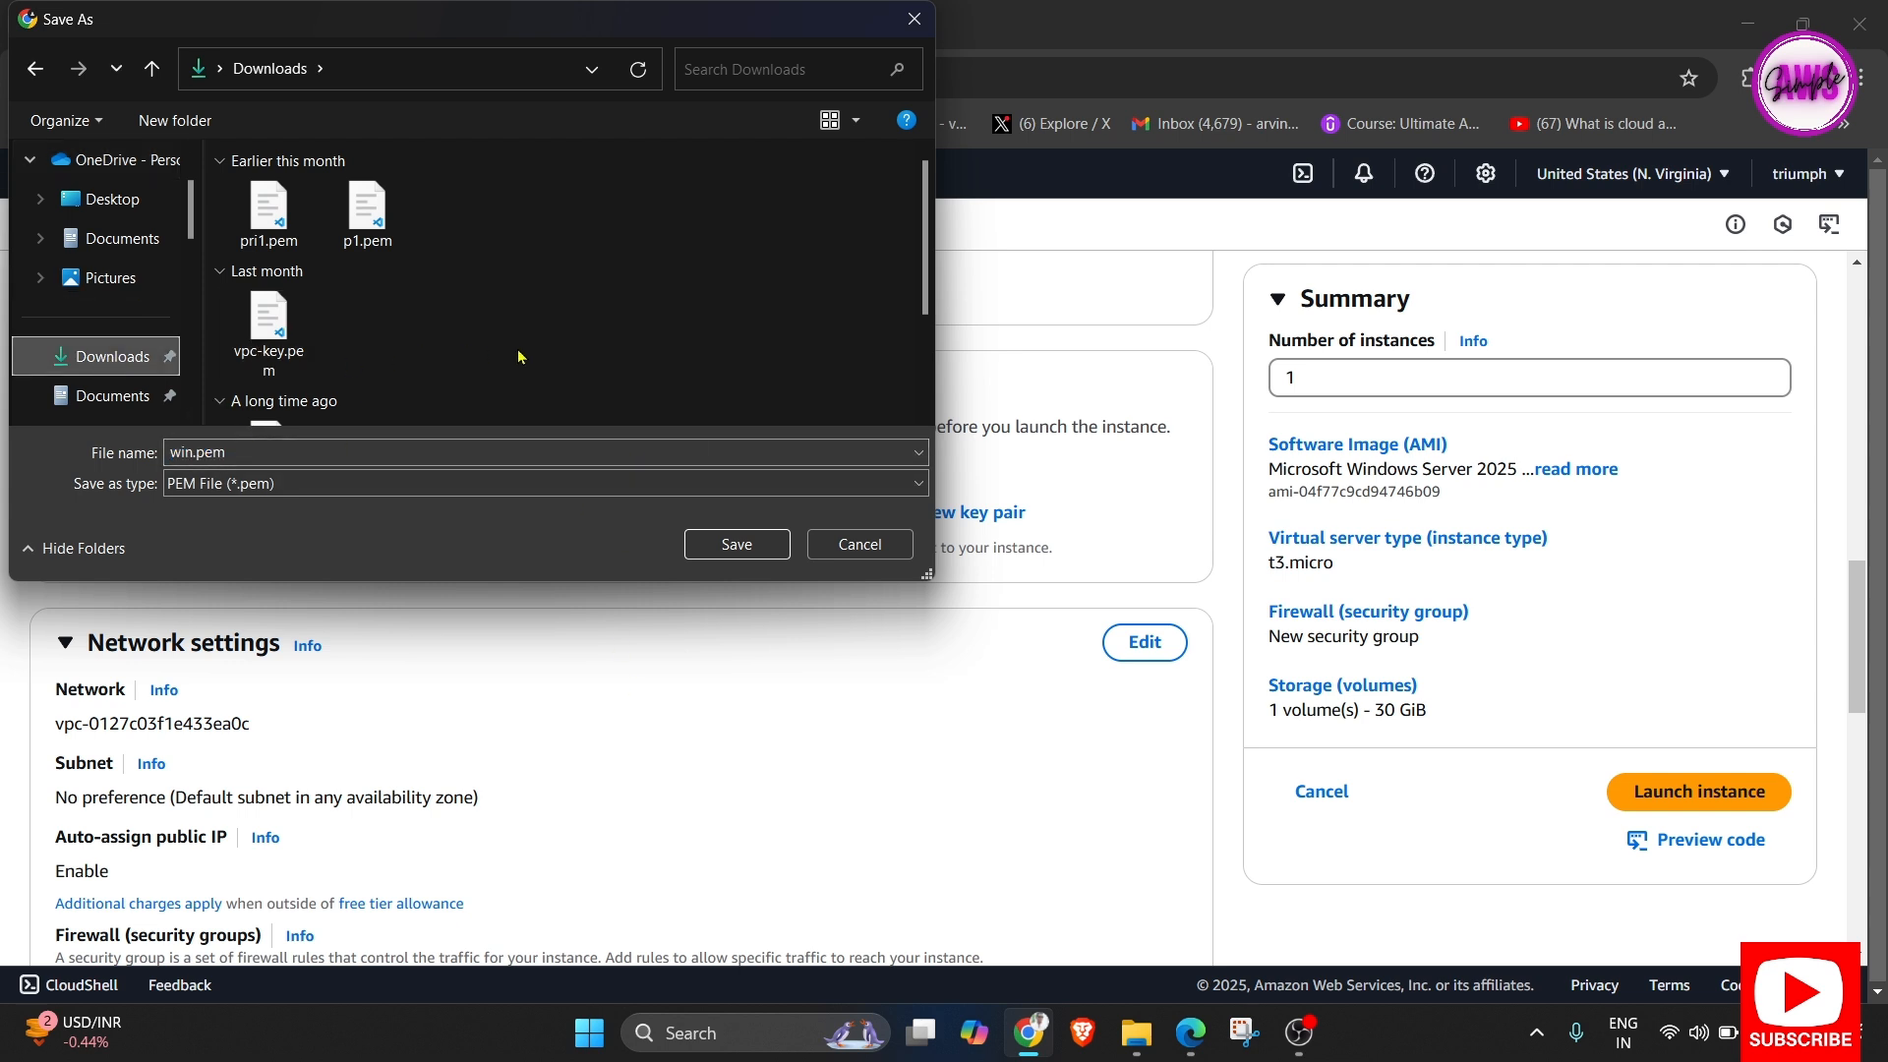
pyautogui.click(711, 544)
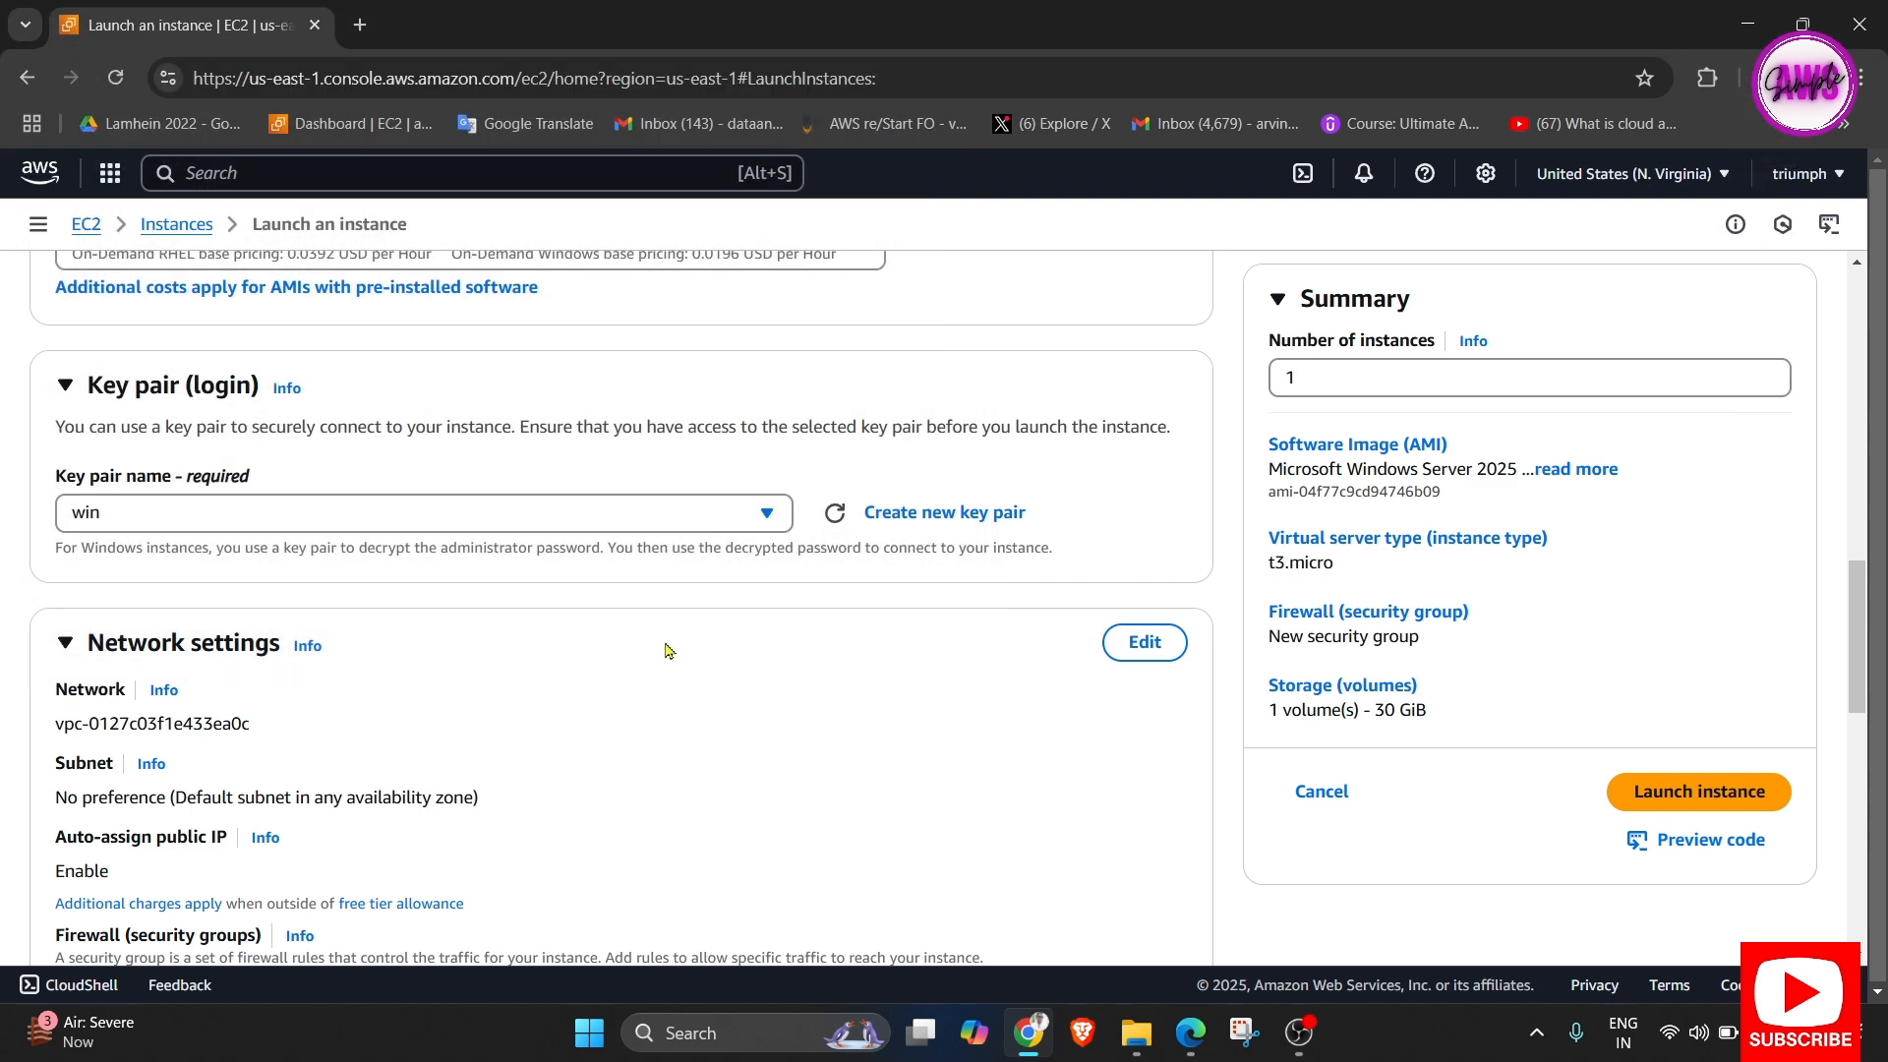
# Allow HTTPS and HTTP traffic from the internet in the new security group's rules.
pyautogui.scroll(-3, 657, 666)
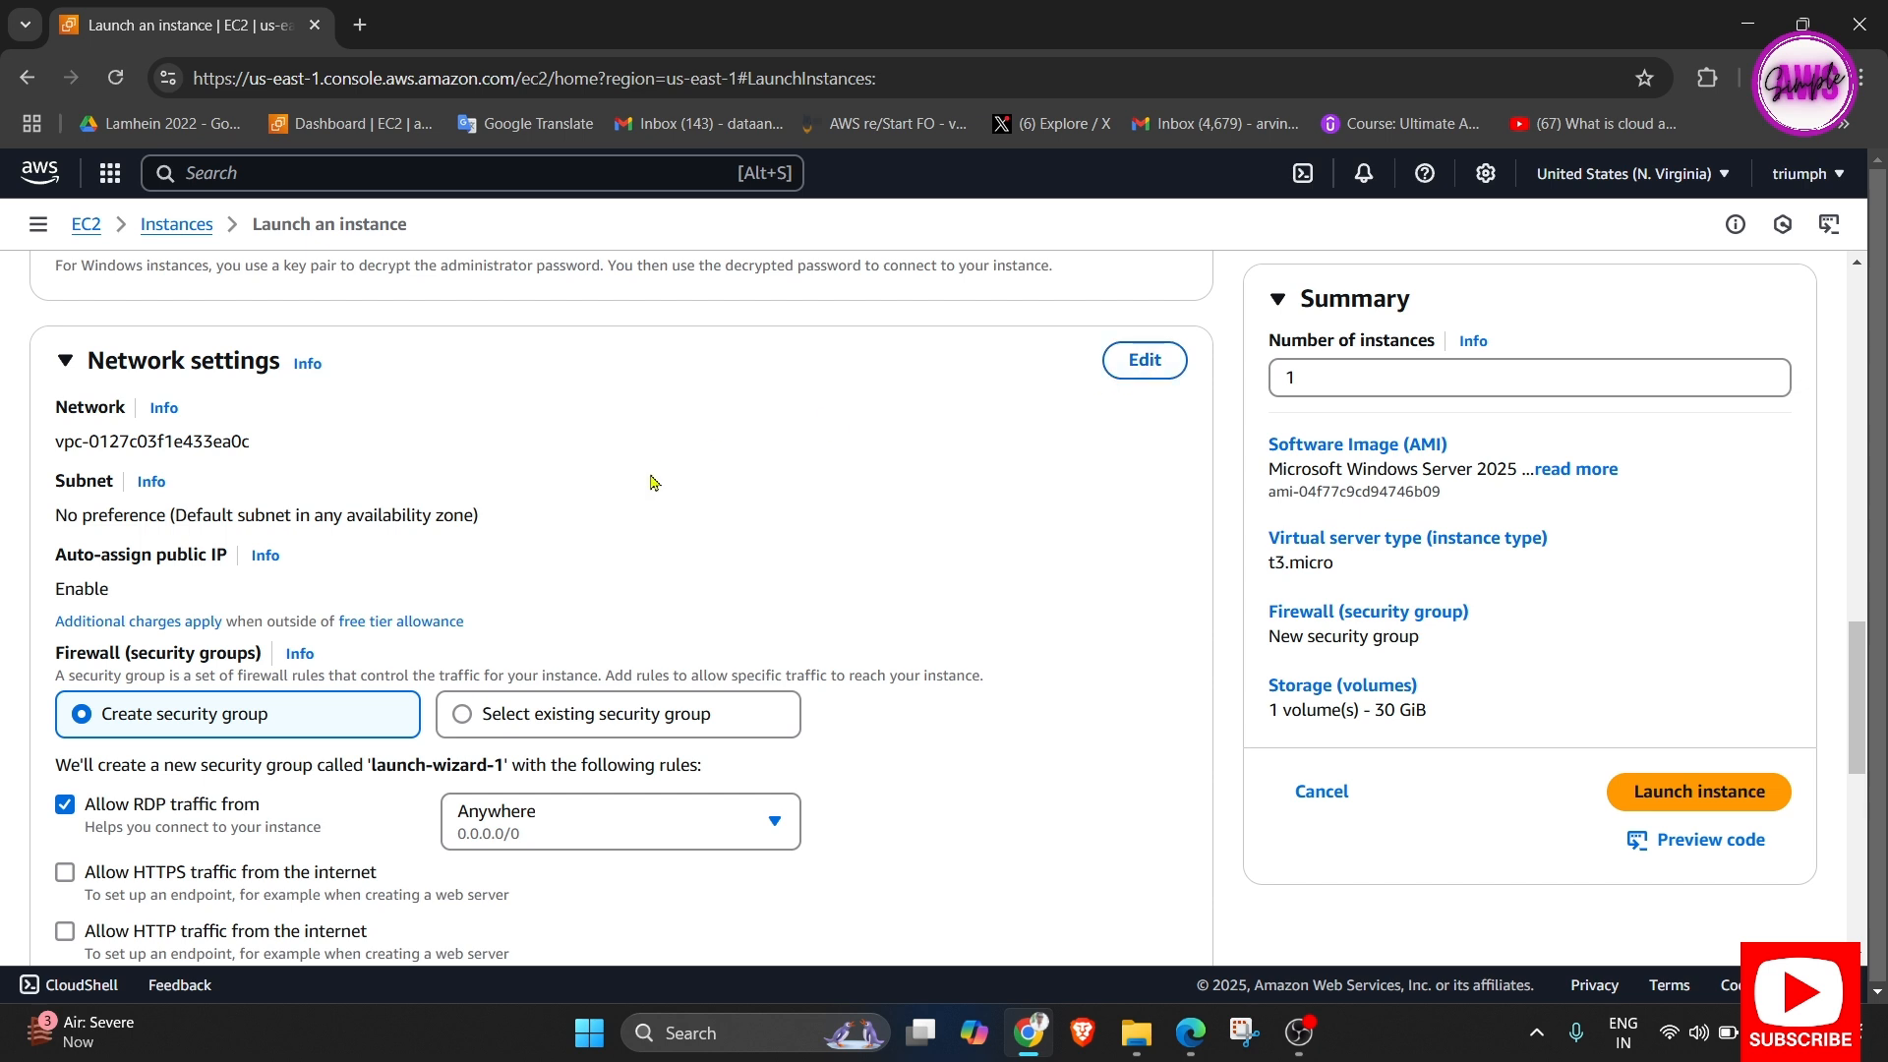
pyautogui.scroll(-1, 611, 512)
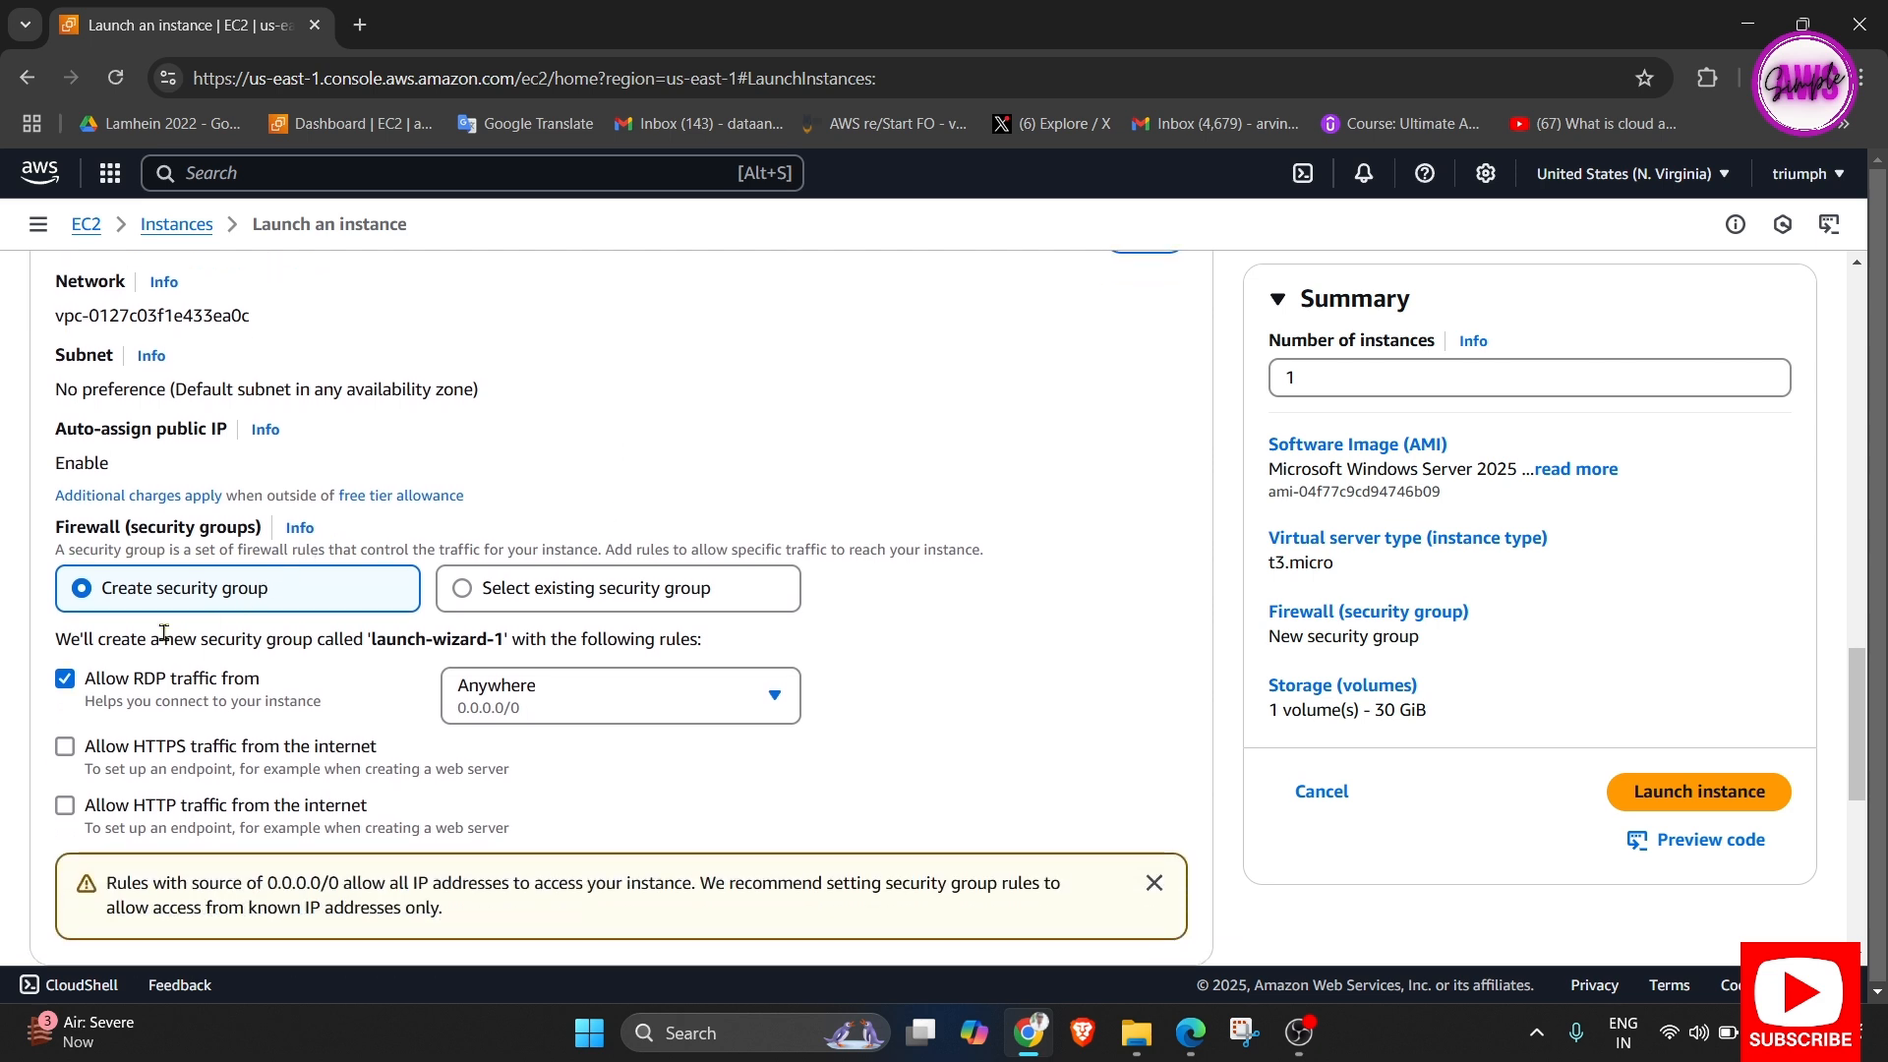
pyautogui.click(64, 747)
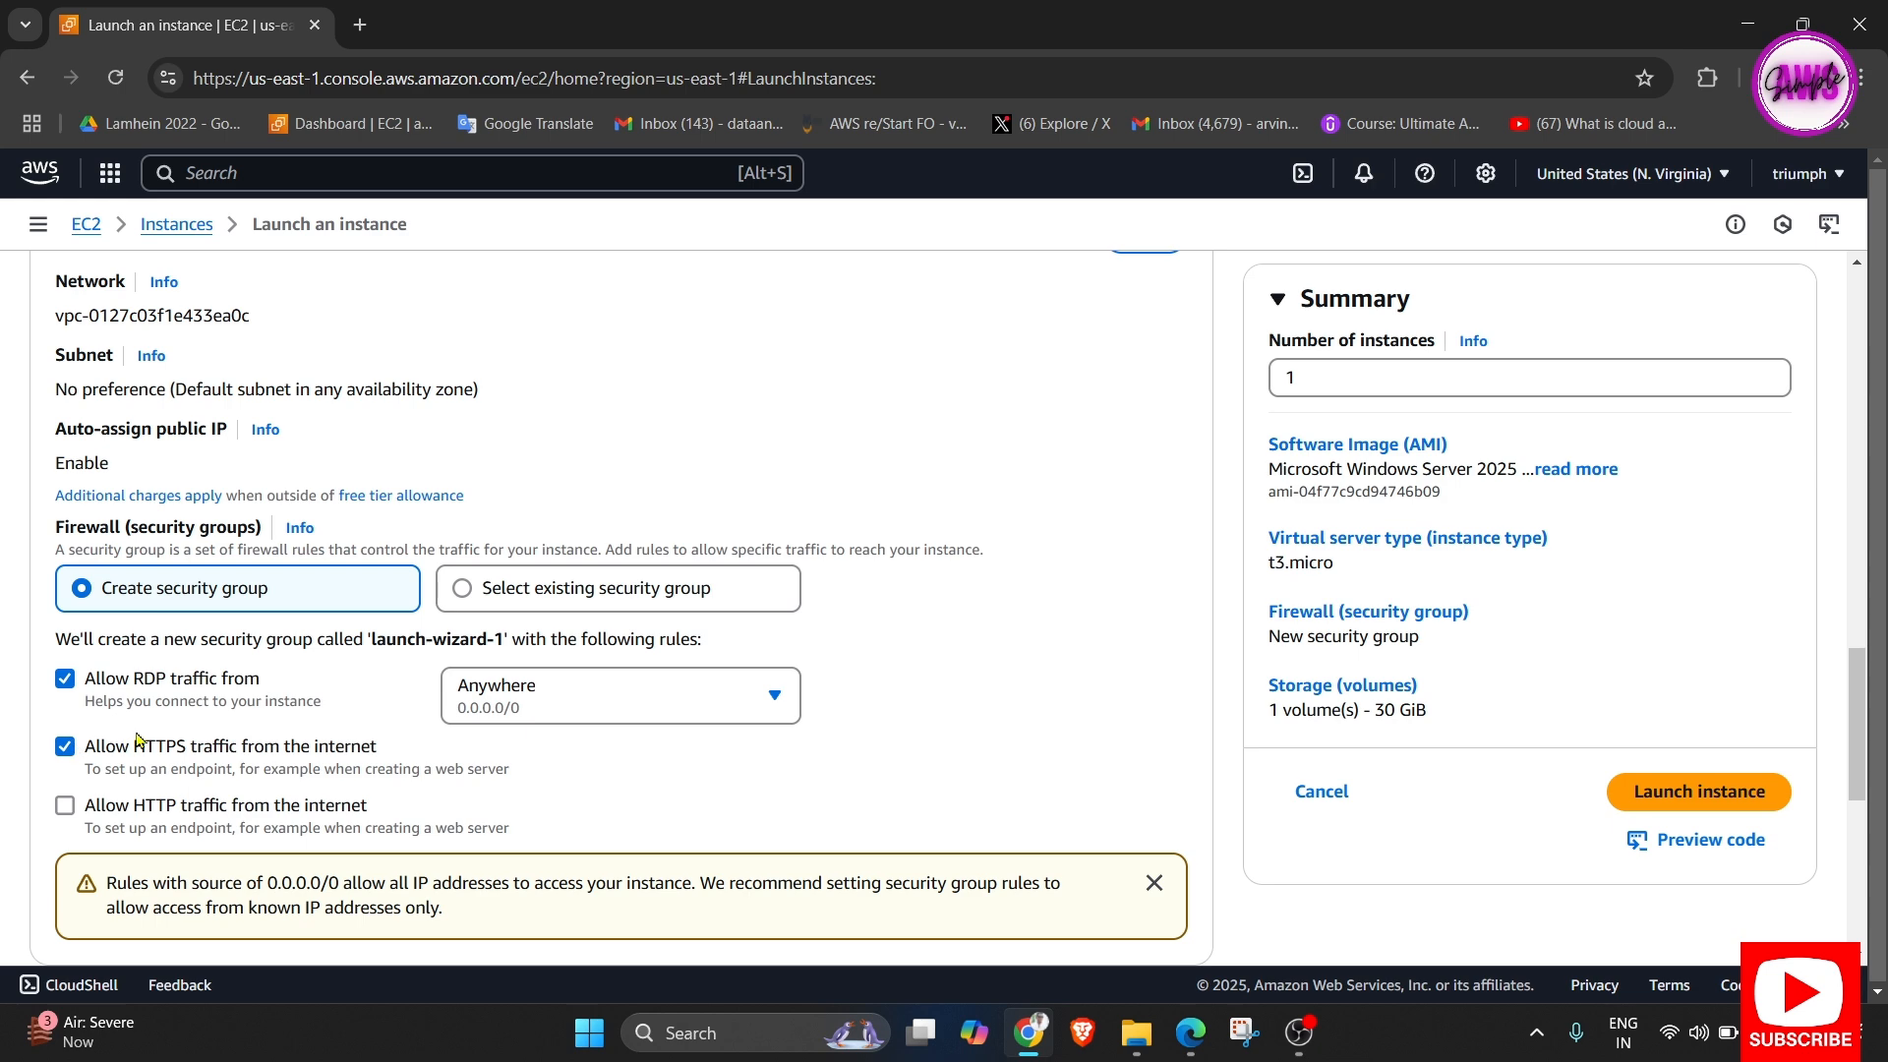
pyautogui.scroll(2, 738, 497)
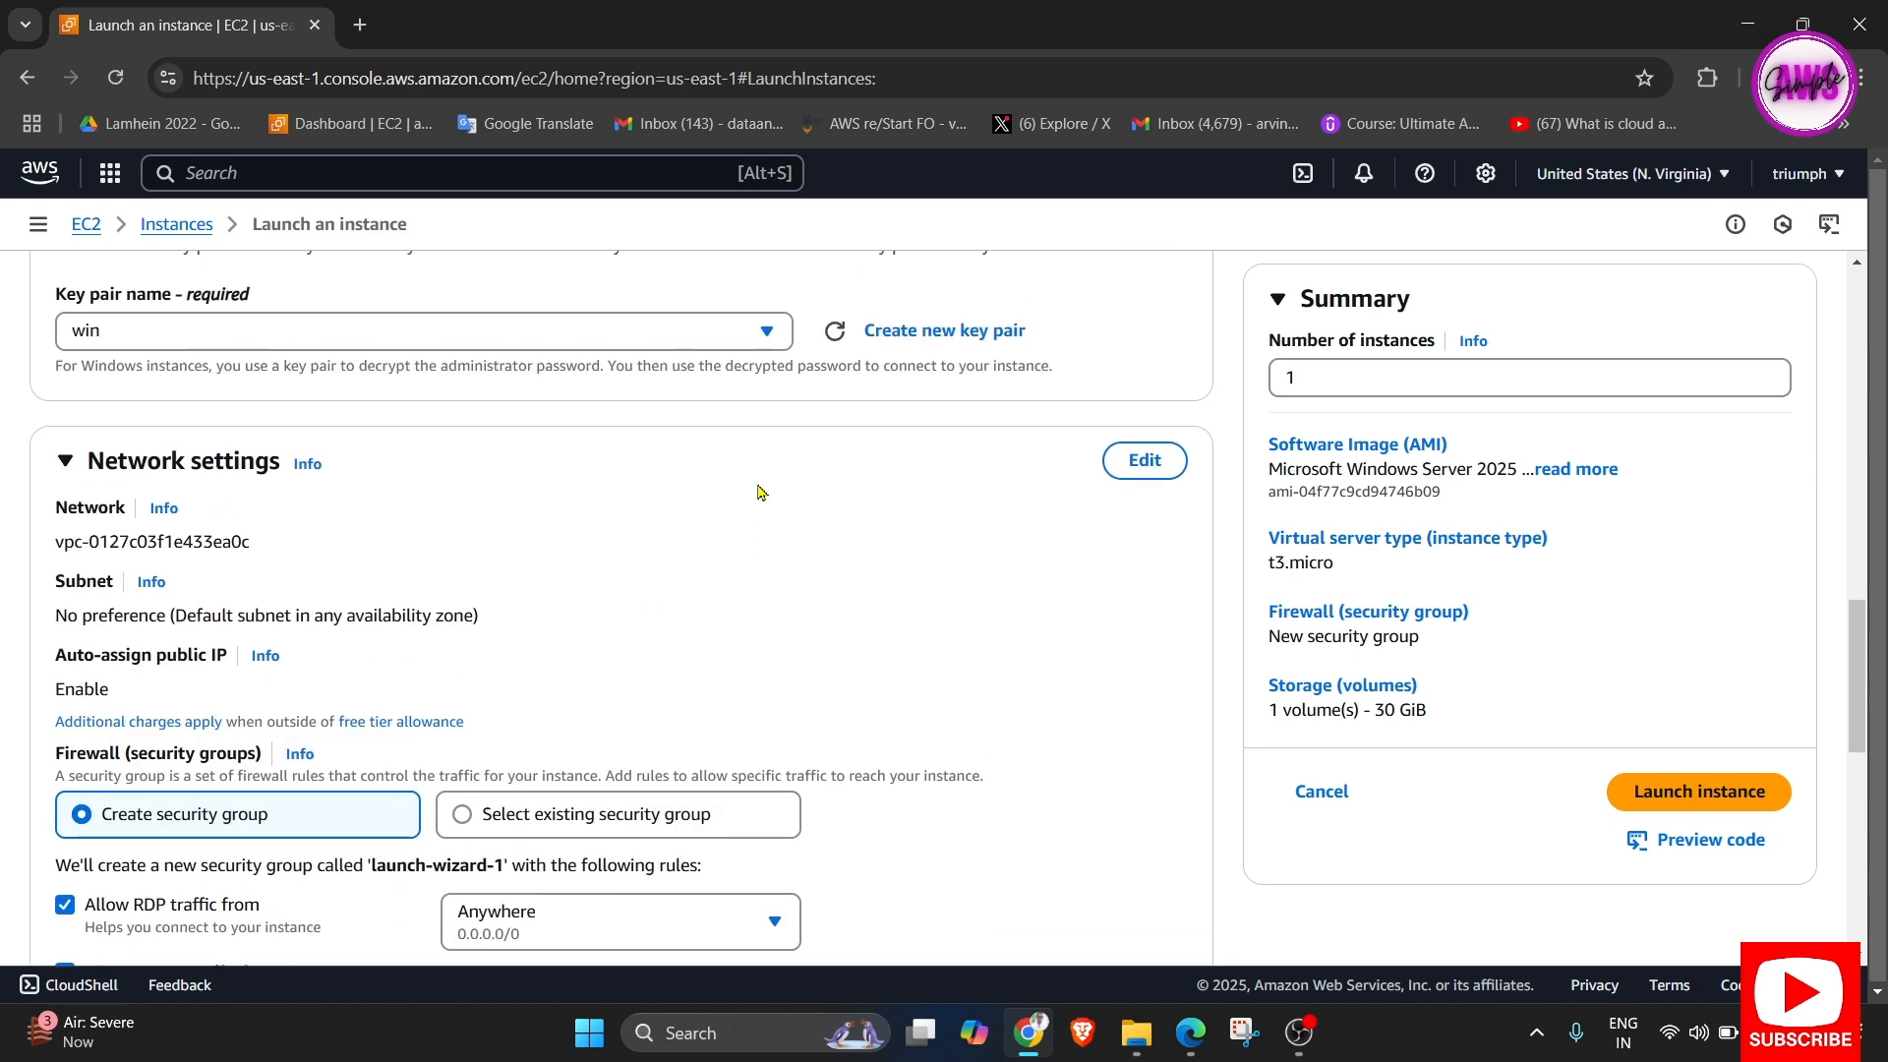
pyautogui.scroll(-1, 757, 492)
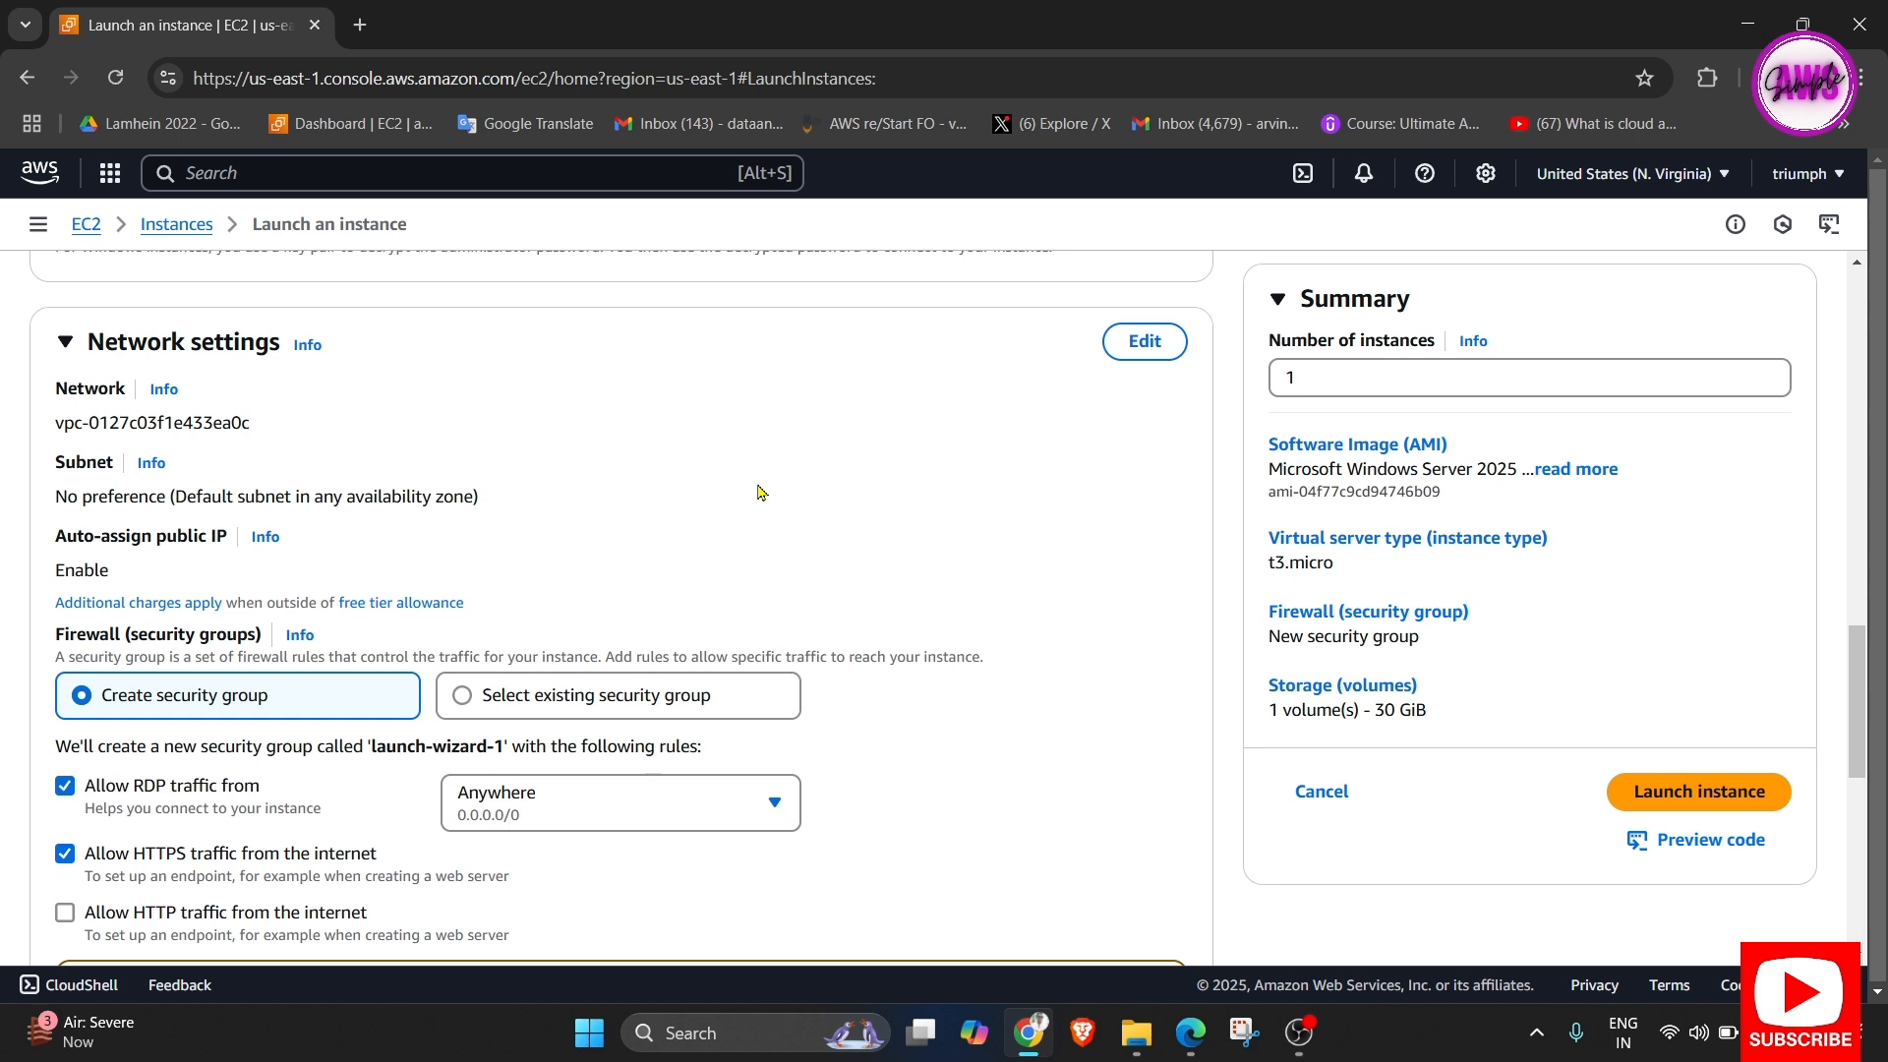
pyautogui.scroll(-2, 758, 492)
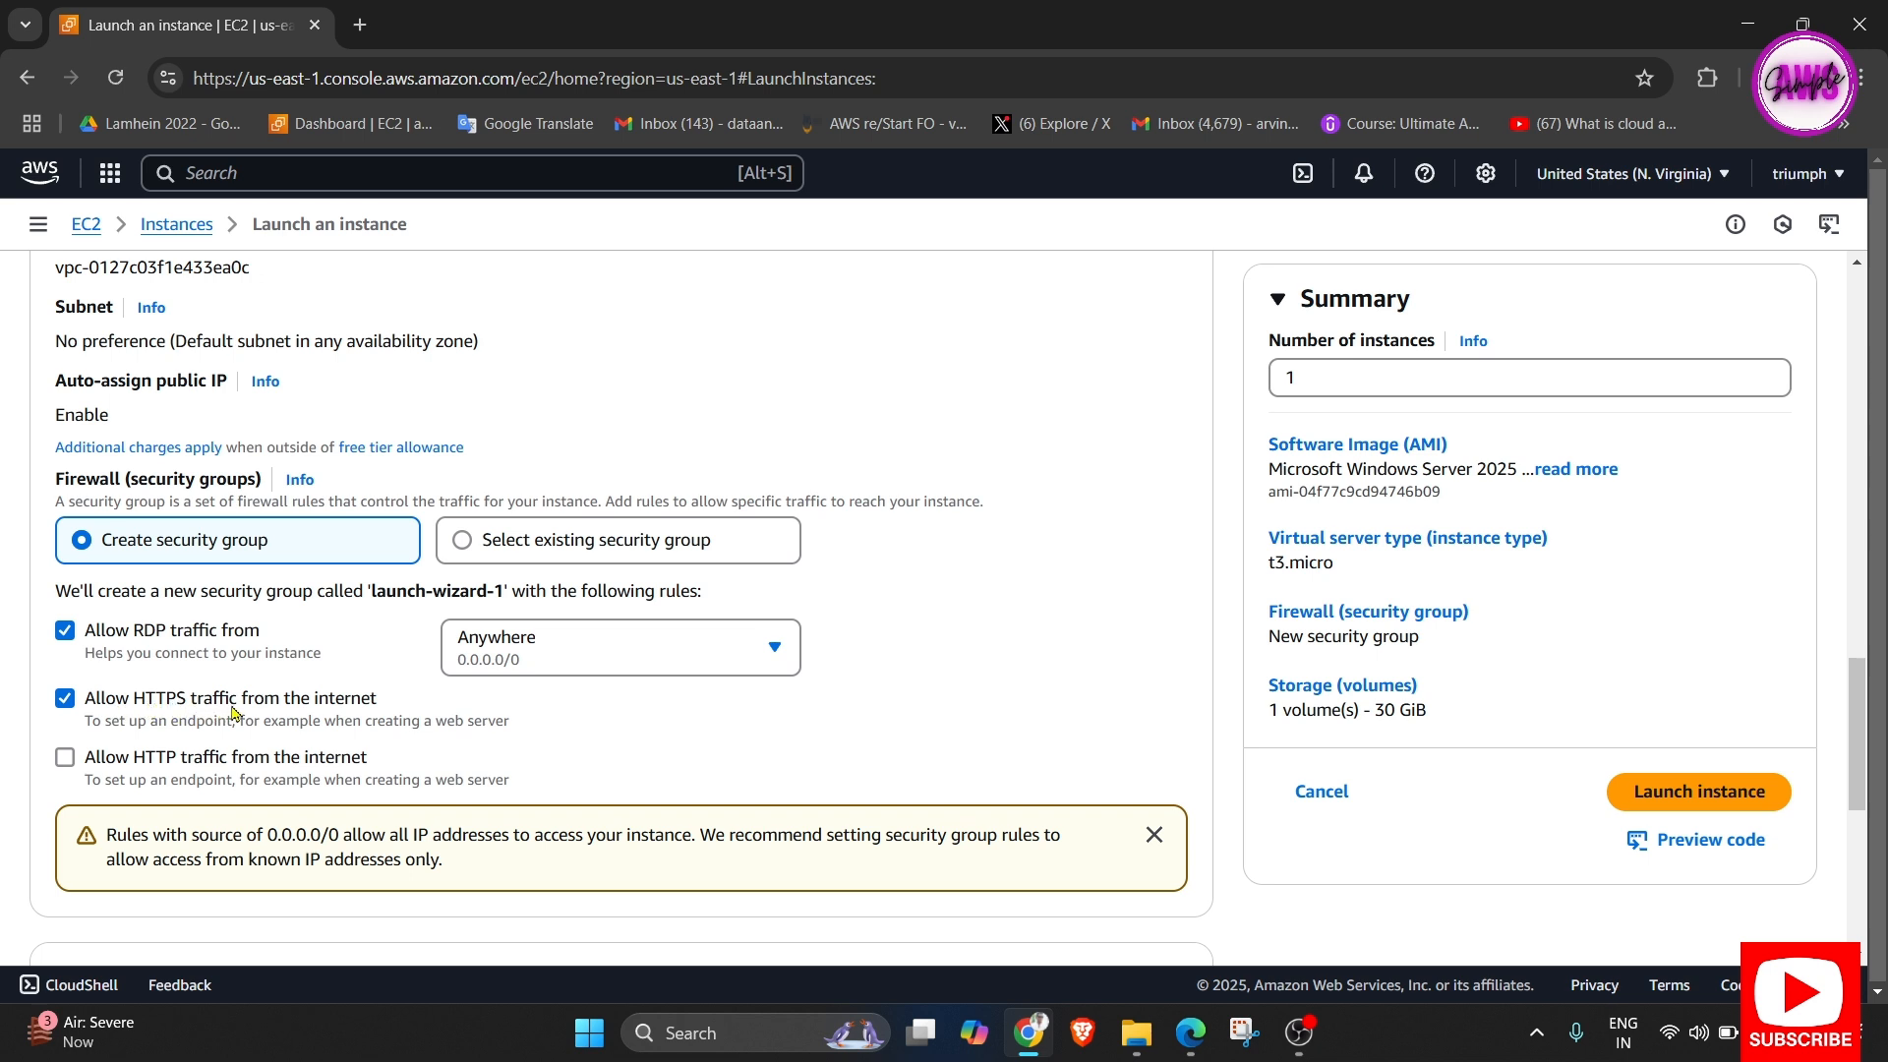
pyautogui.click(66, 764)
# Check the storage configuration and launch the instance with the number of instances set to 1.
pyautogui.scroll(-4, 896, 697)
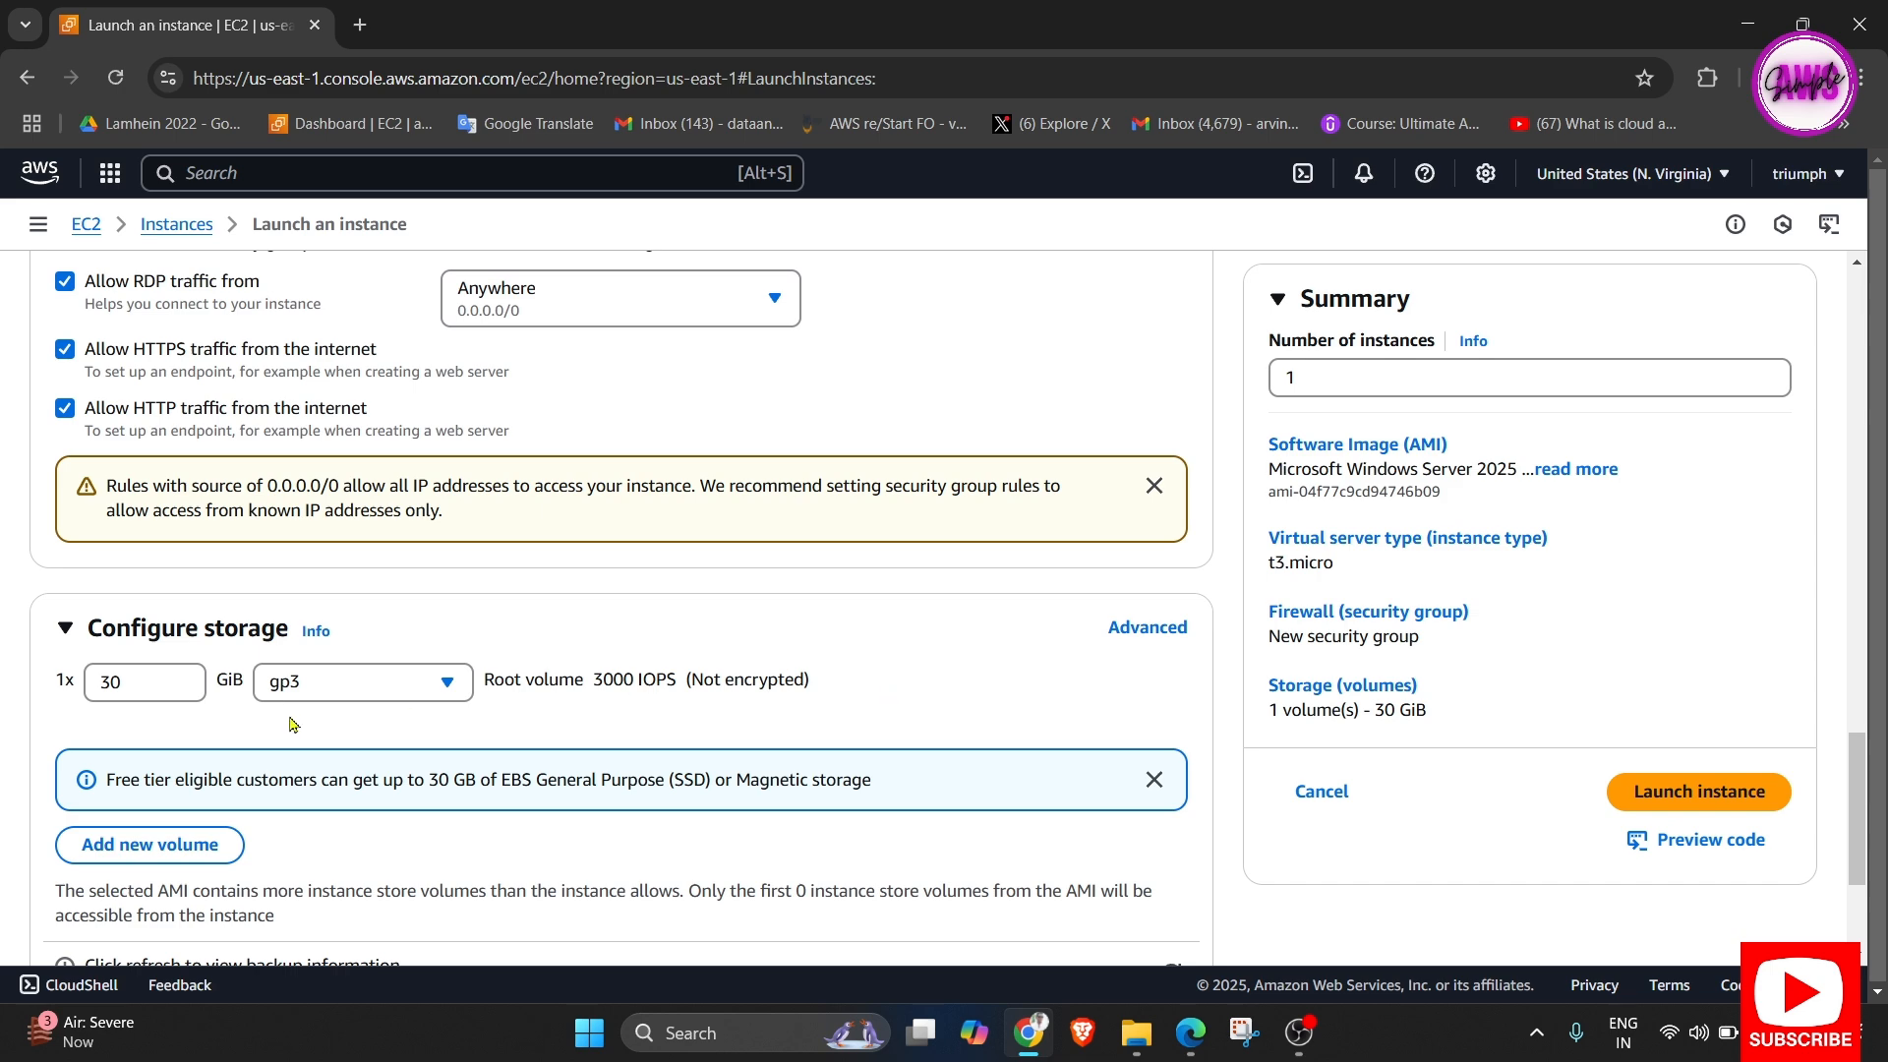
pyautogui.scroll(-2, 543, 728)
pyautogui.scroll(-1, 544, 728)
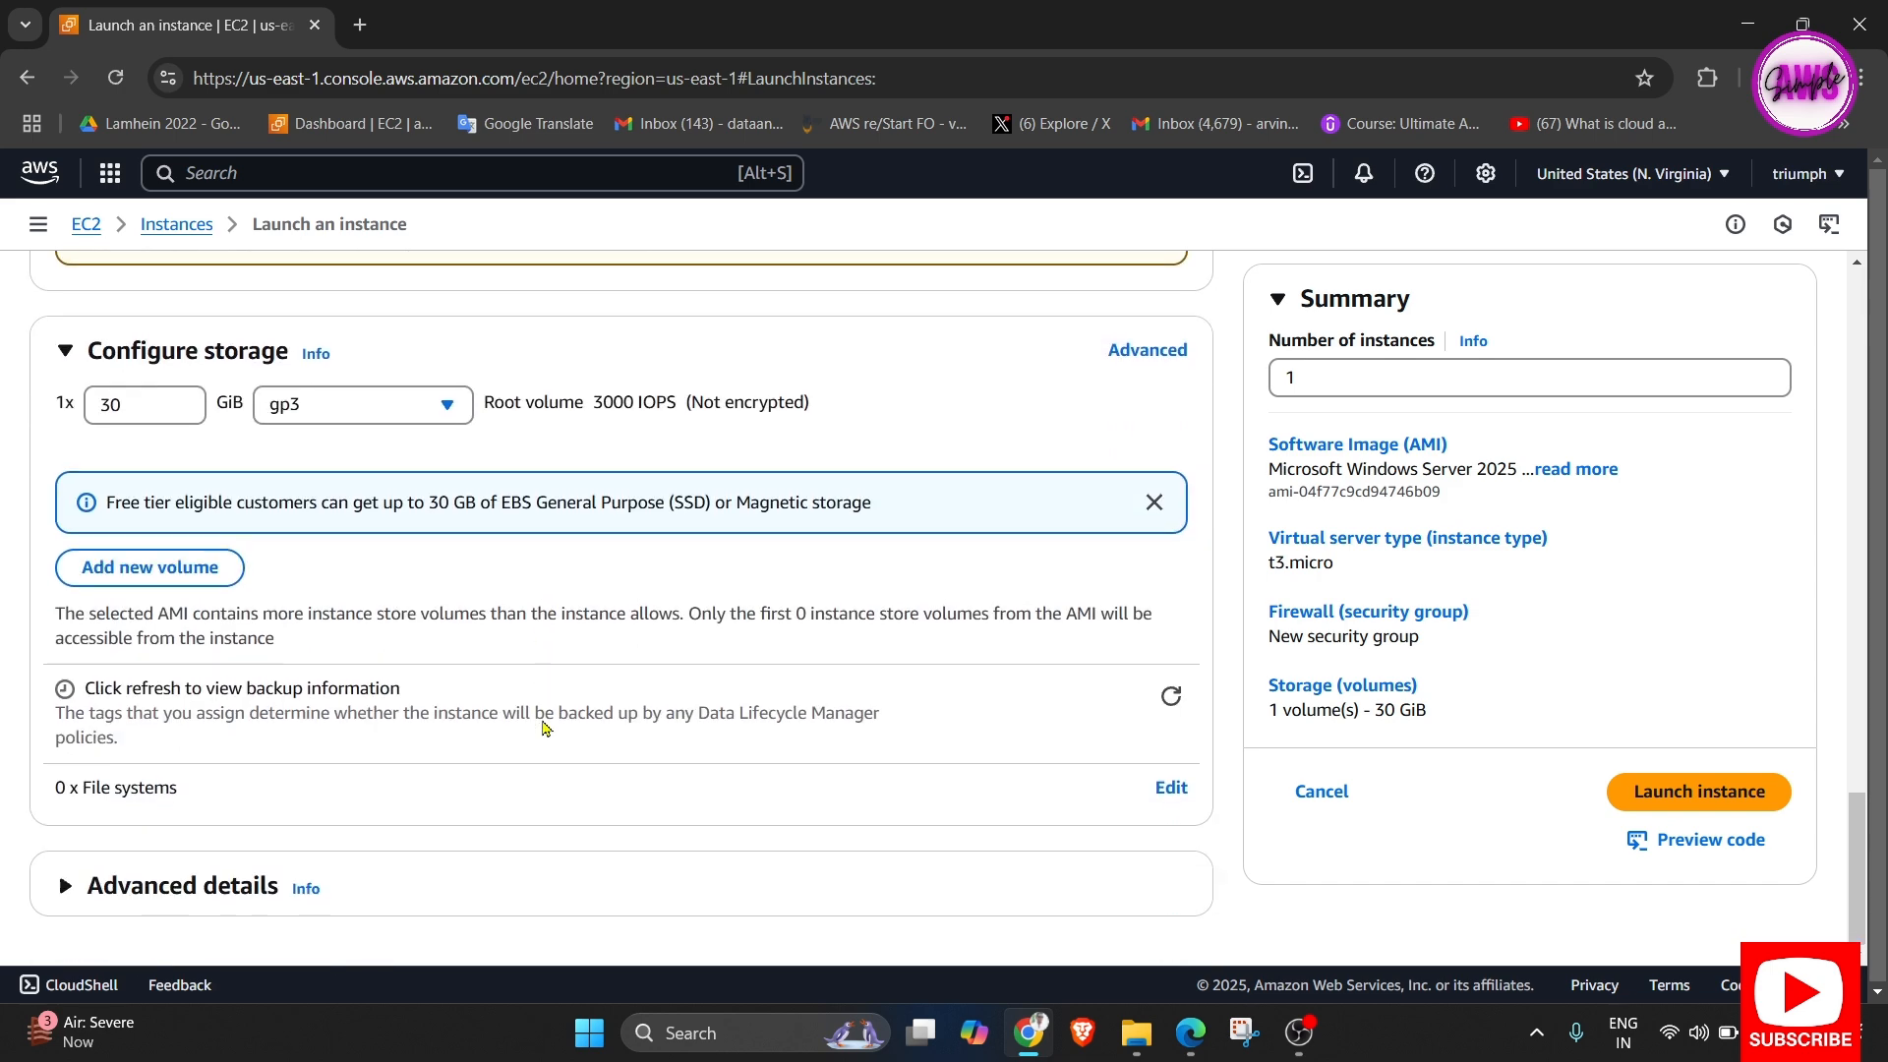
pyautogui.scroll(4, 543, 721)
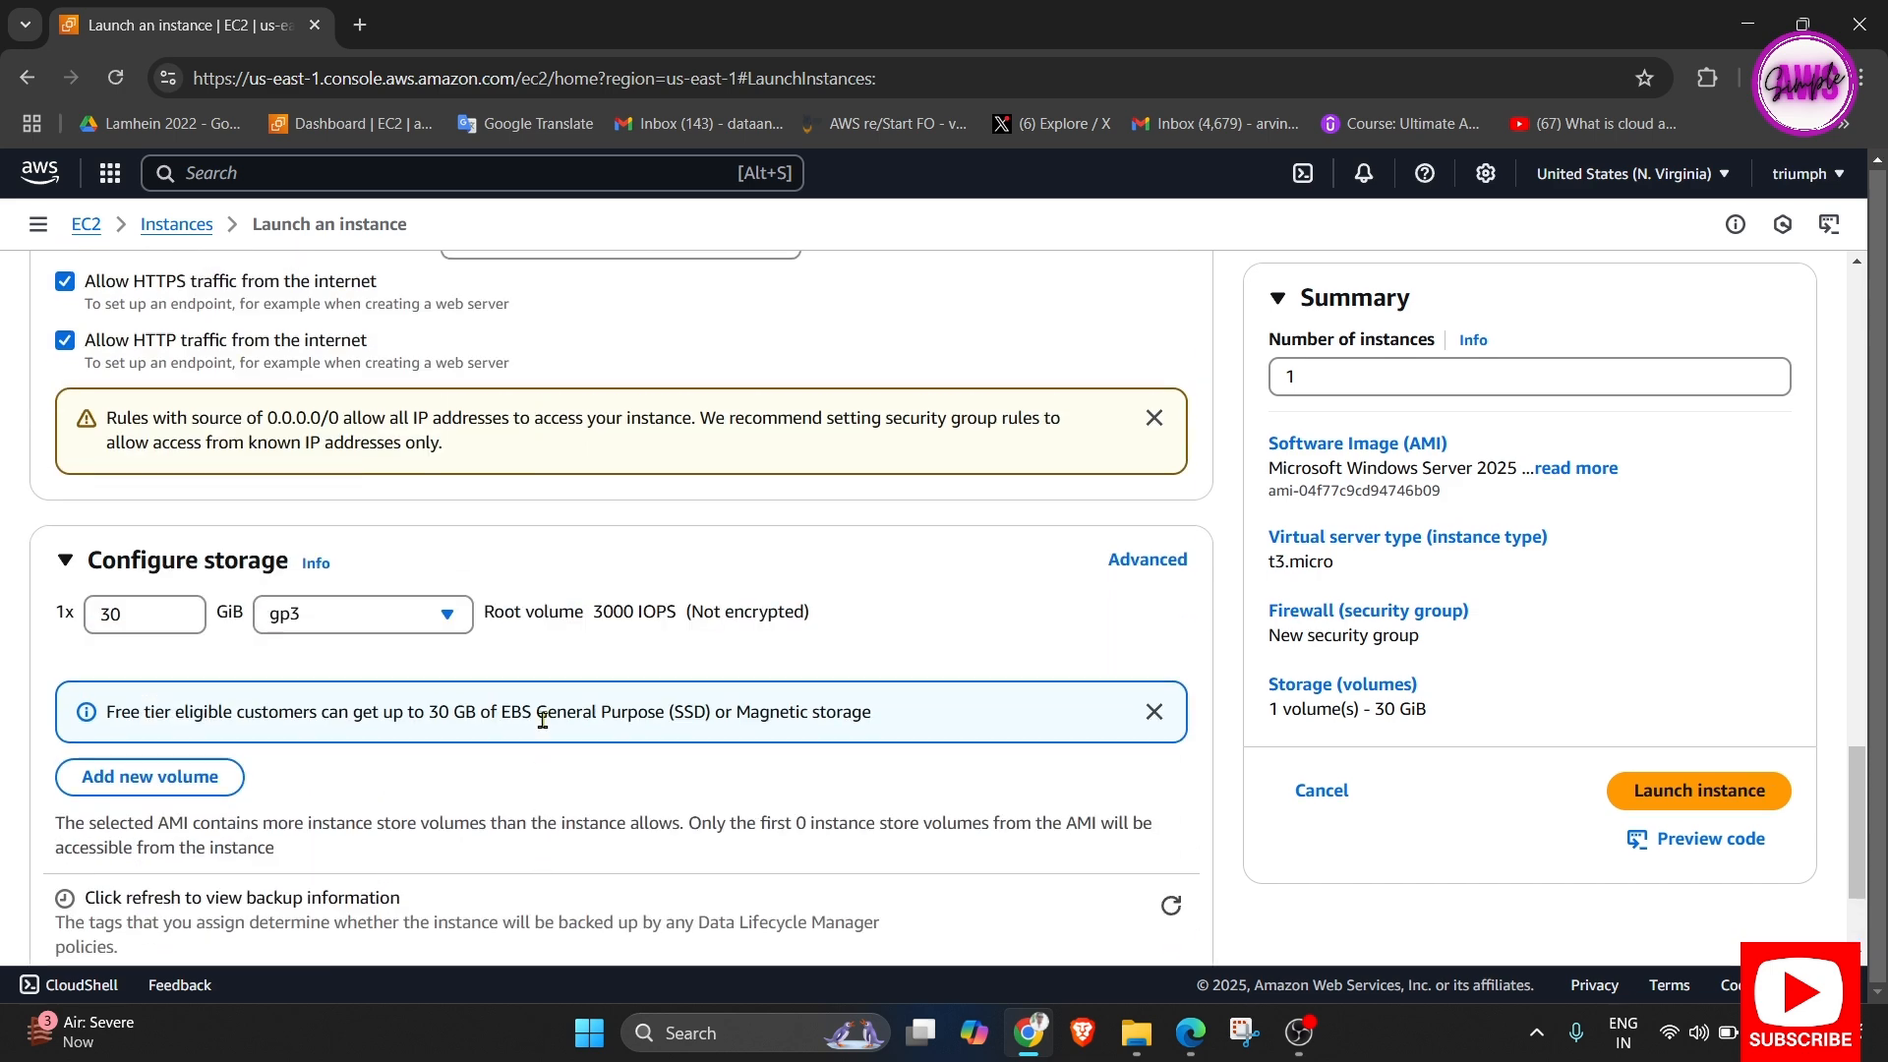
pyautogui.click(1316, 389)
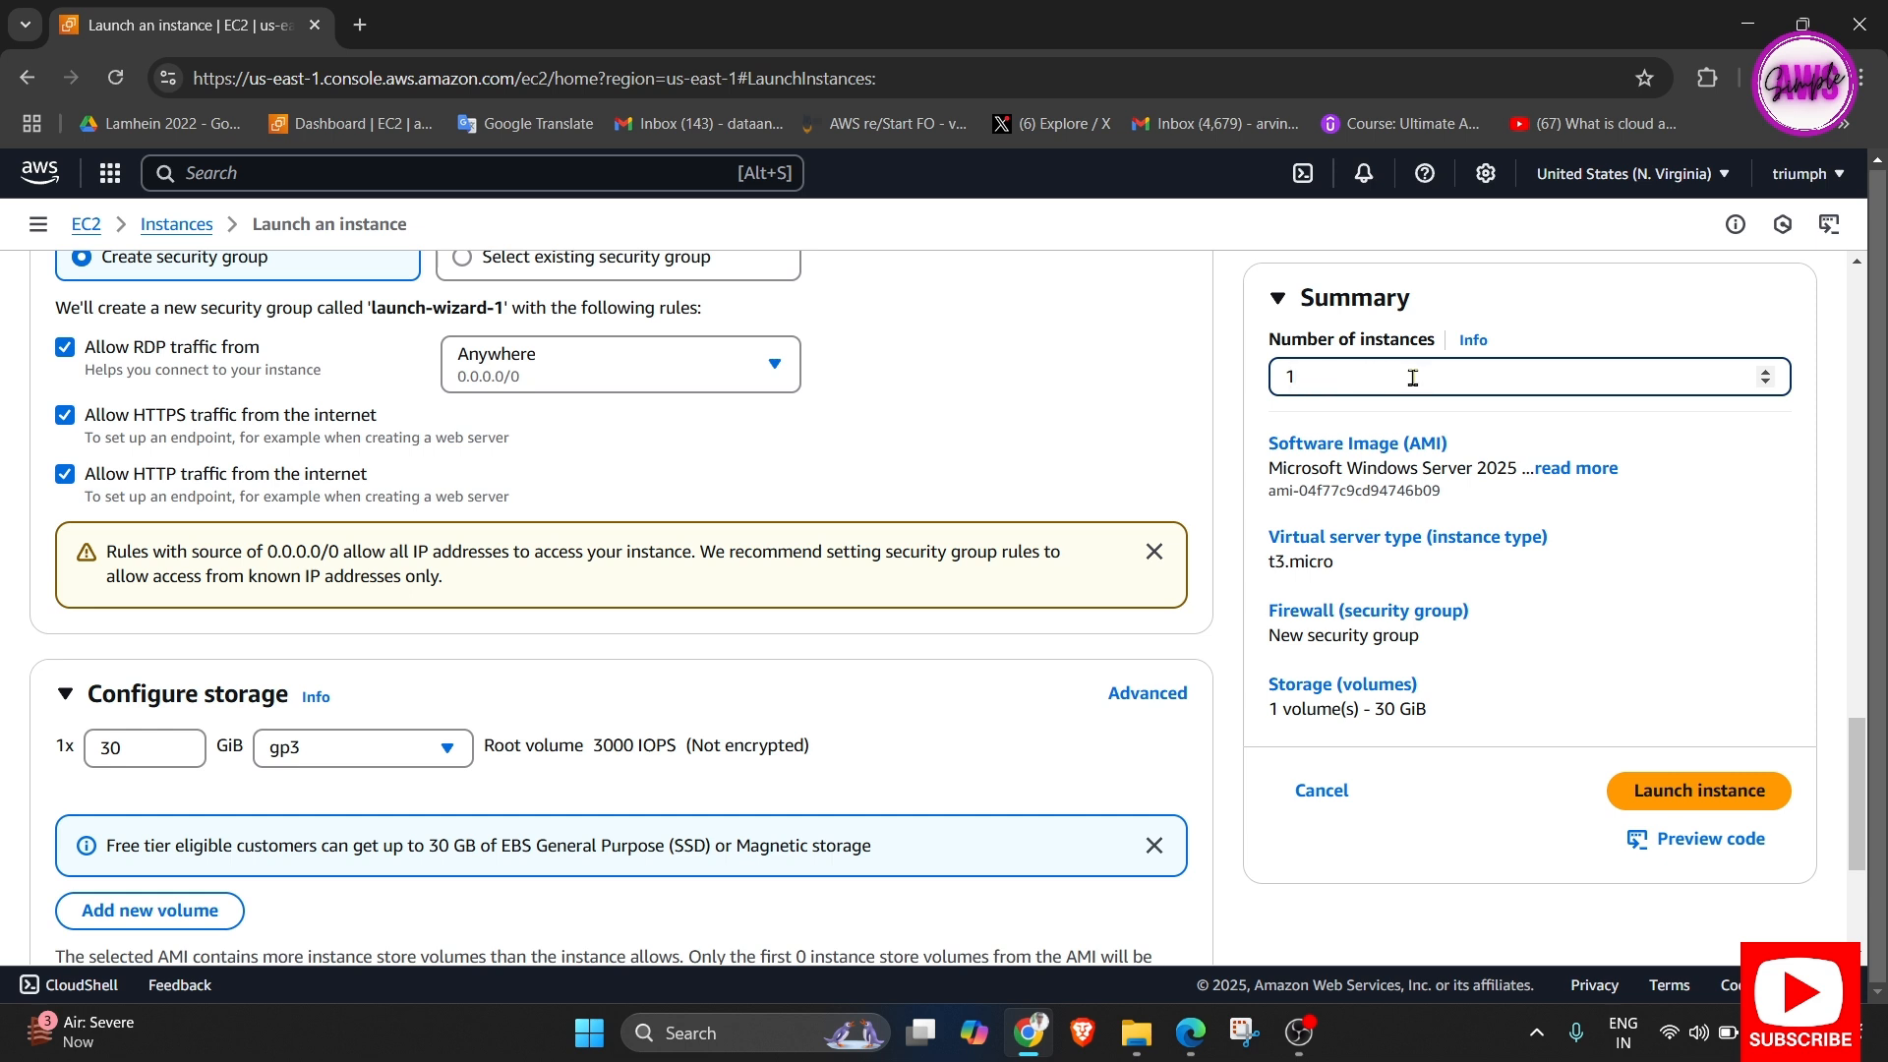
pyautogui.click(1768, 383)
pyautogui.click(1767, 375)
pyautogui.click(1644, 796)
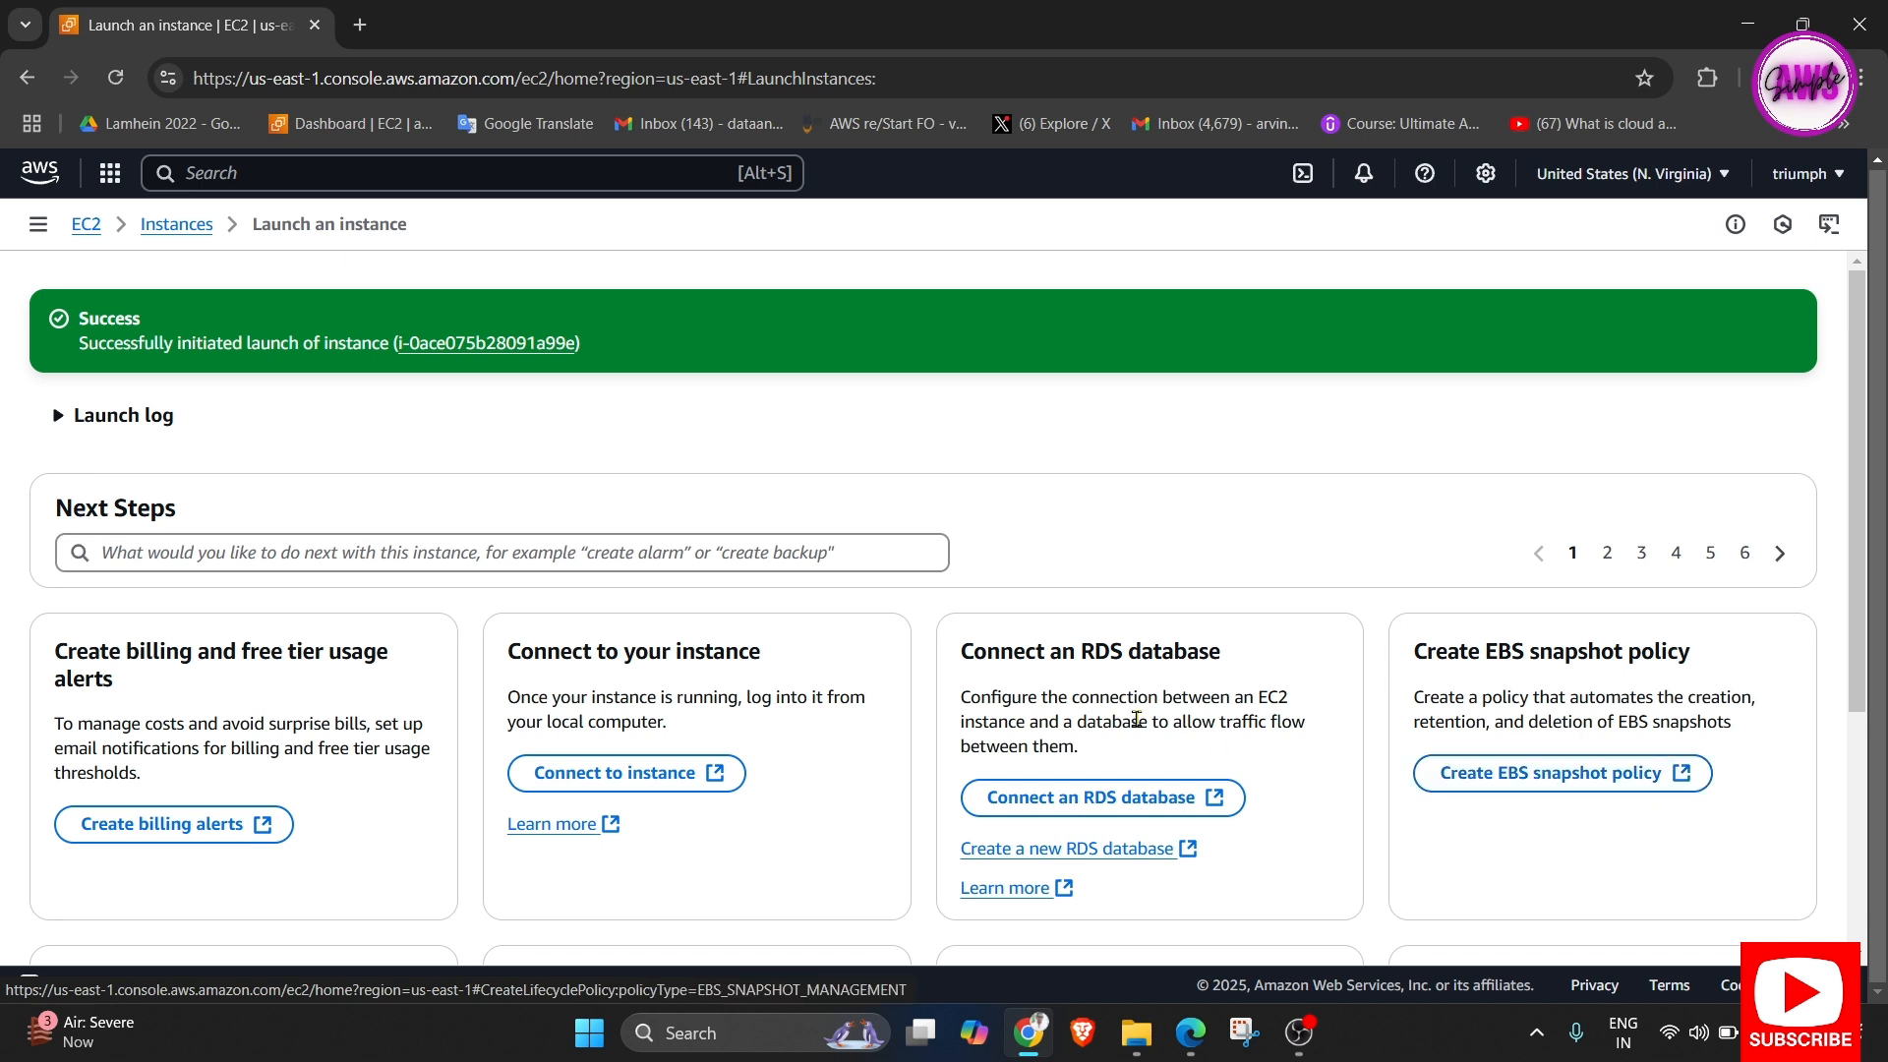
# Open the instances list and refresh it to check the status of the windows instance.
pyautogui.click(173, 225)
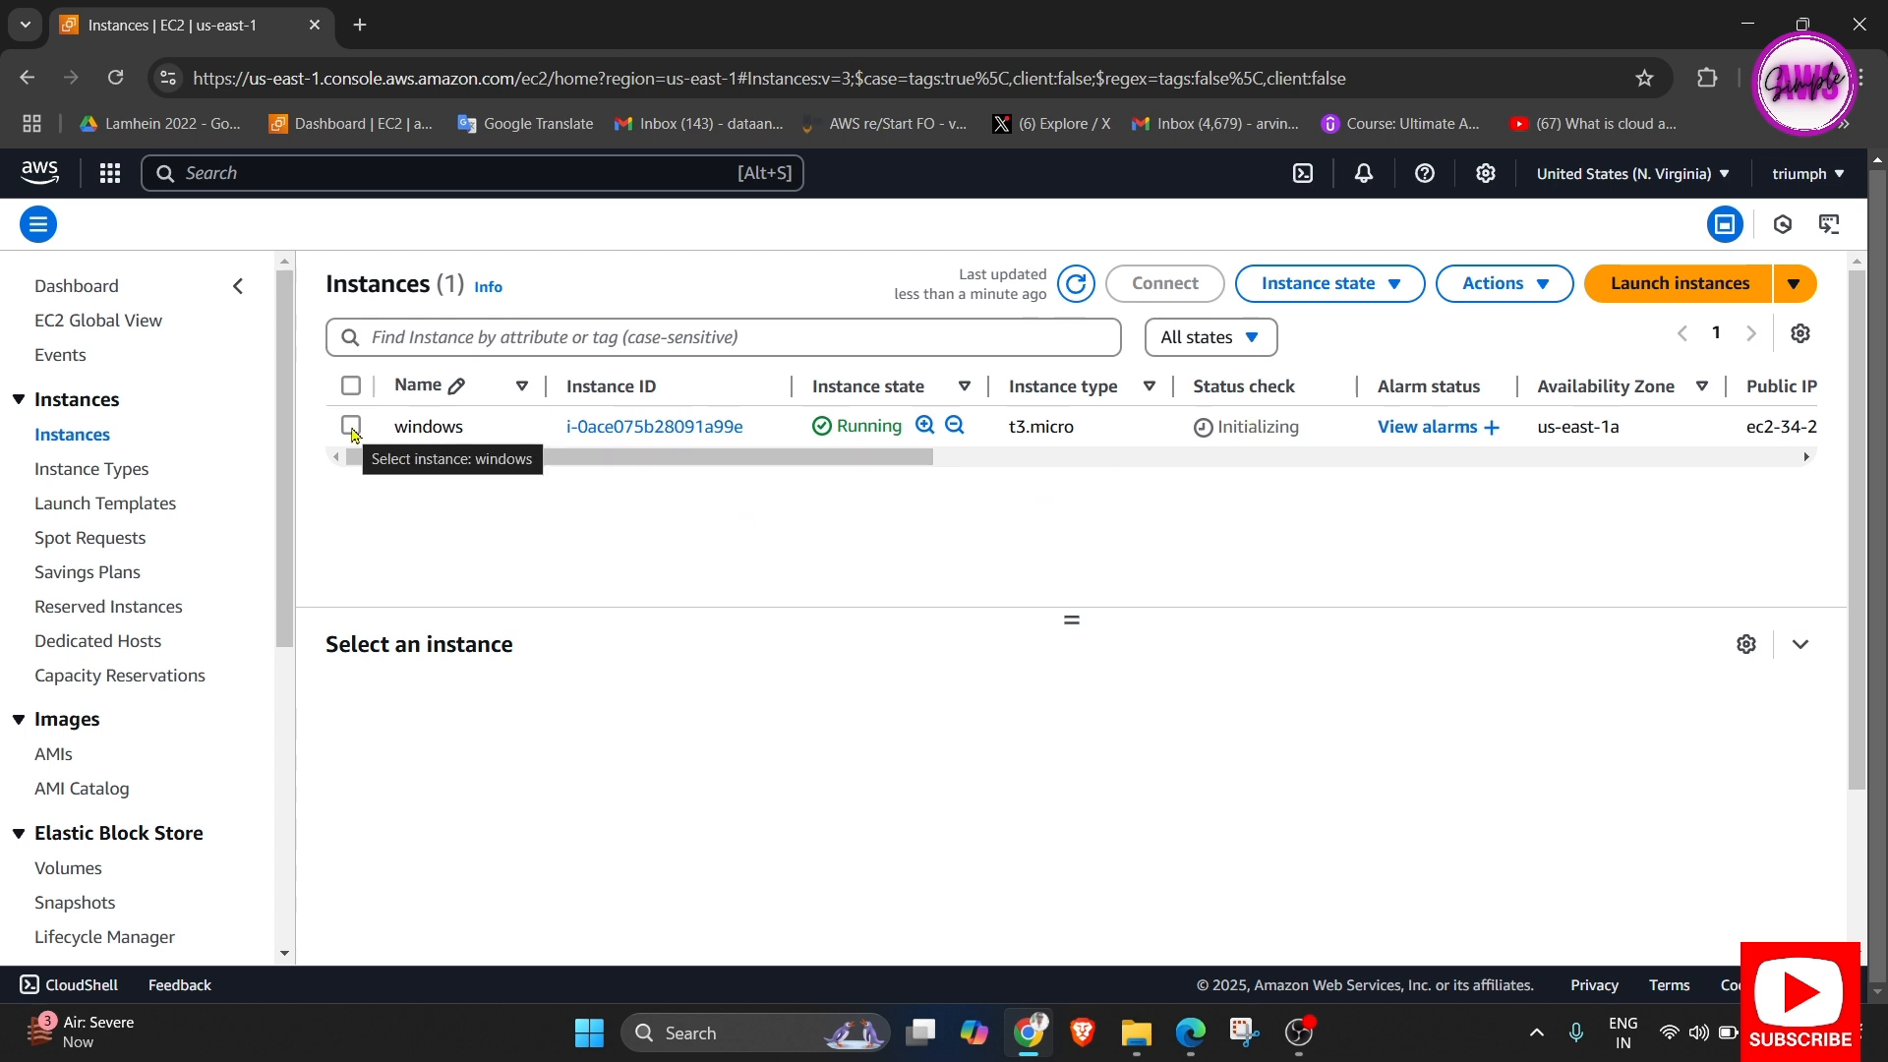
pyautogui.click(1078, 284)
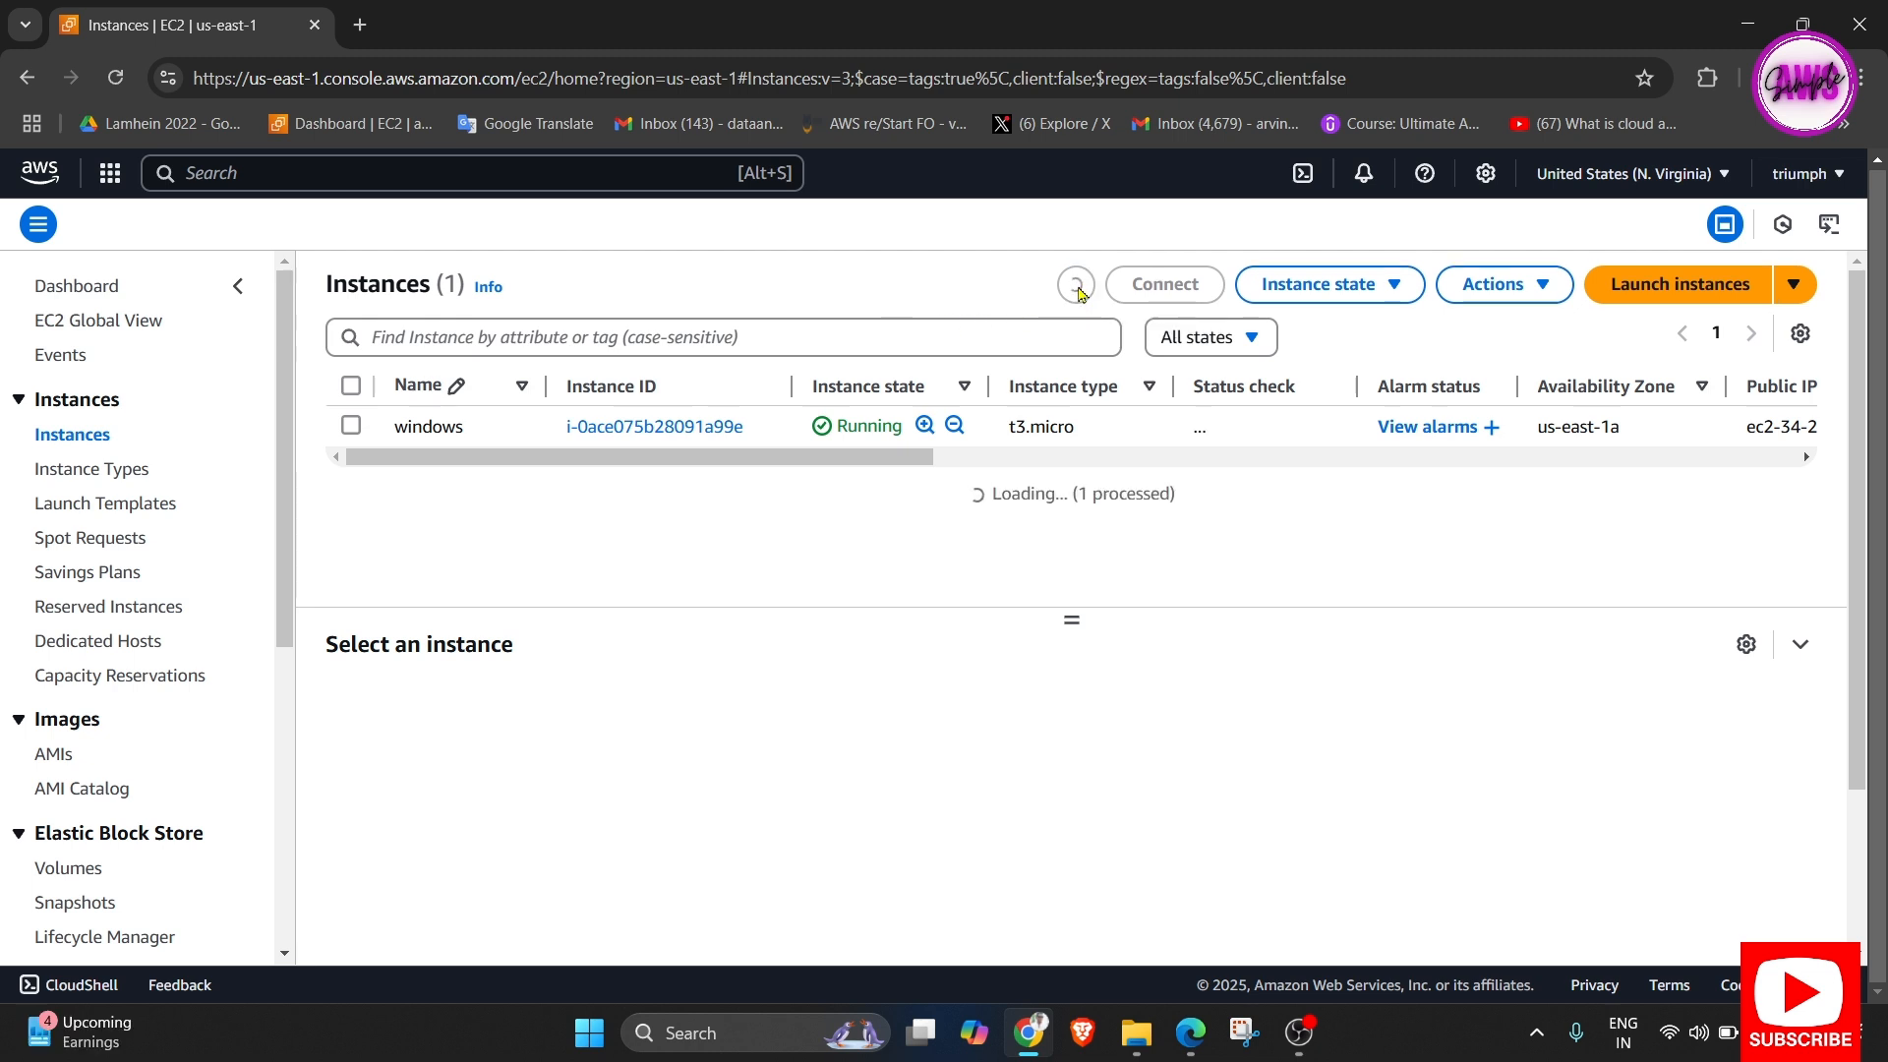
# Select the windows instance and examine its details, including IP addresses, VPC, subnet and the key pair assigned at launch.
pyautogui.click(351, 425)
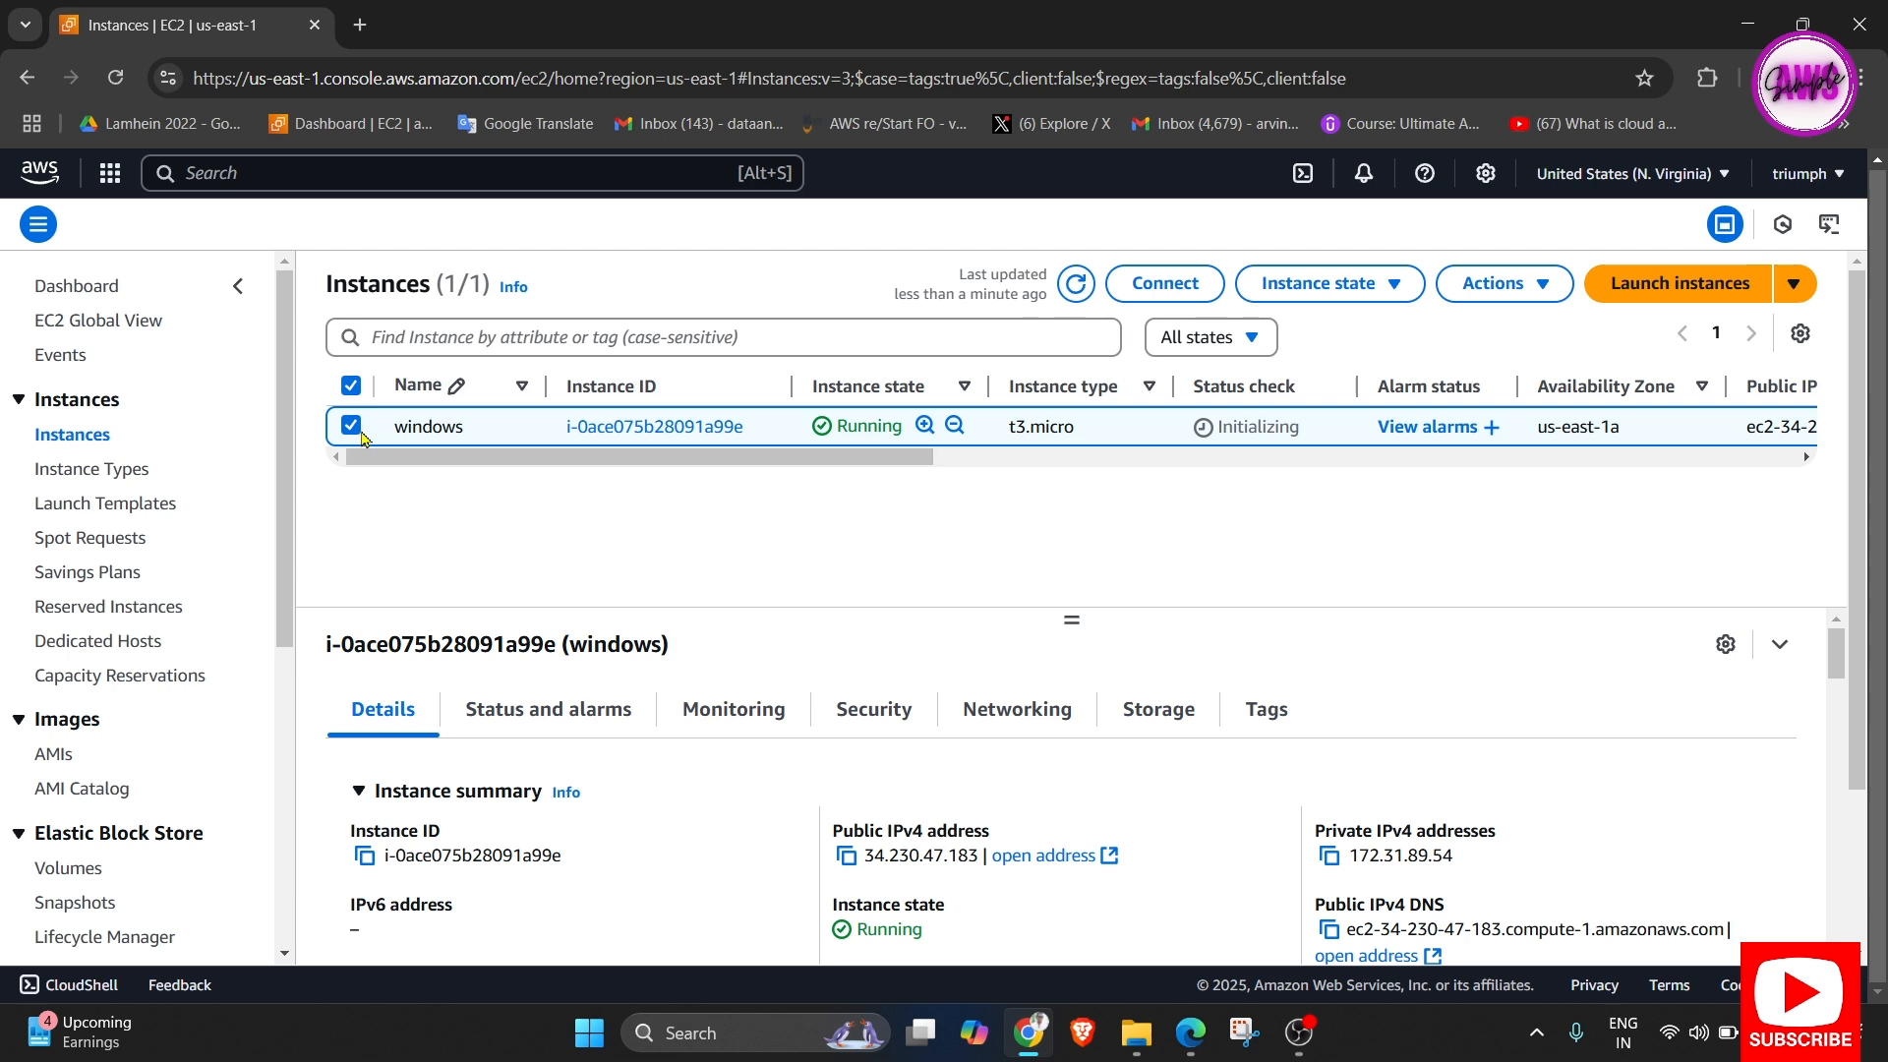
pyautogui.scroll(-2, 536, 462)
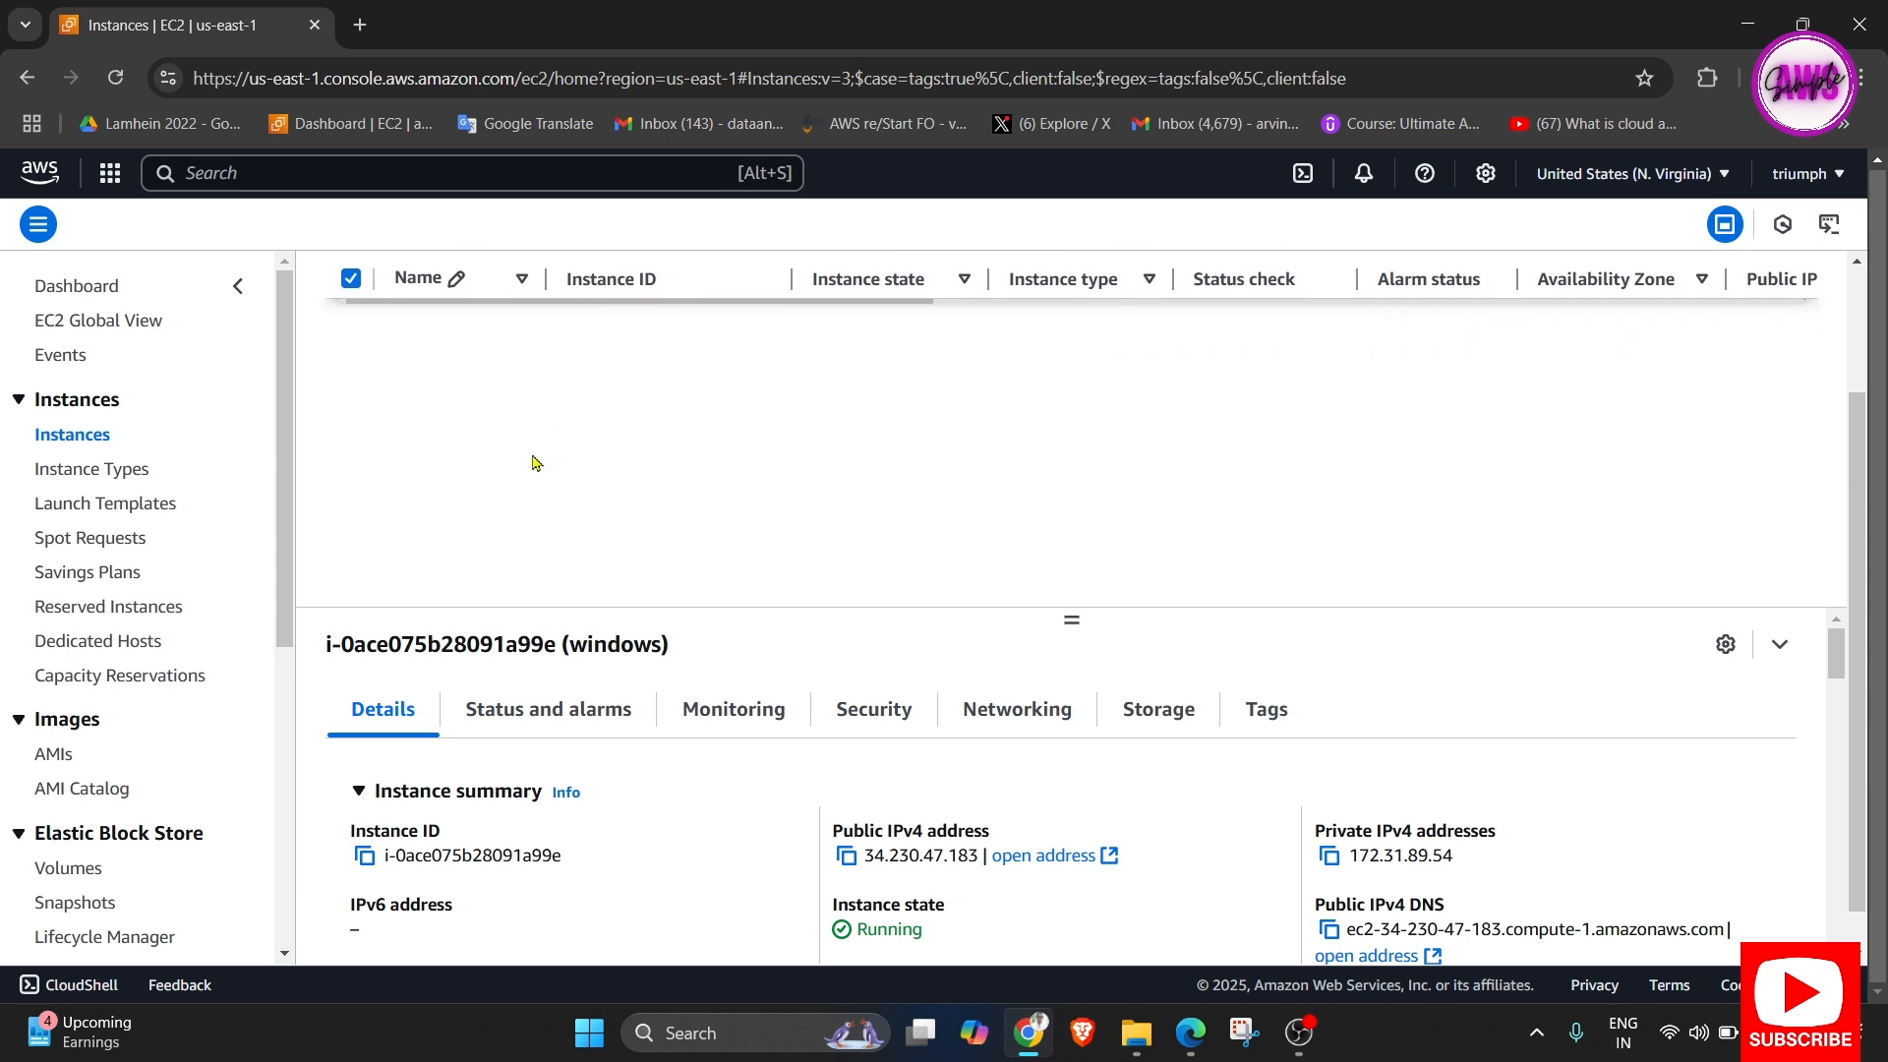
pyautogui.scroll(-2, 595, 762)
pyautogui.scroll(1, 590, 758)
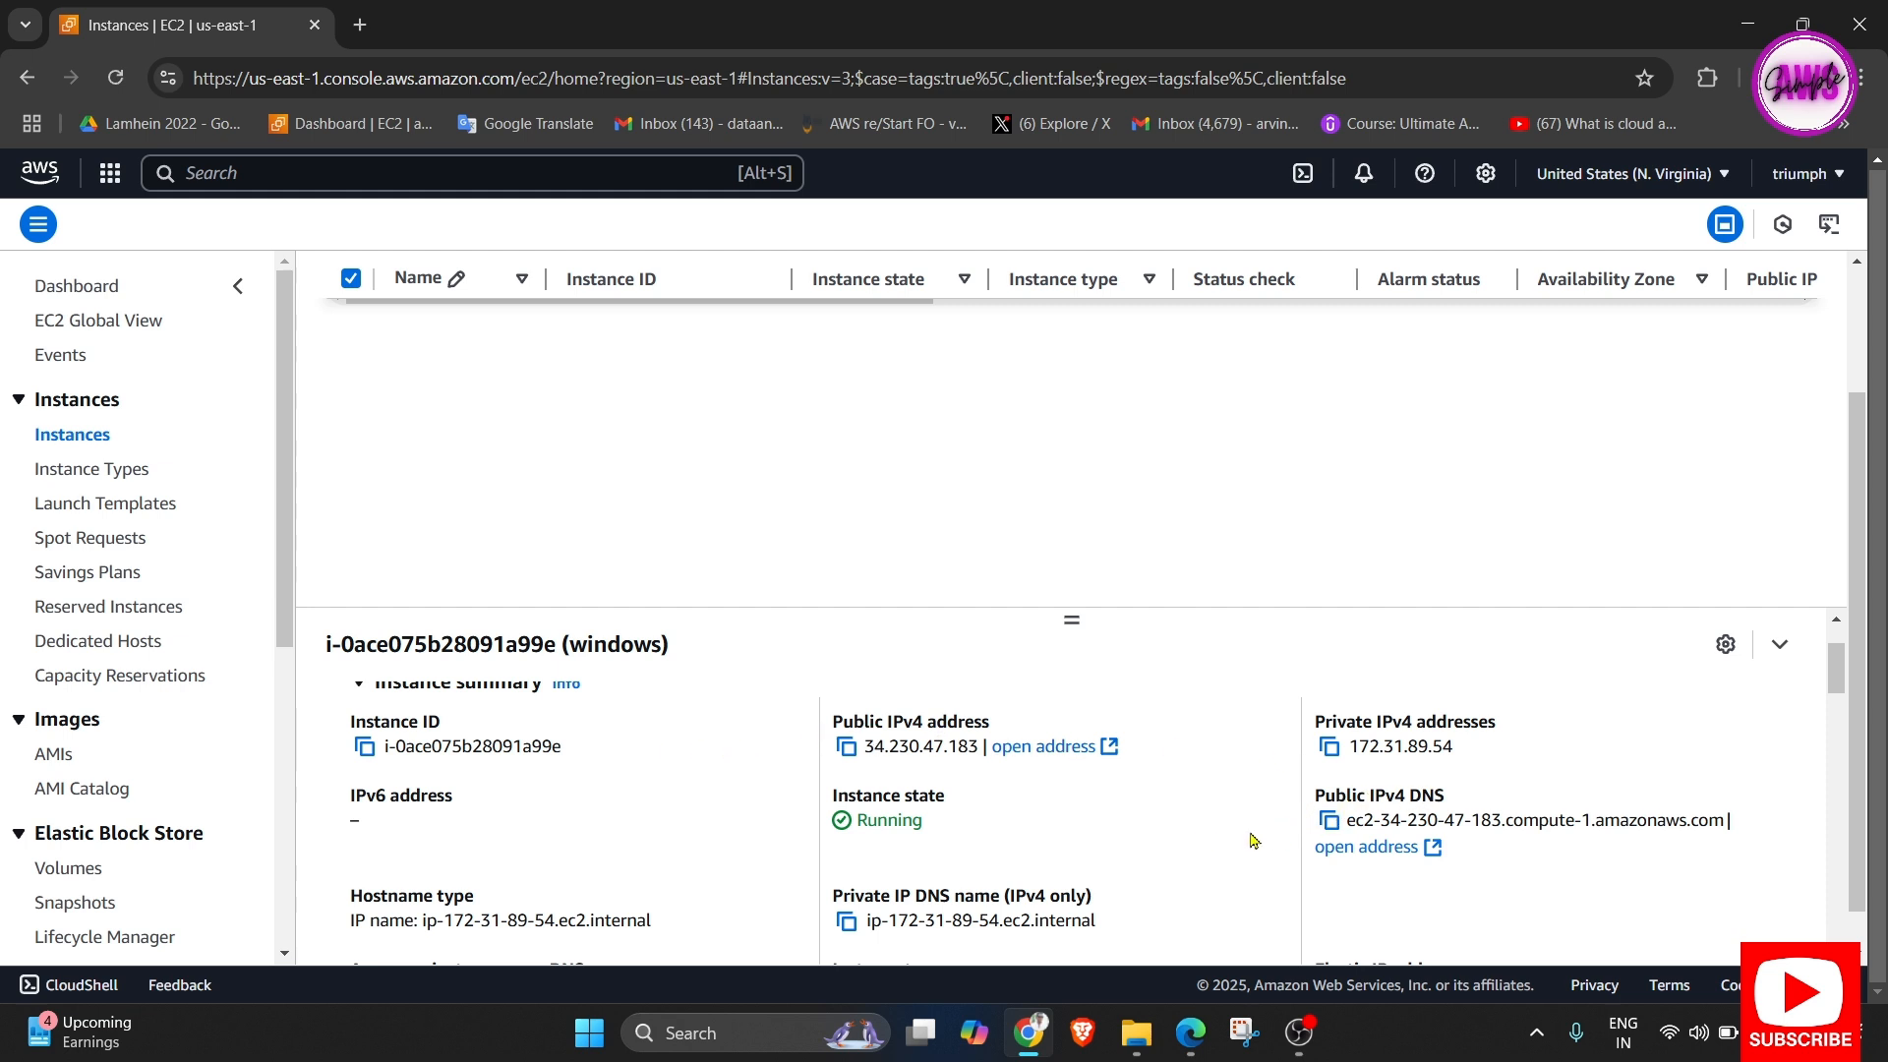
pyautogui.scroll(-1, 1210, 846)
pyautogui.scroll(-3, 1210, 846)
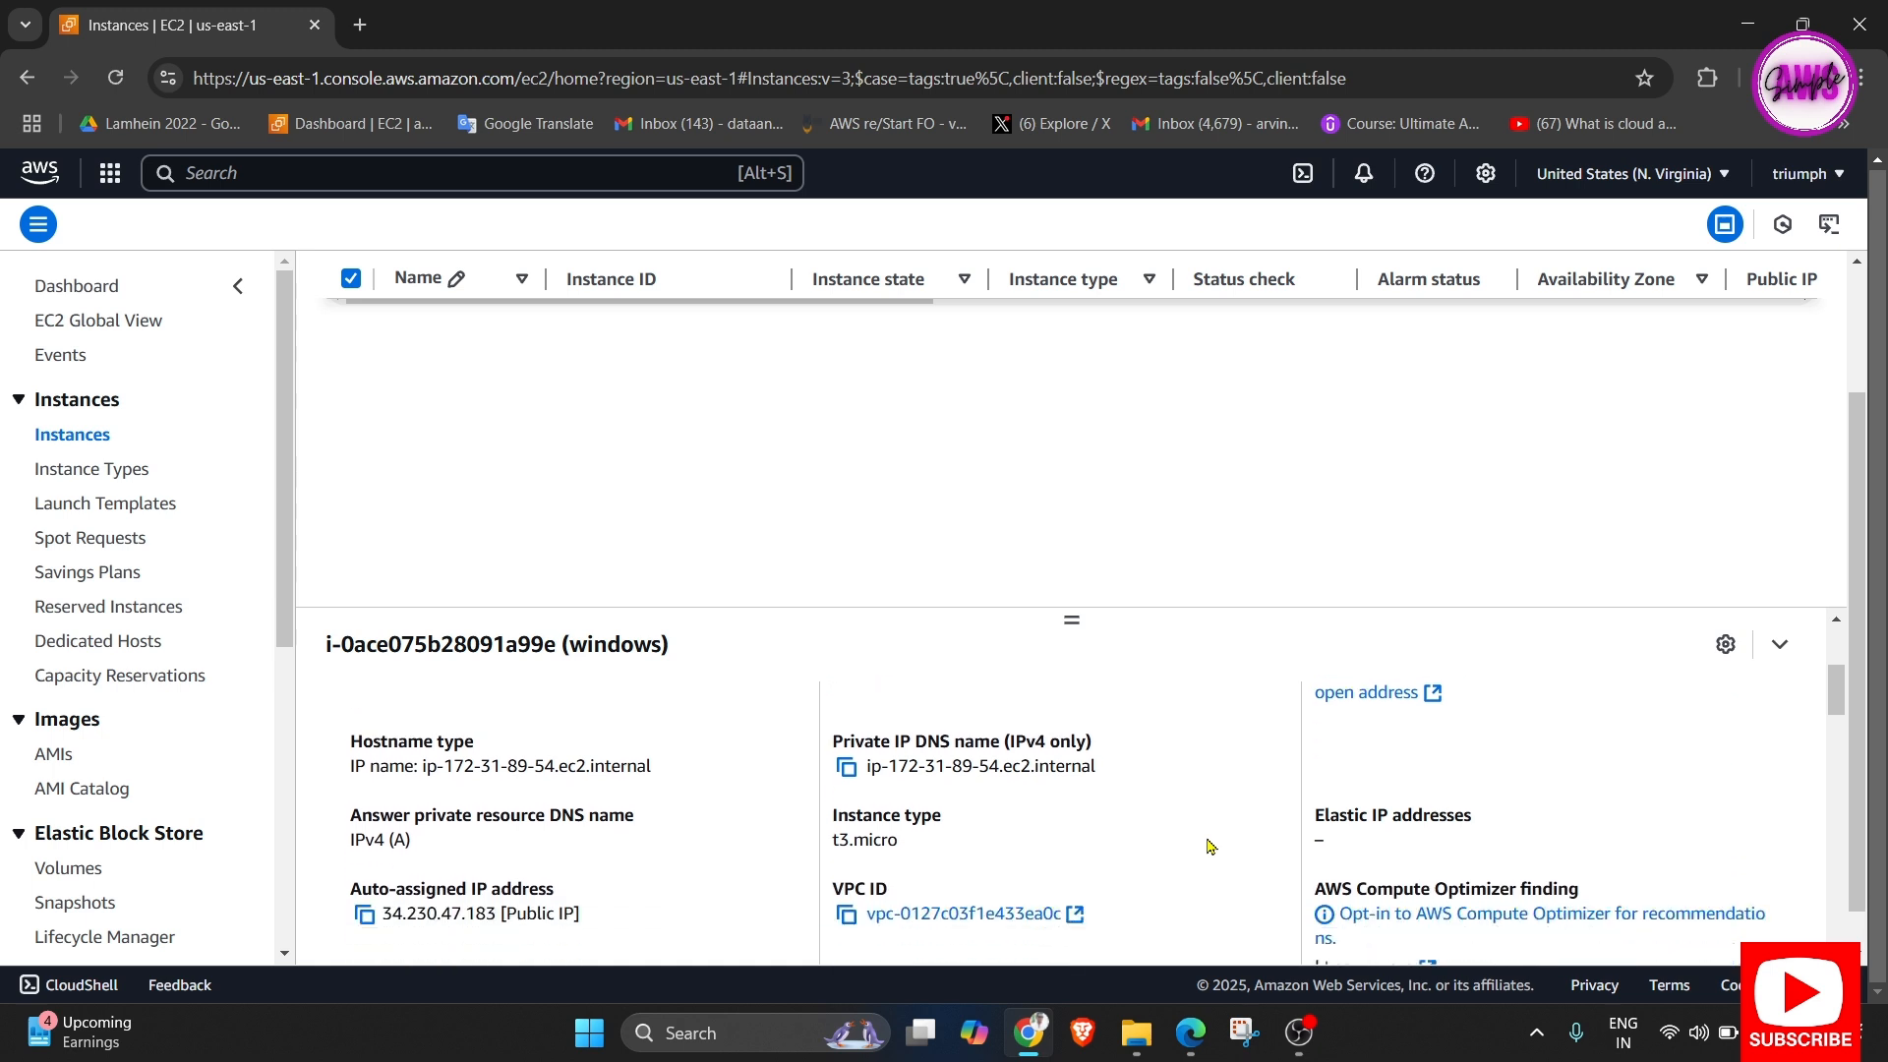
pyautogui.scroll(-1, 1210, 846)
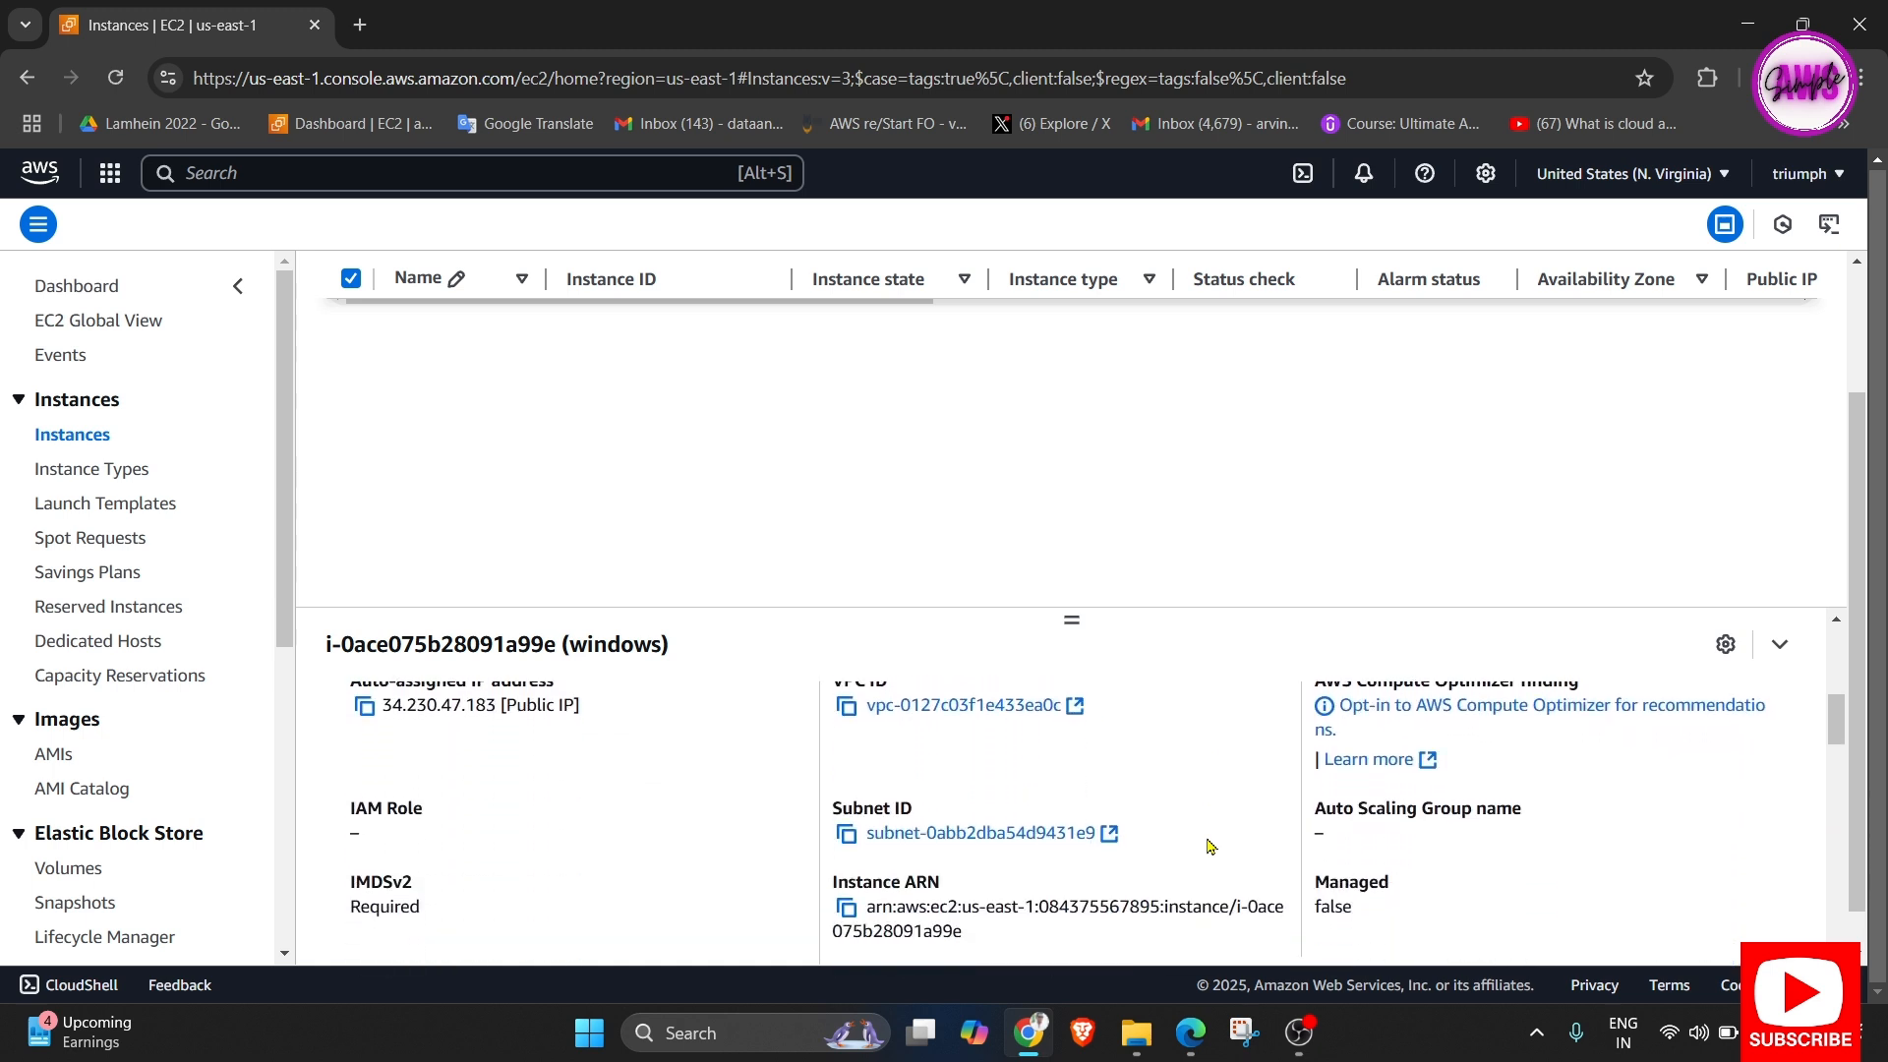
pyautogui.scroll(1, 1210, 845)
pyautogui.scroll(-1, 1209, 846)
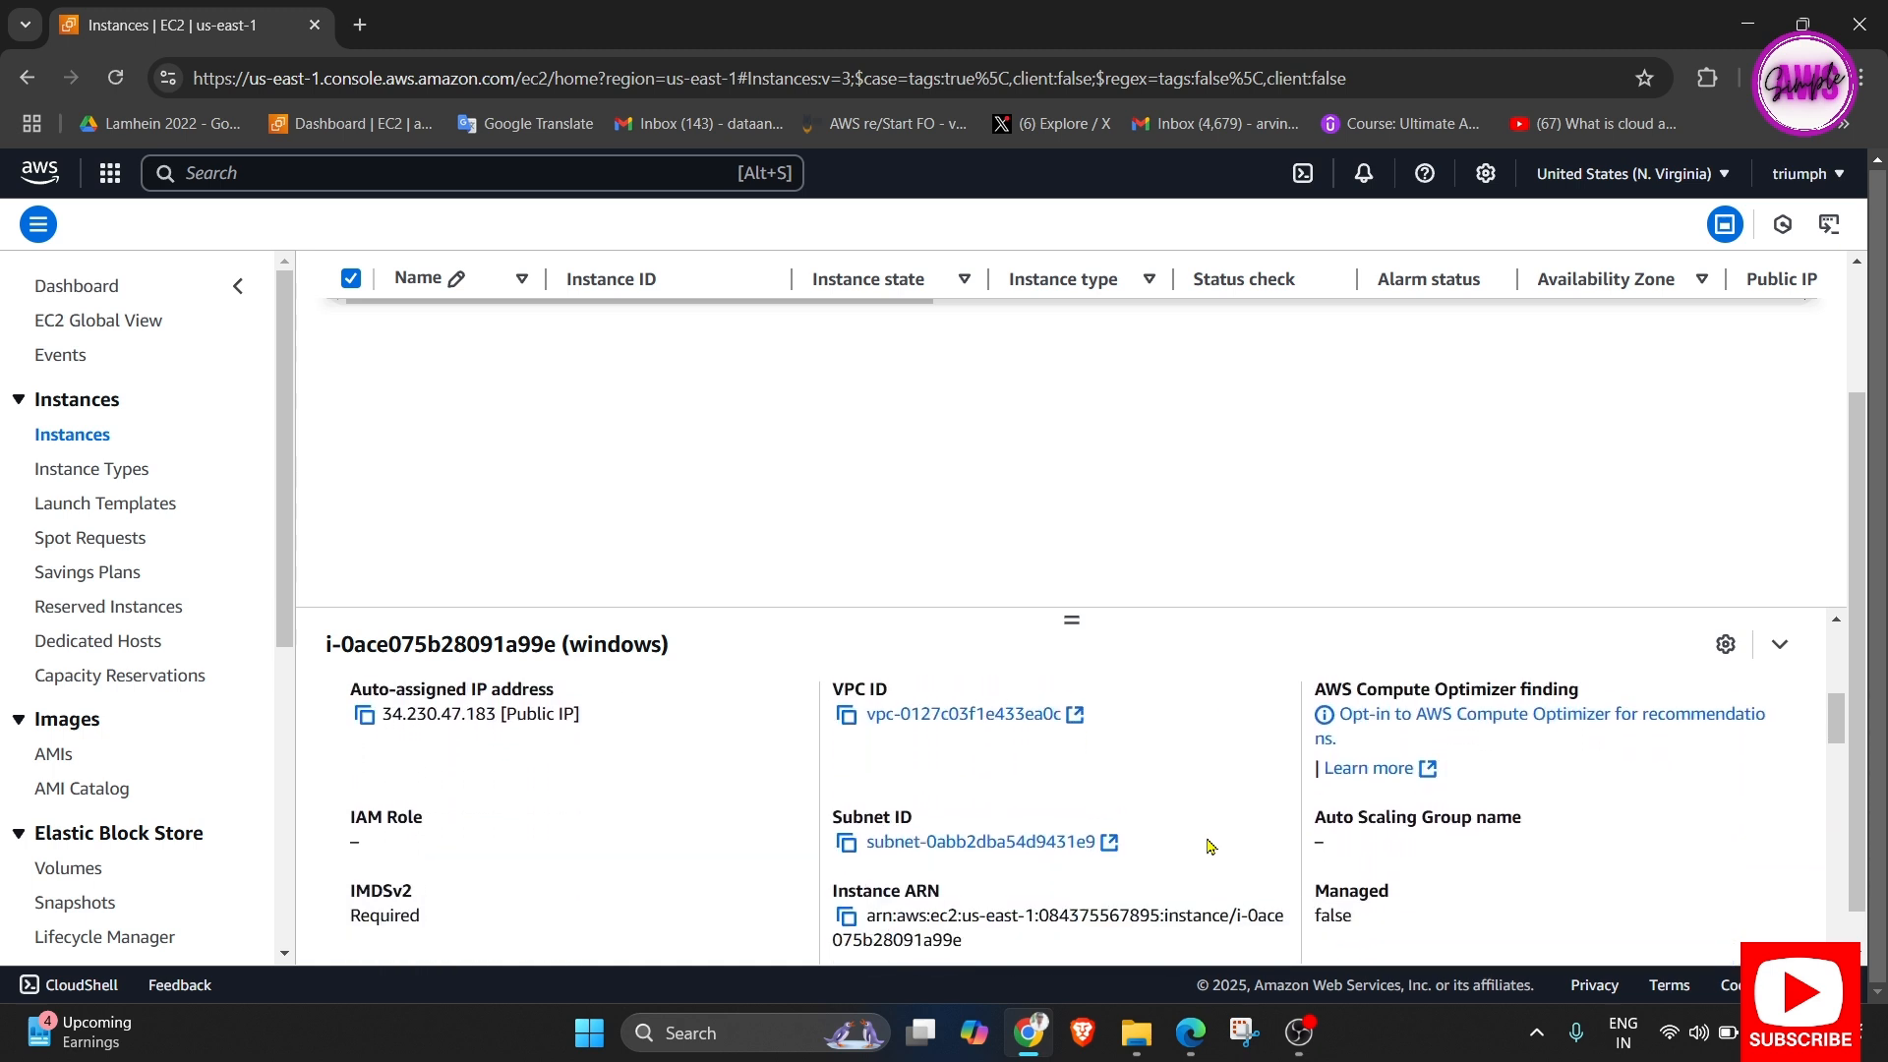
pyautogui.scroll(-1, 1210, 846)
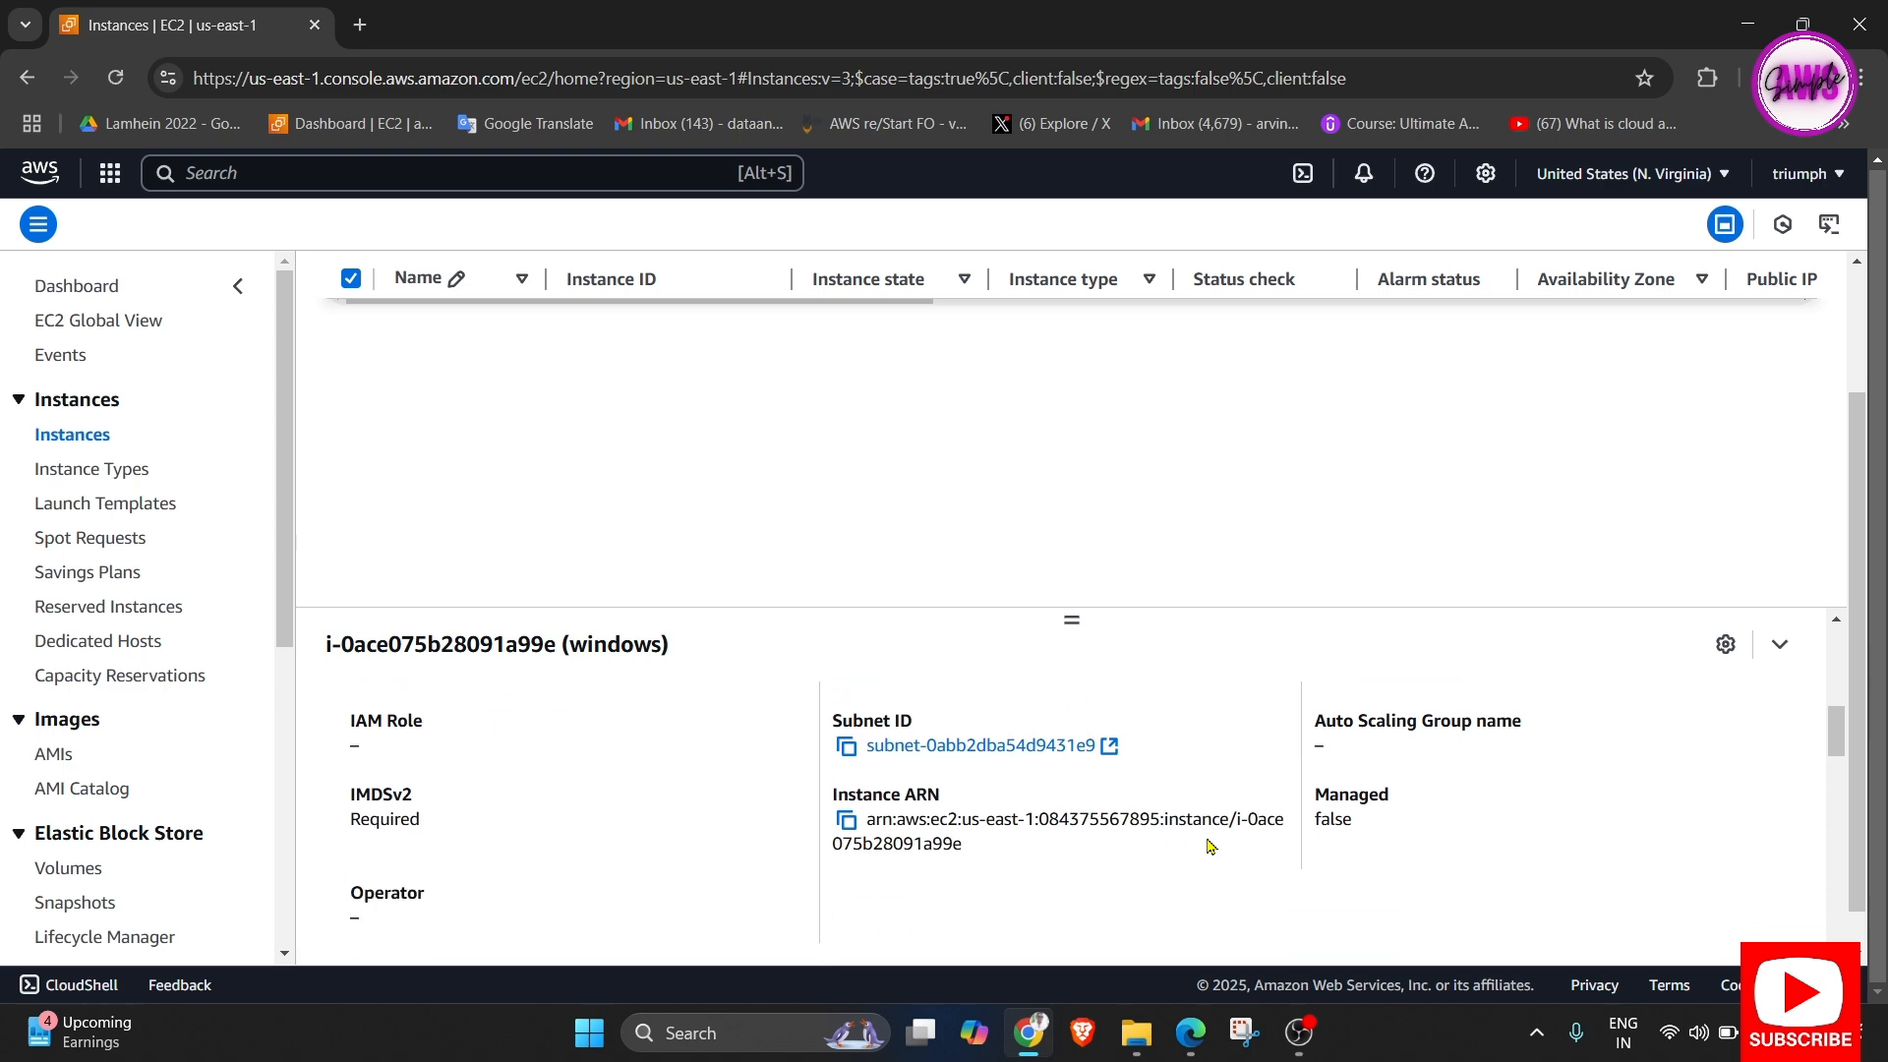
pyautogui.scroll(-2, 976, 859)
pyautogui.scroll(-5, 977, 858)
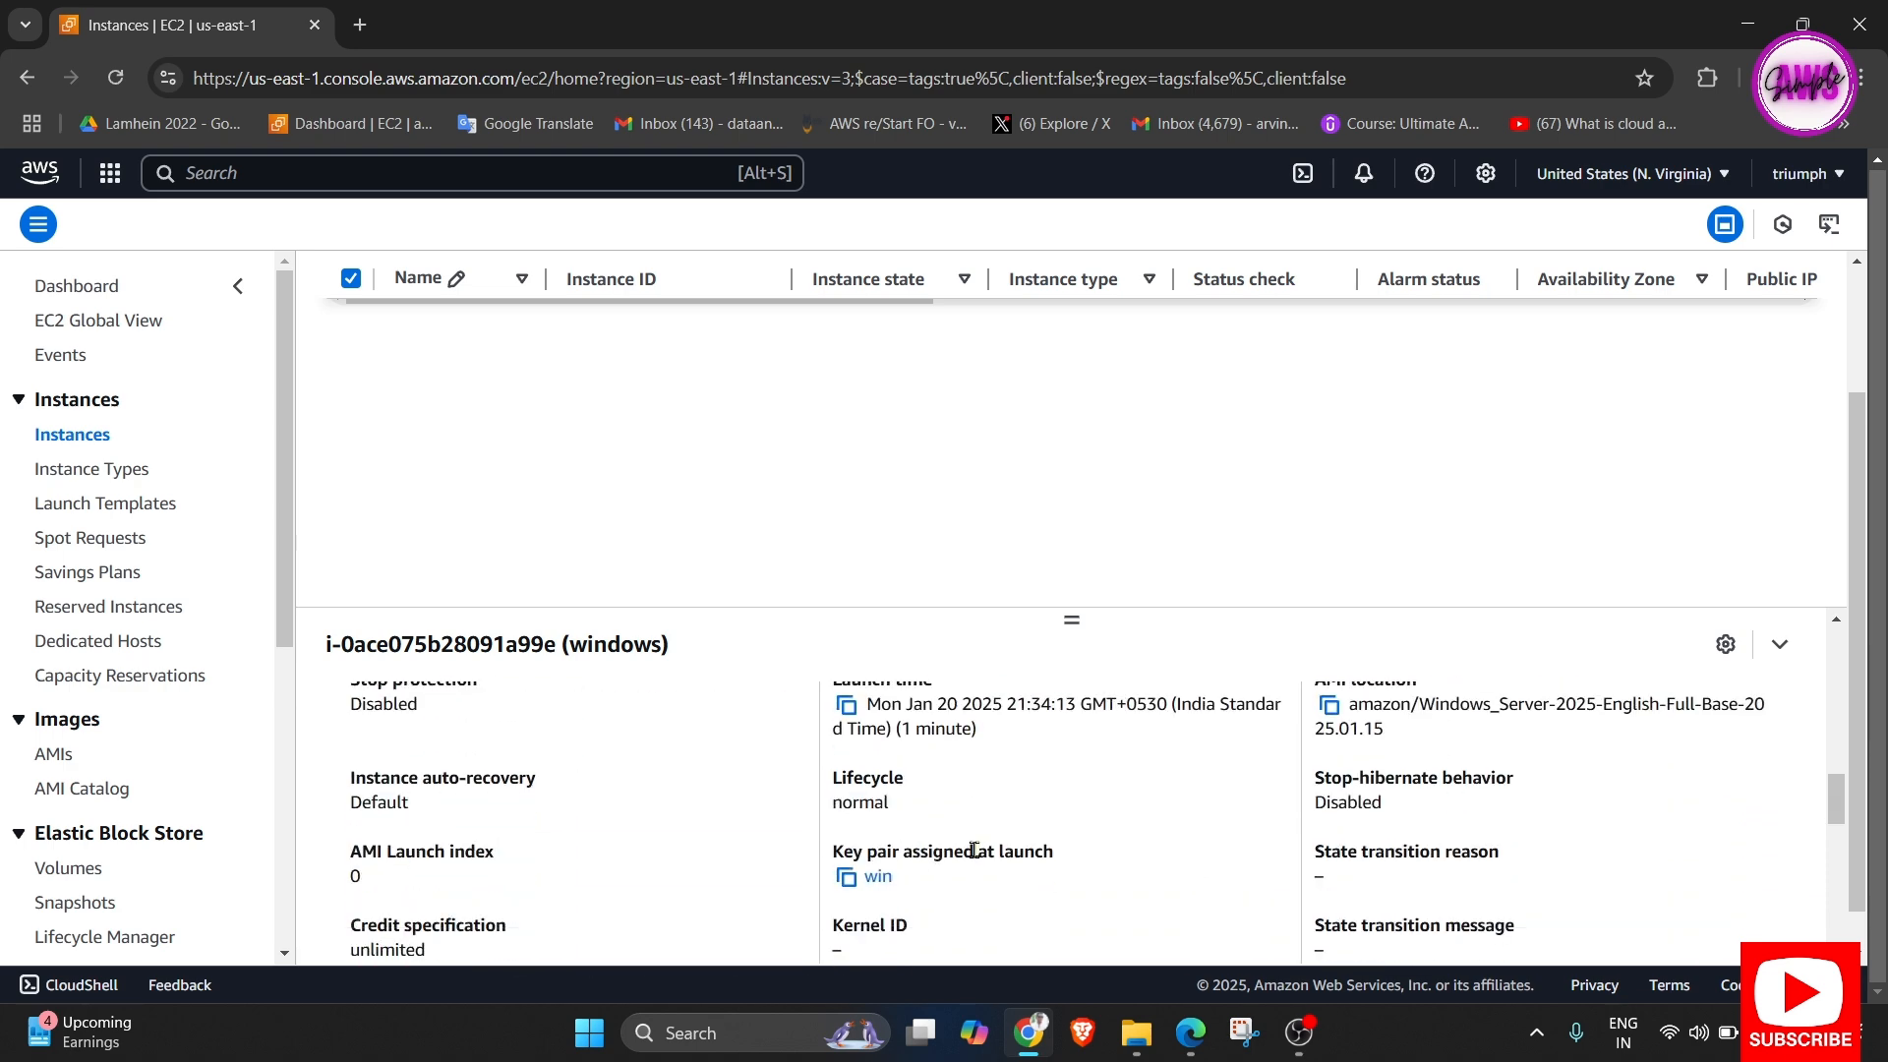
pyautogui.scroll(10, 977, 859)
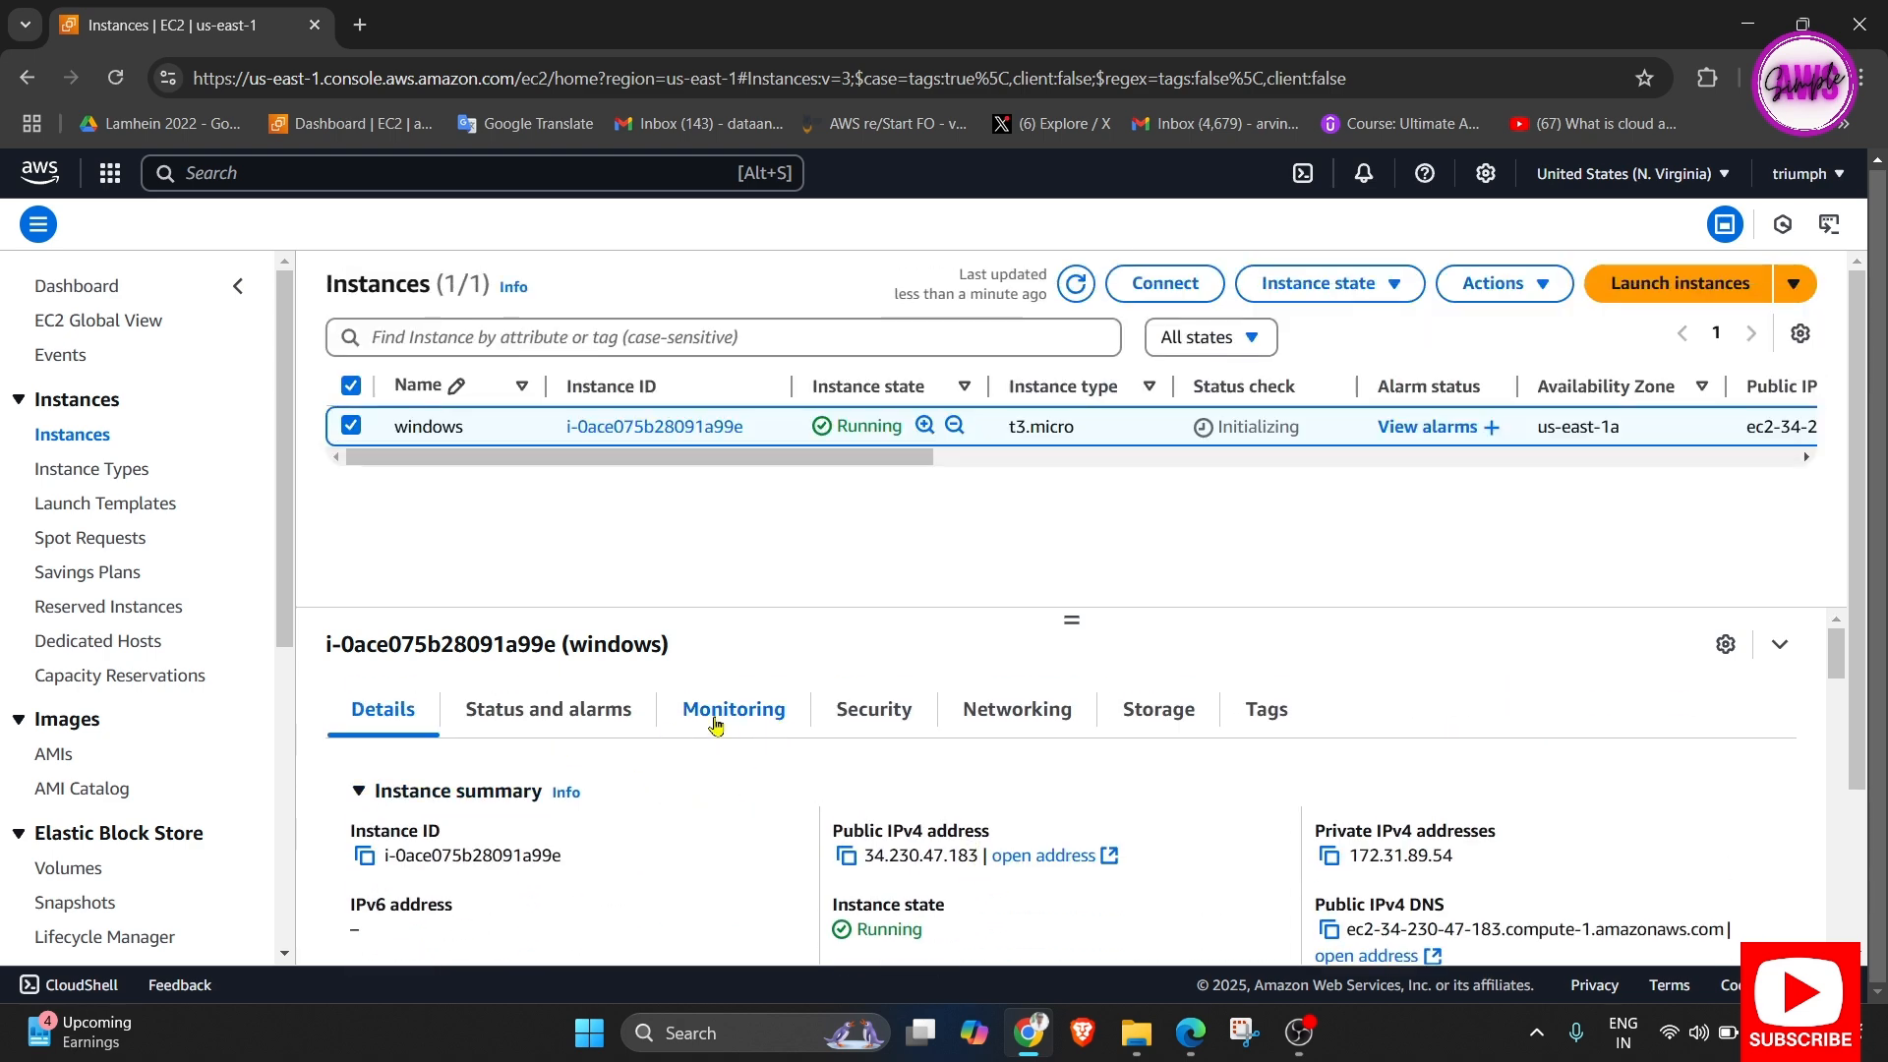
# Review the windows instance's status and alarms, monitoring, security, networking, storage and tags information.
pyautogui.click(574, 727)
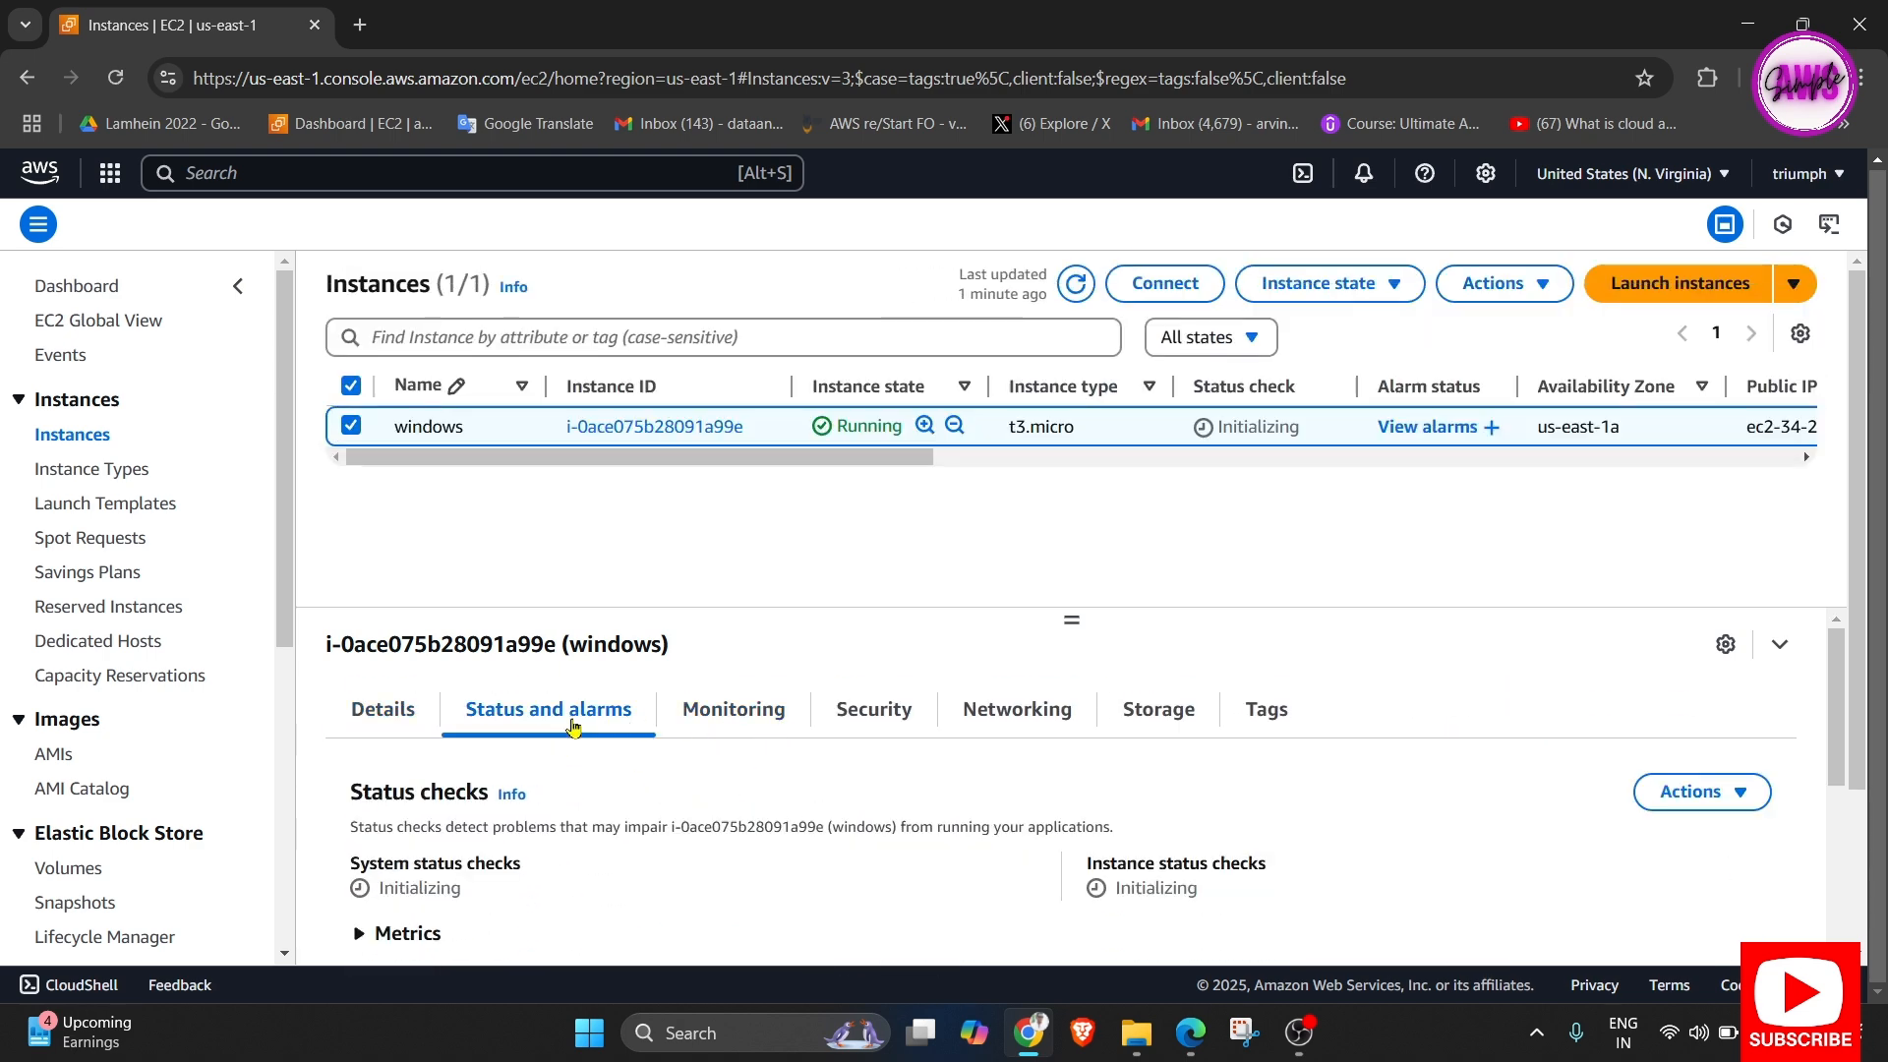
pyautogui.scroll(-1, 843, 784)
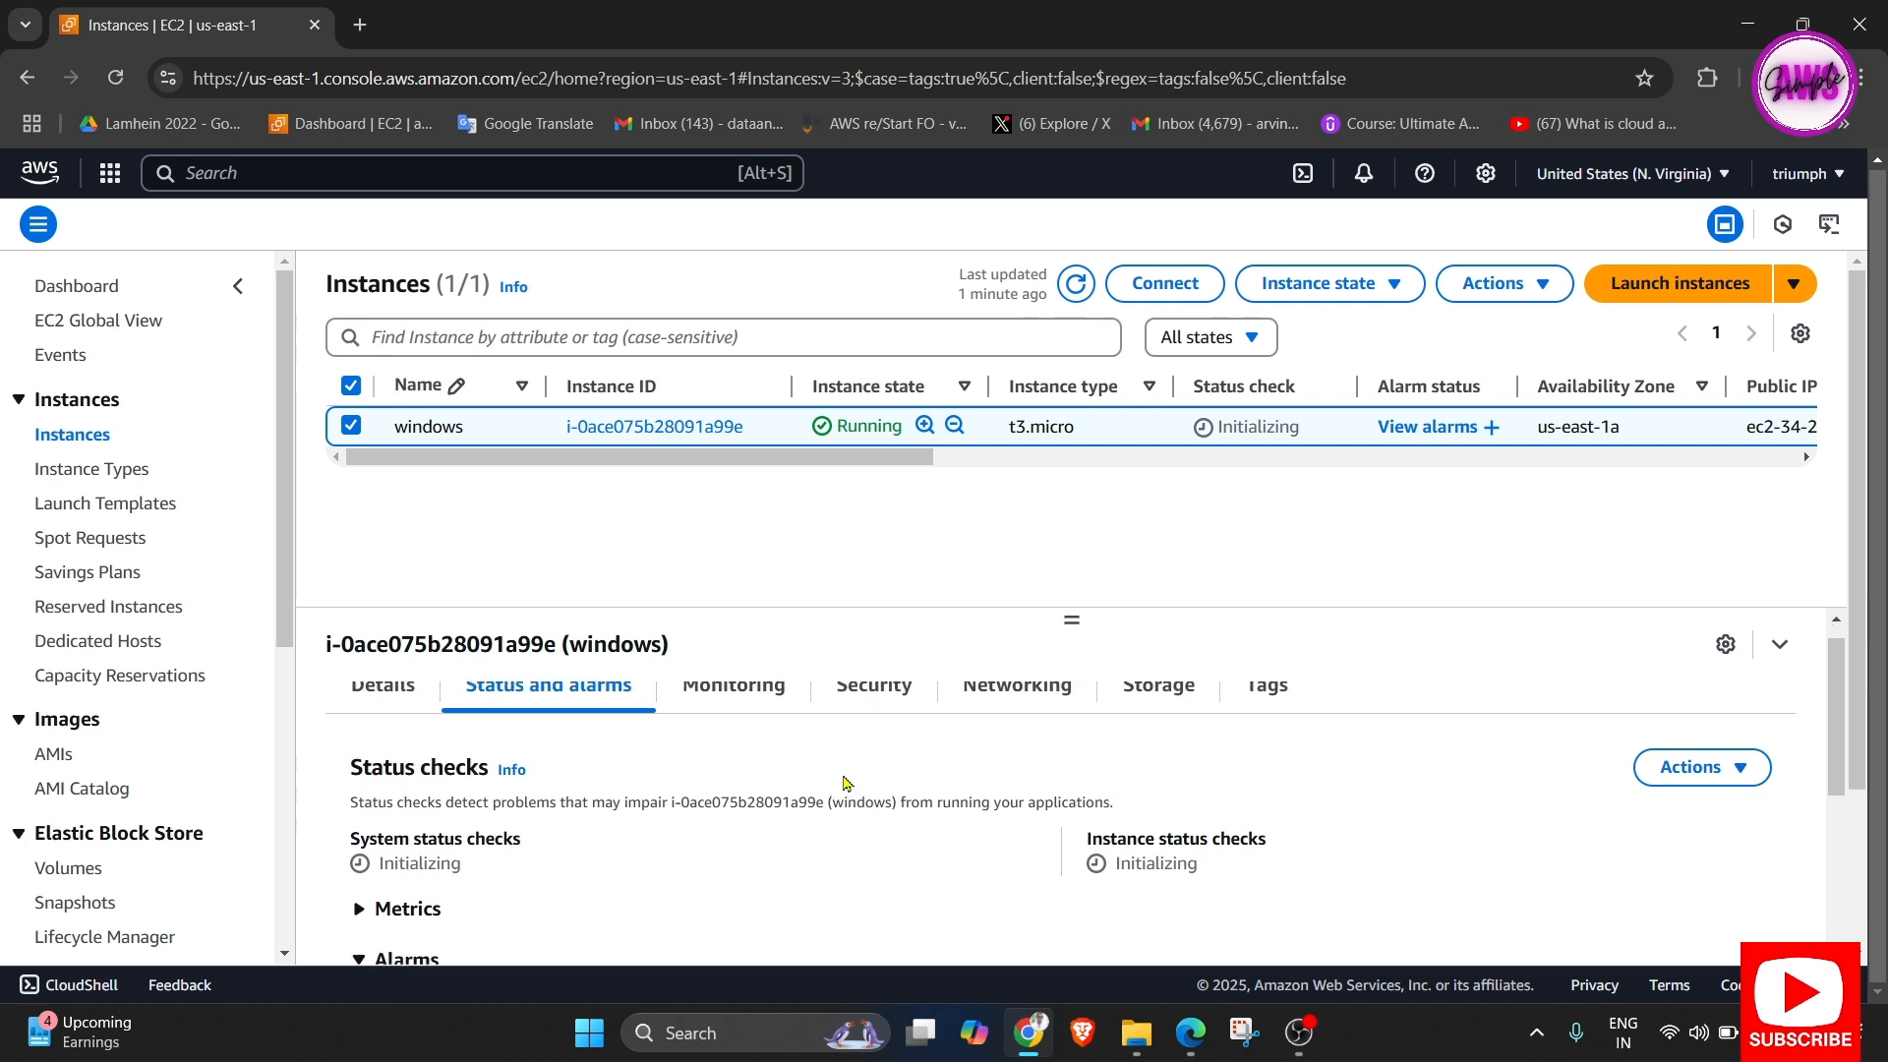
pyautogui.scroll(1, 843, 783)
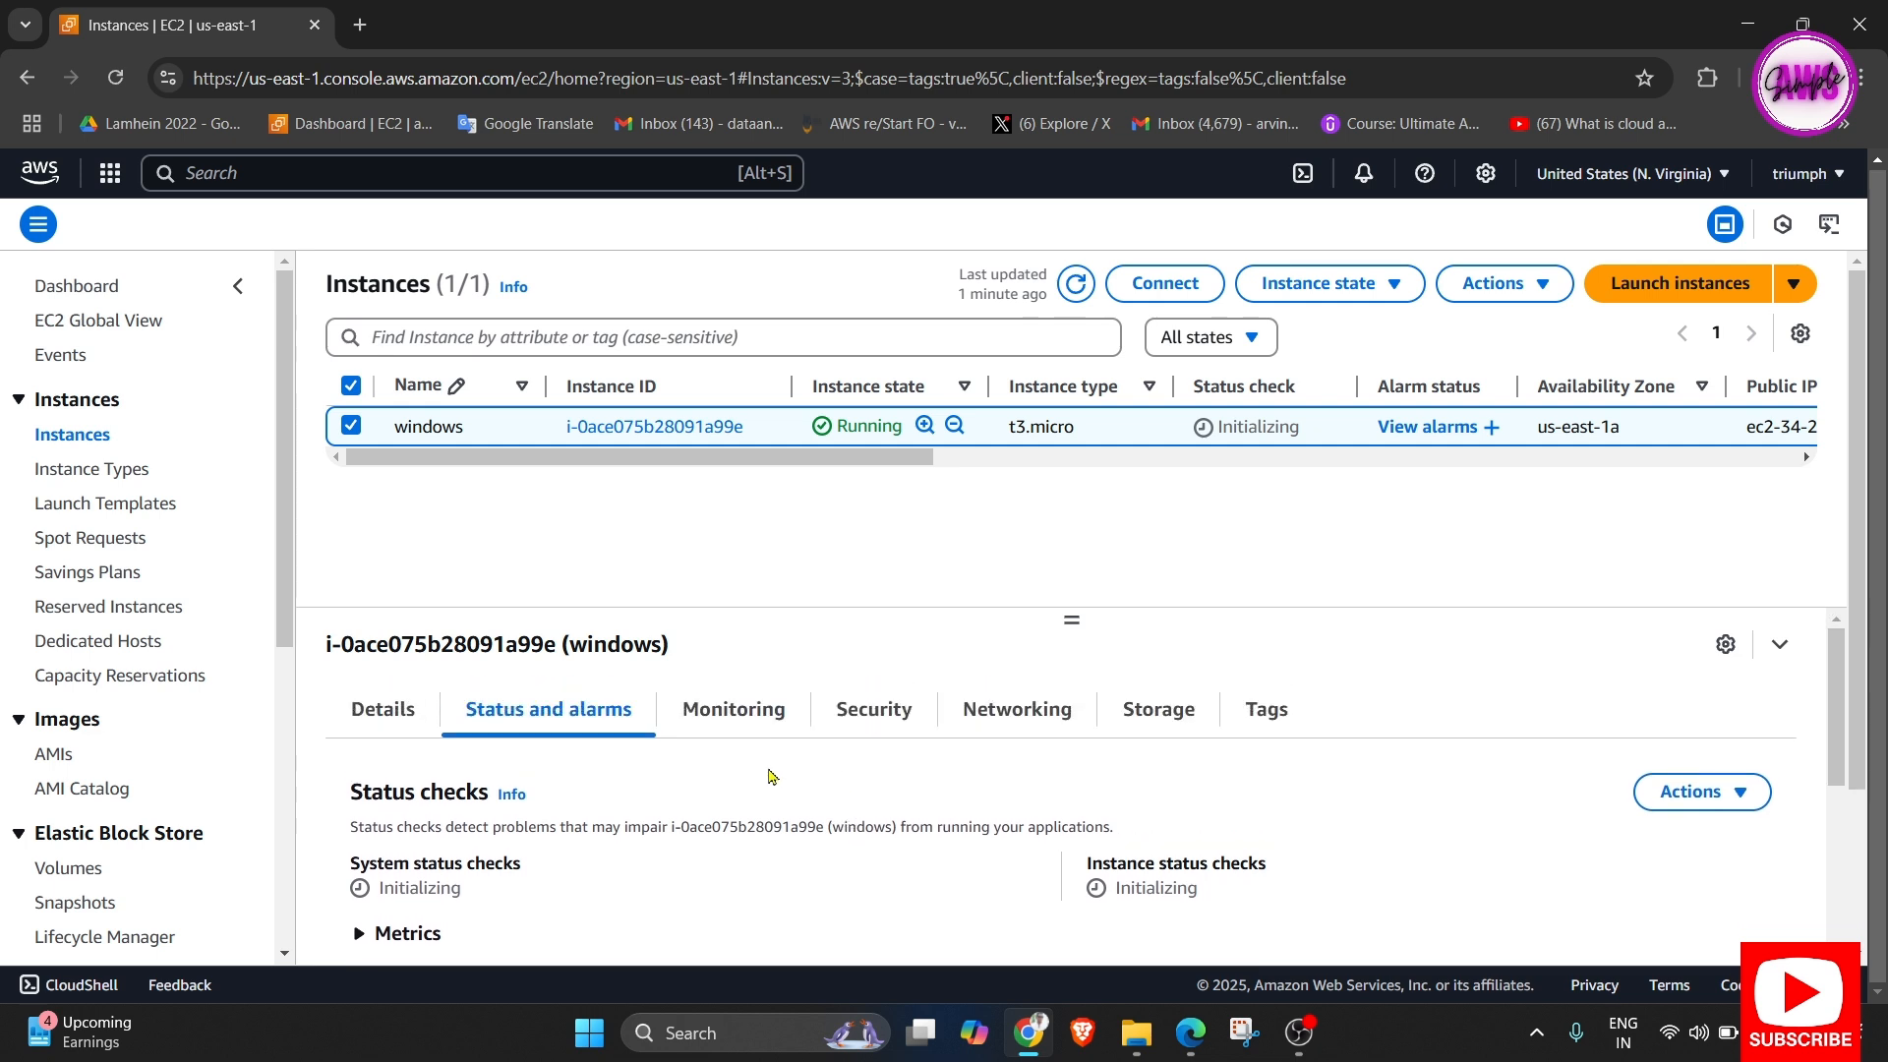
pyautogui.click(731, 721)
pyautogui.scroll(-1, 881, 812)
pyautogui.scroll(1, 881, 809)
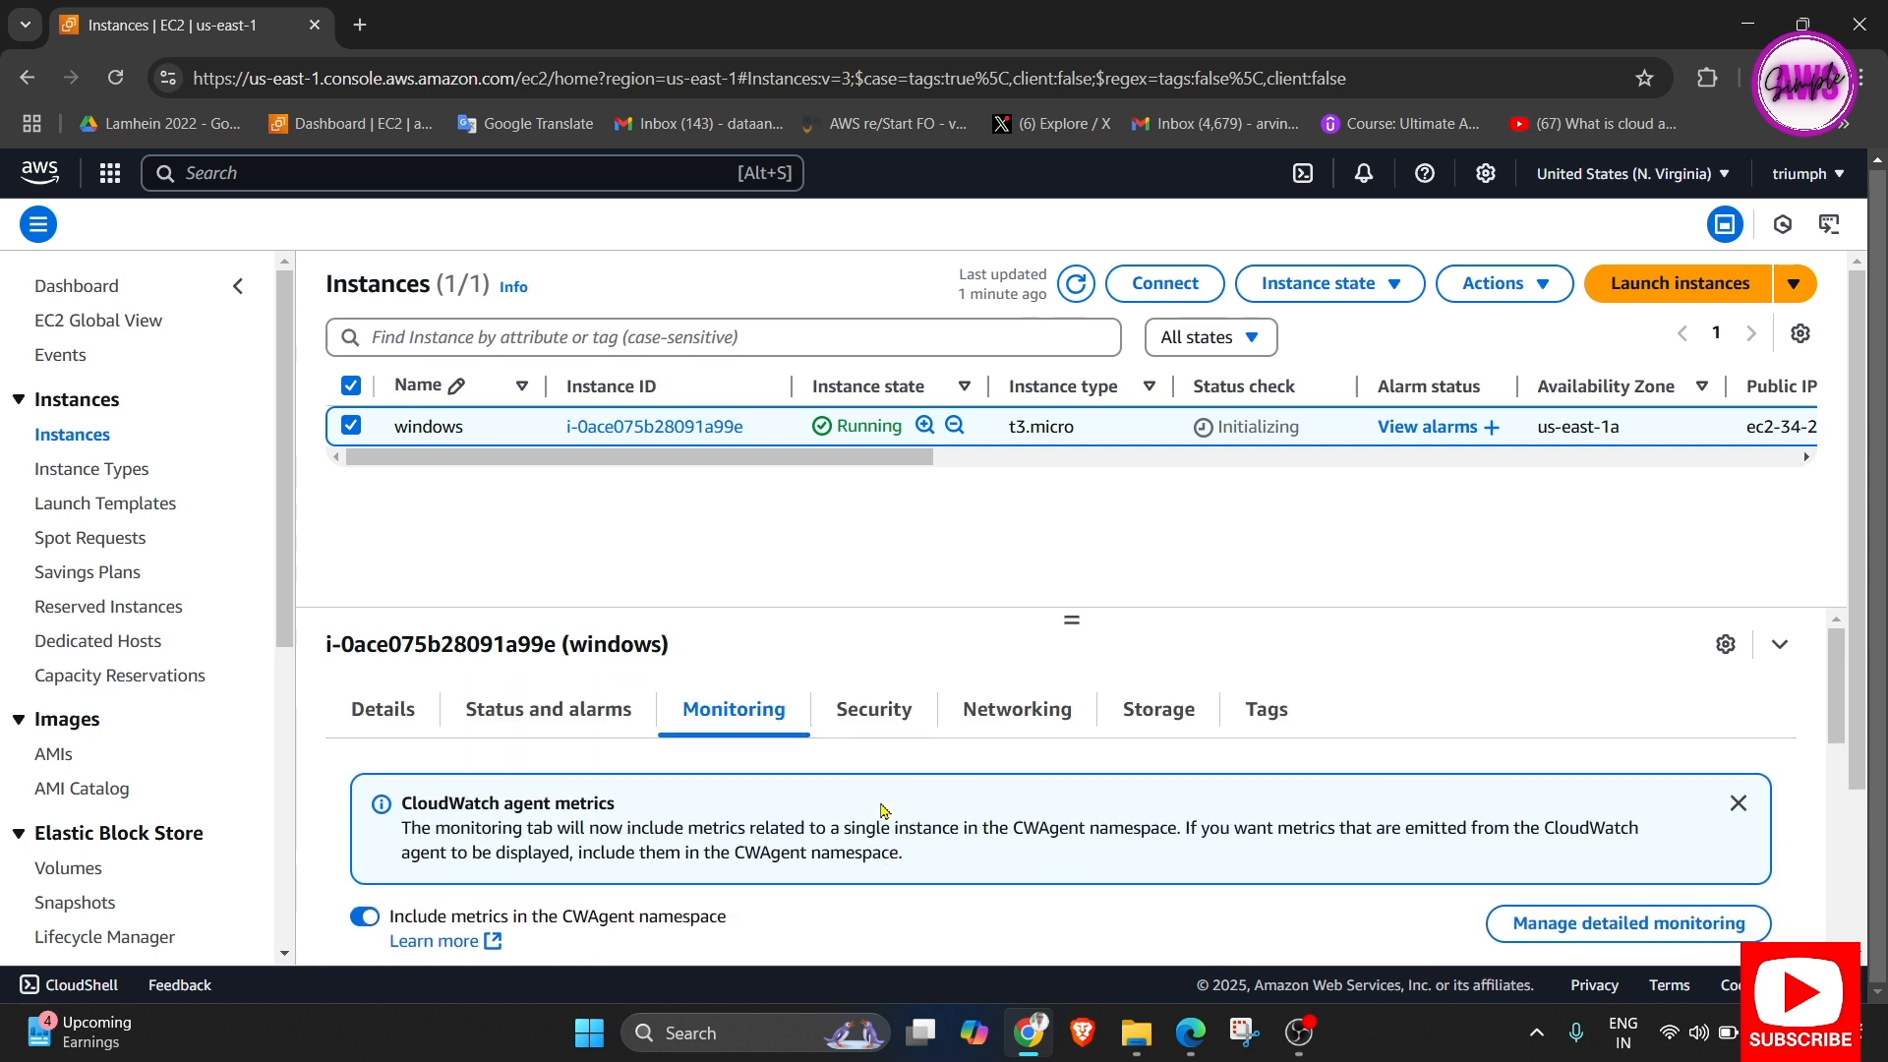
pyautogui.click(848, 726)
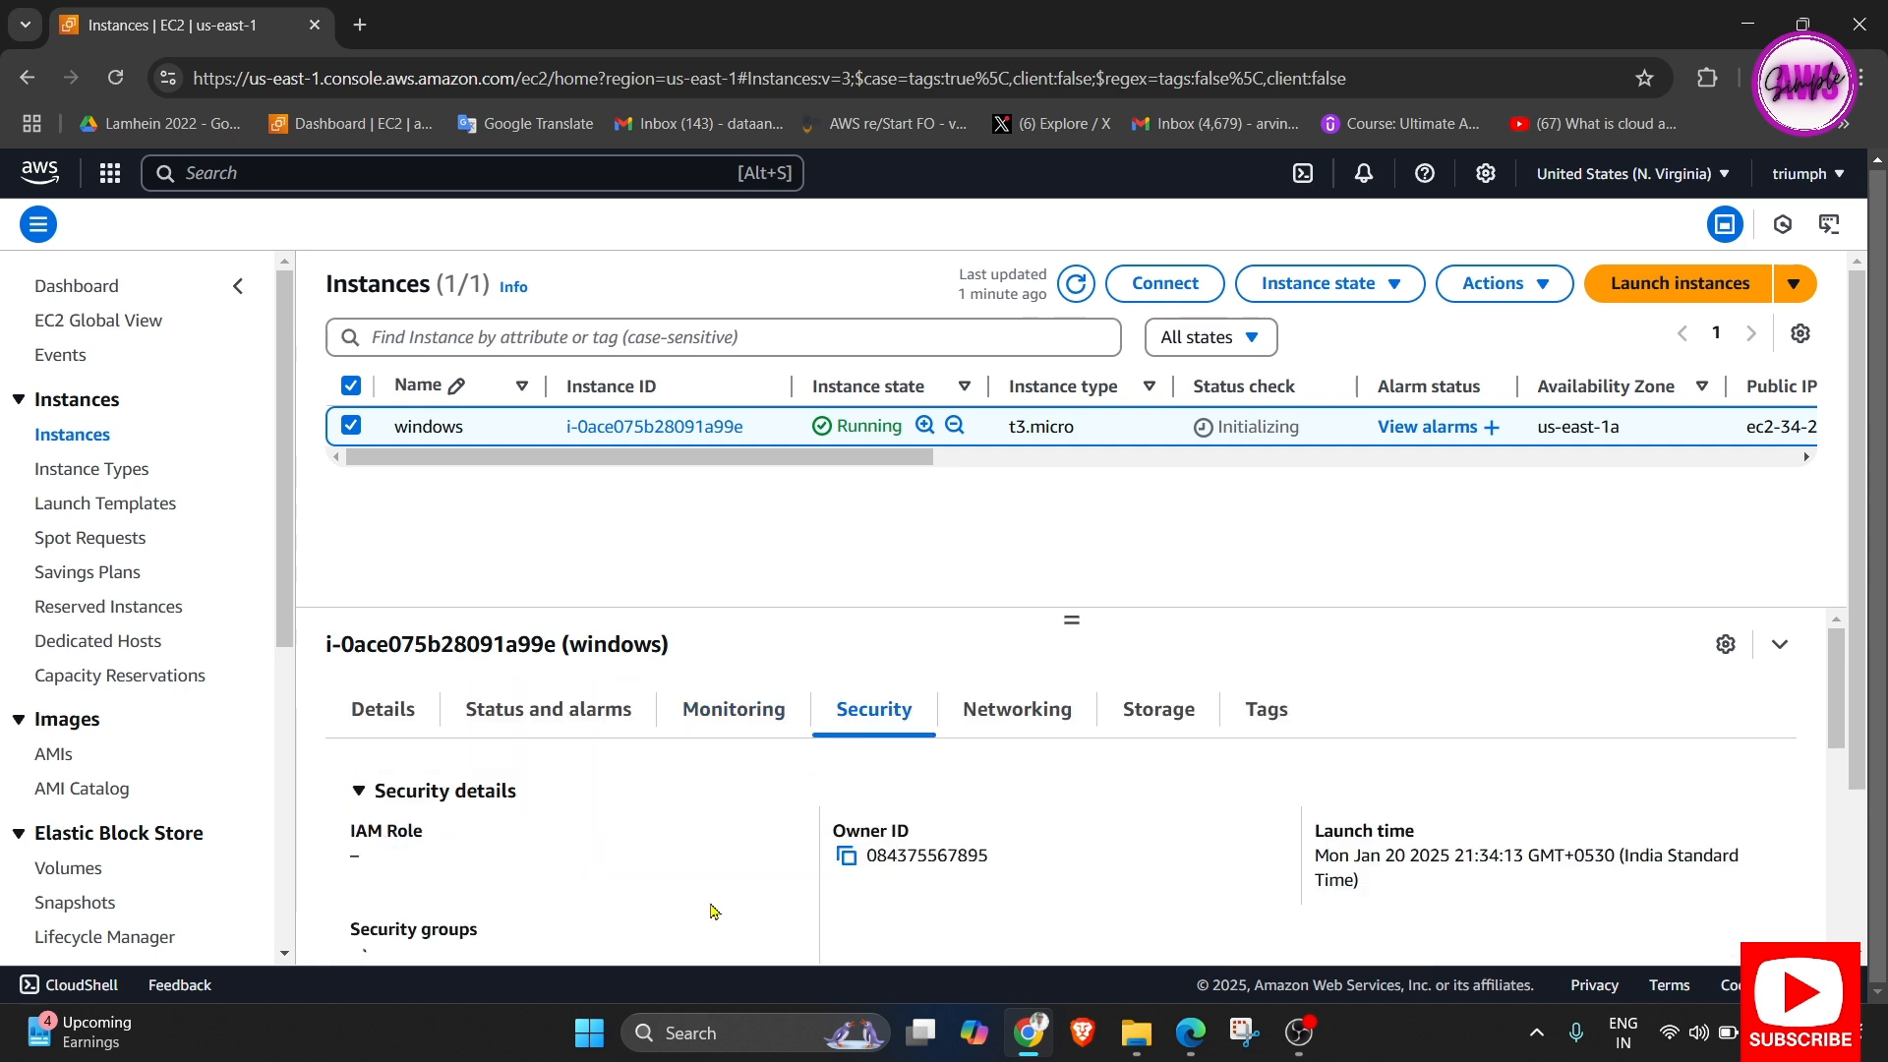
pyautogui.scroll(-2, 711, 909)
pyautogui.scroll(2, 708, 906)
pyautogui.click(1018, 721)
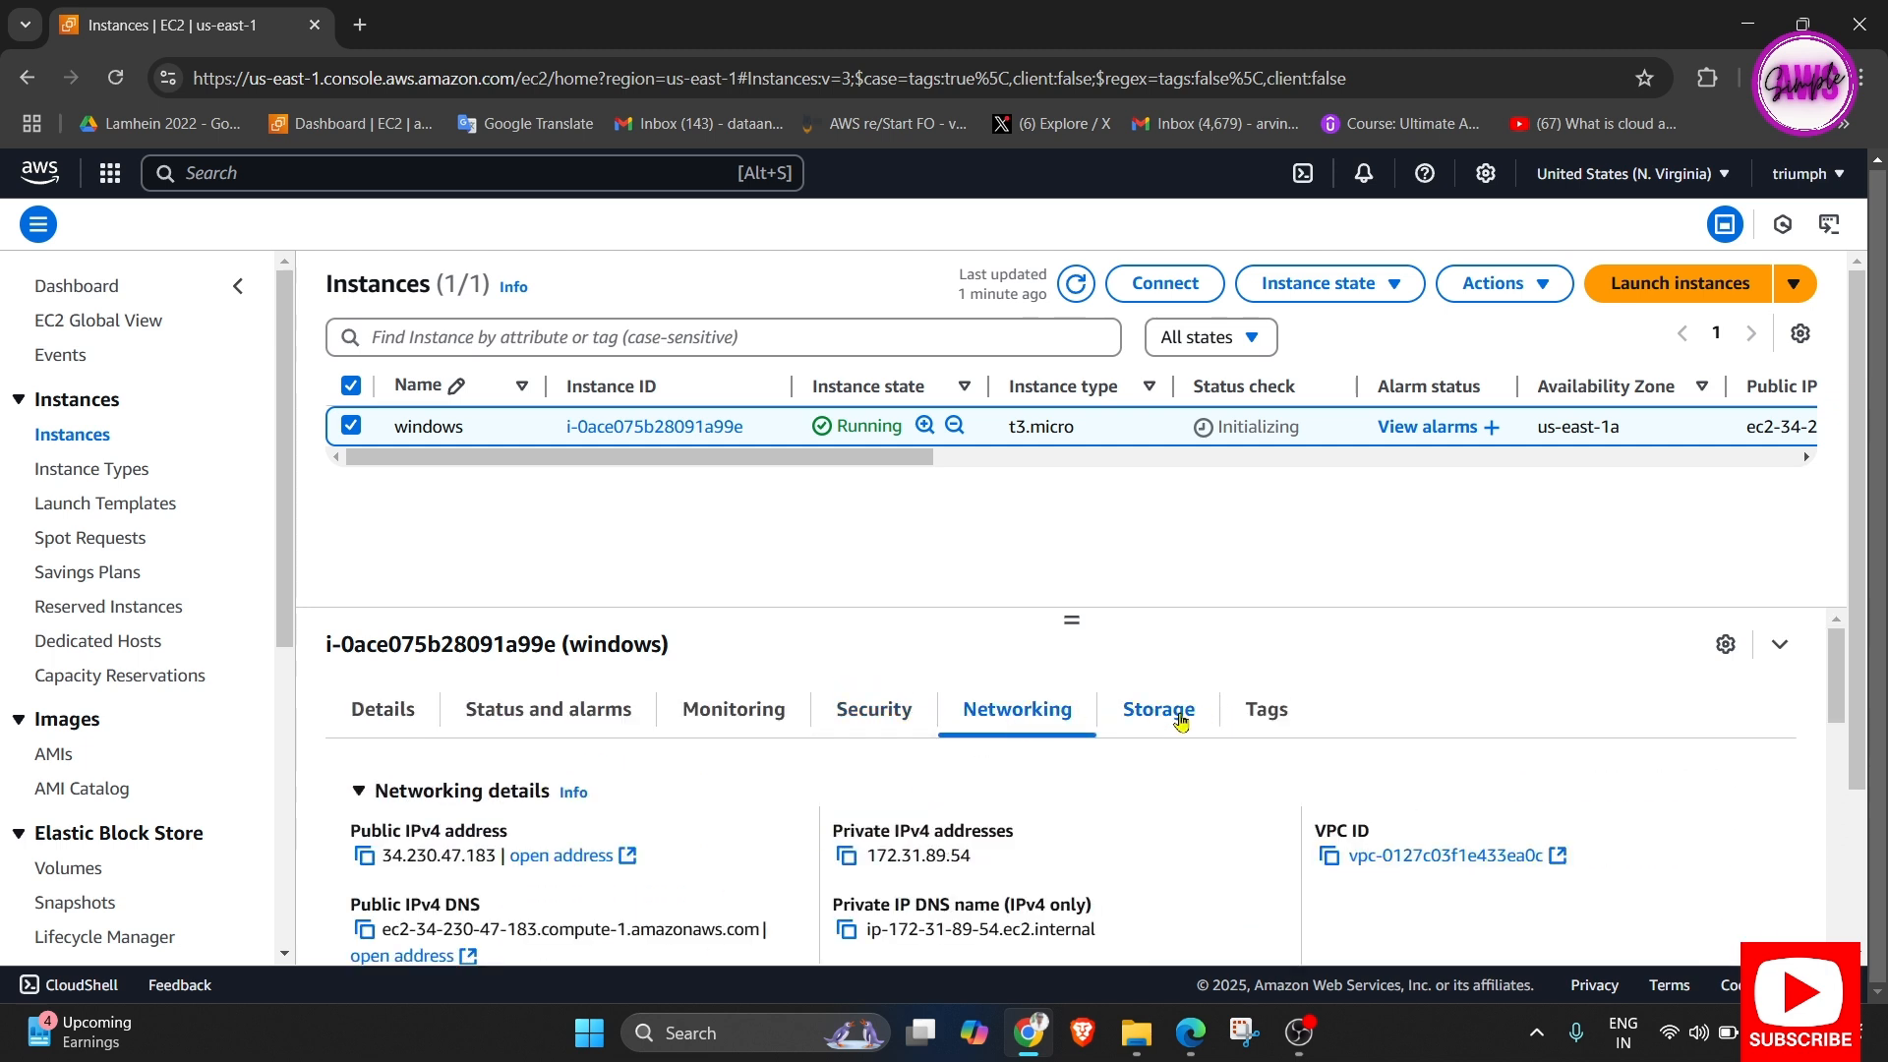
pyautogui.click(1180, 721)
pyautogui.click(1271, 709)
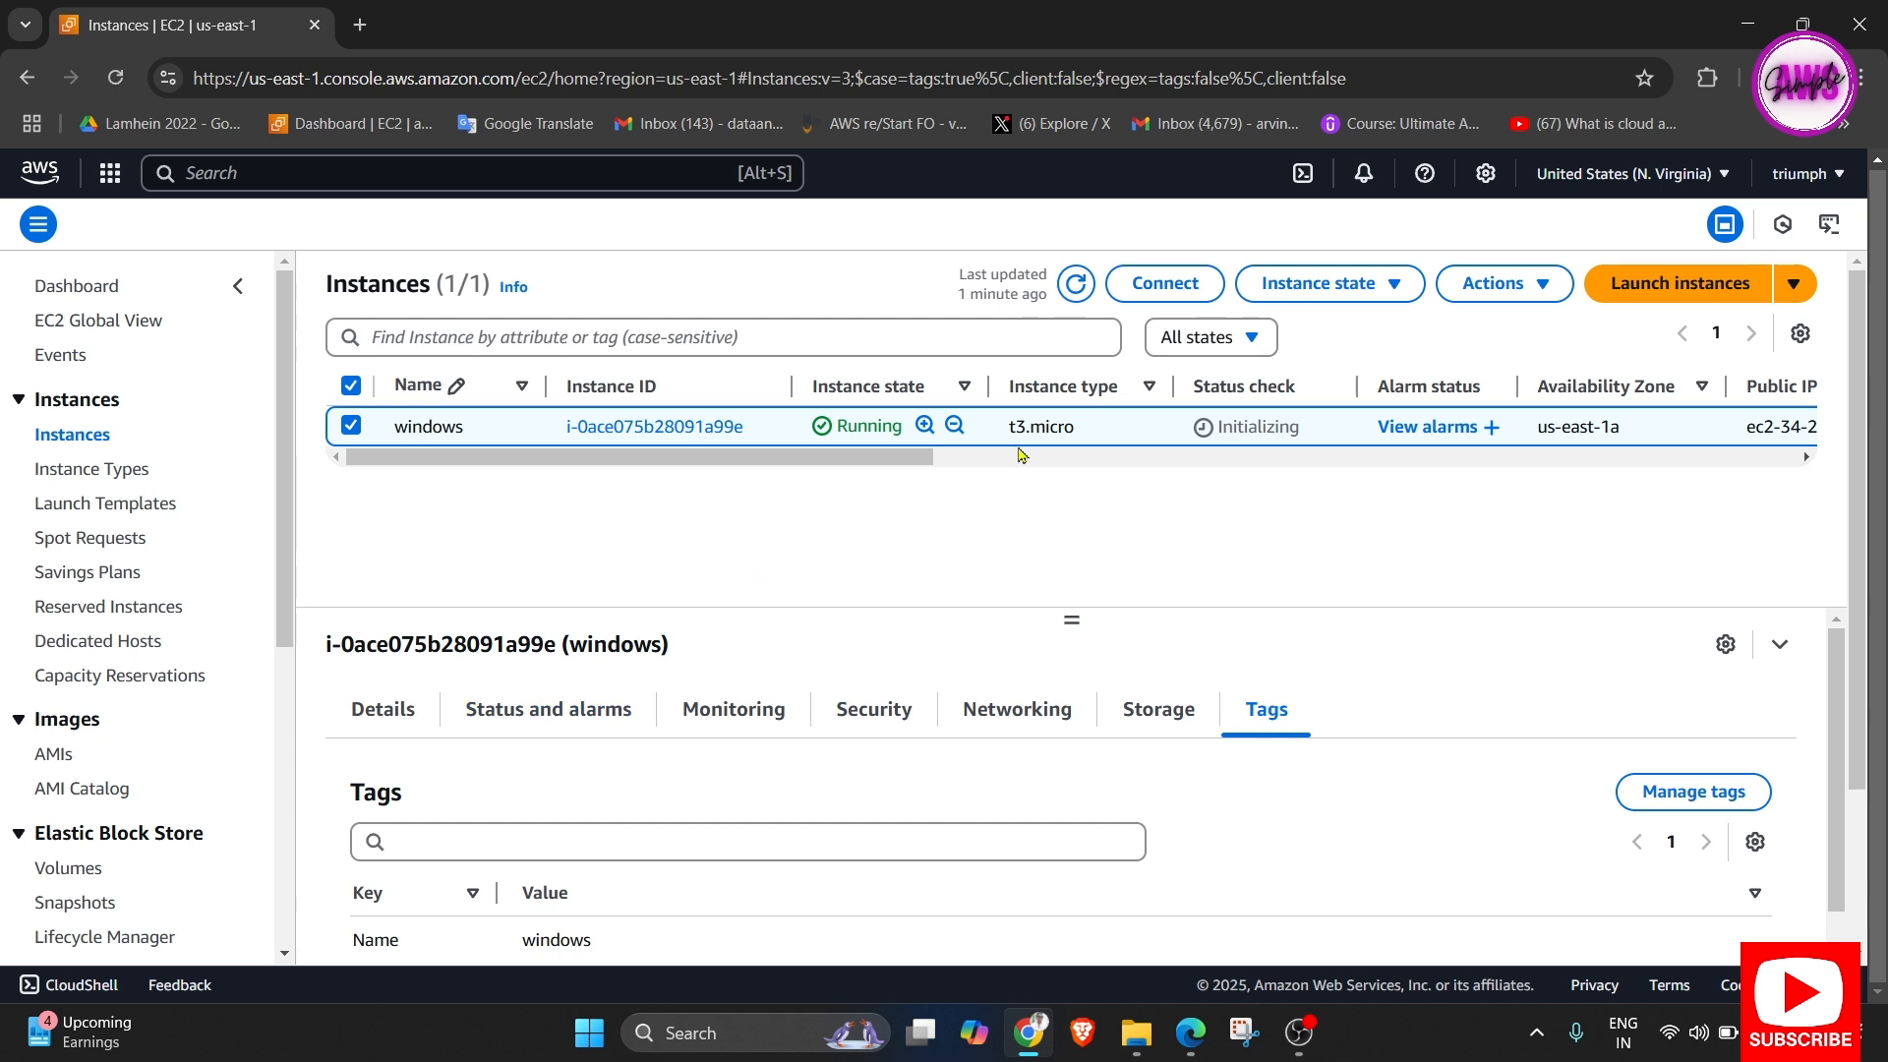
# Refresh the instances list repeatedly until the windows instance's status checks finish, and look over its remaining columns.
pyautogui.click(1078, 286)
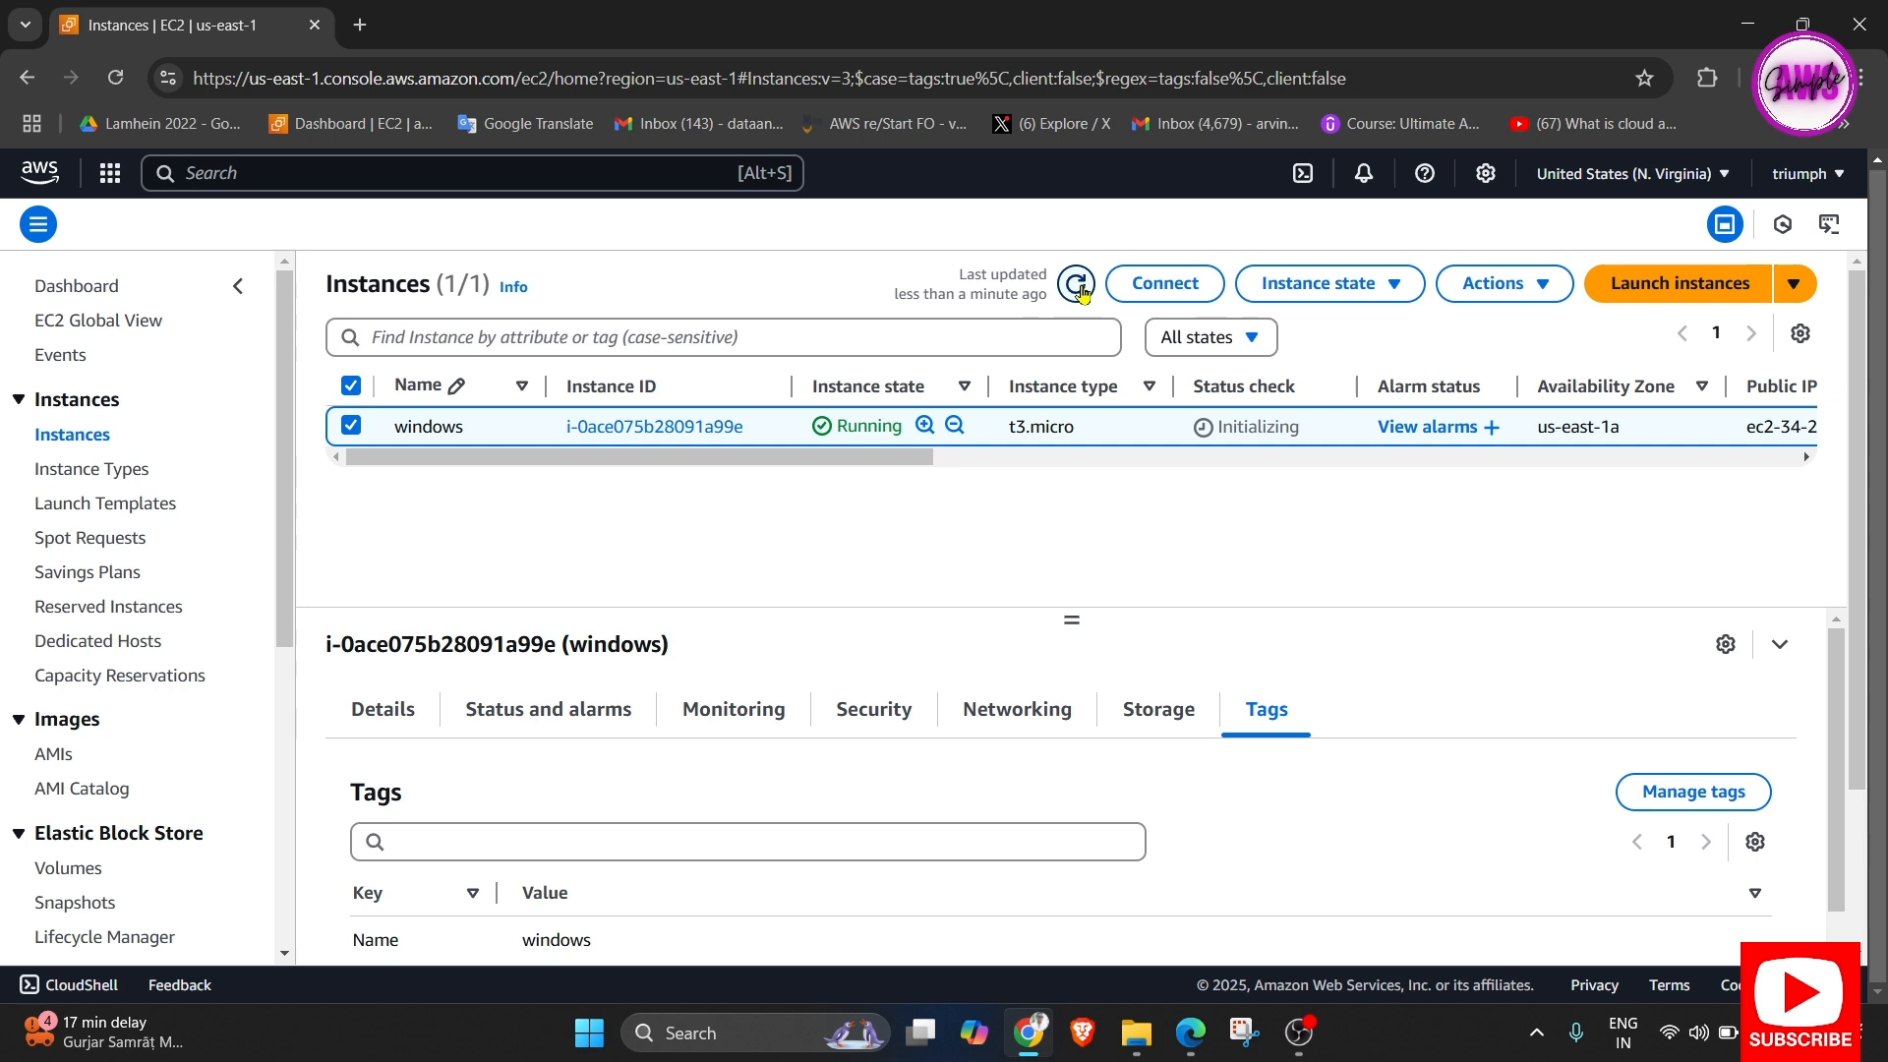
pyautogui.click(1078, 287)
pyautogui.click(1075, 286)
pyautogui.click(1076, 285)
pyautogui.click(1076, 287)
pyautogui.click(1078, 287)
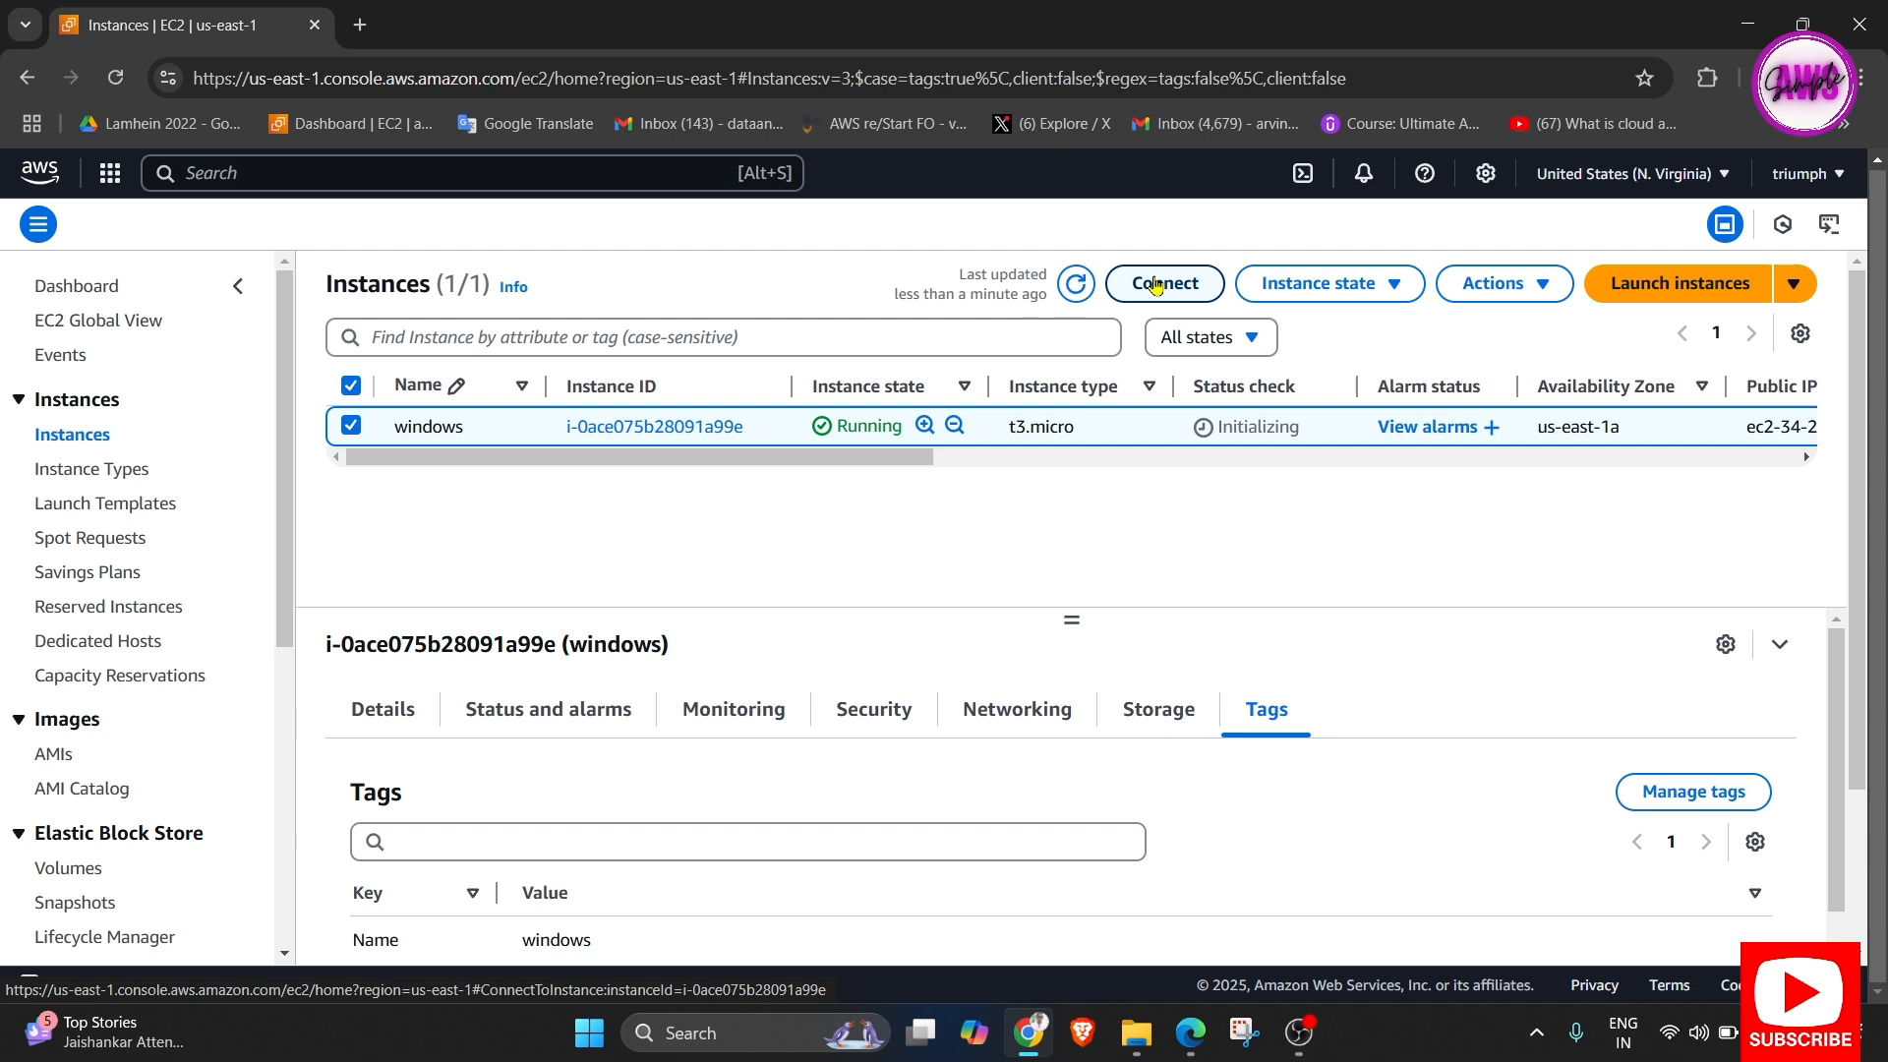
pyautogui.moveTo(886, 466); pyautogui.dragTo(913, 515)
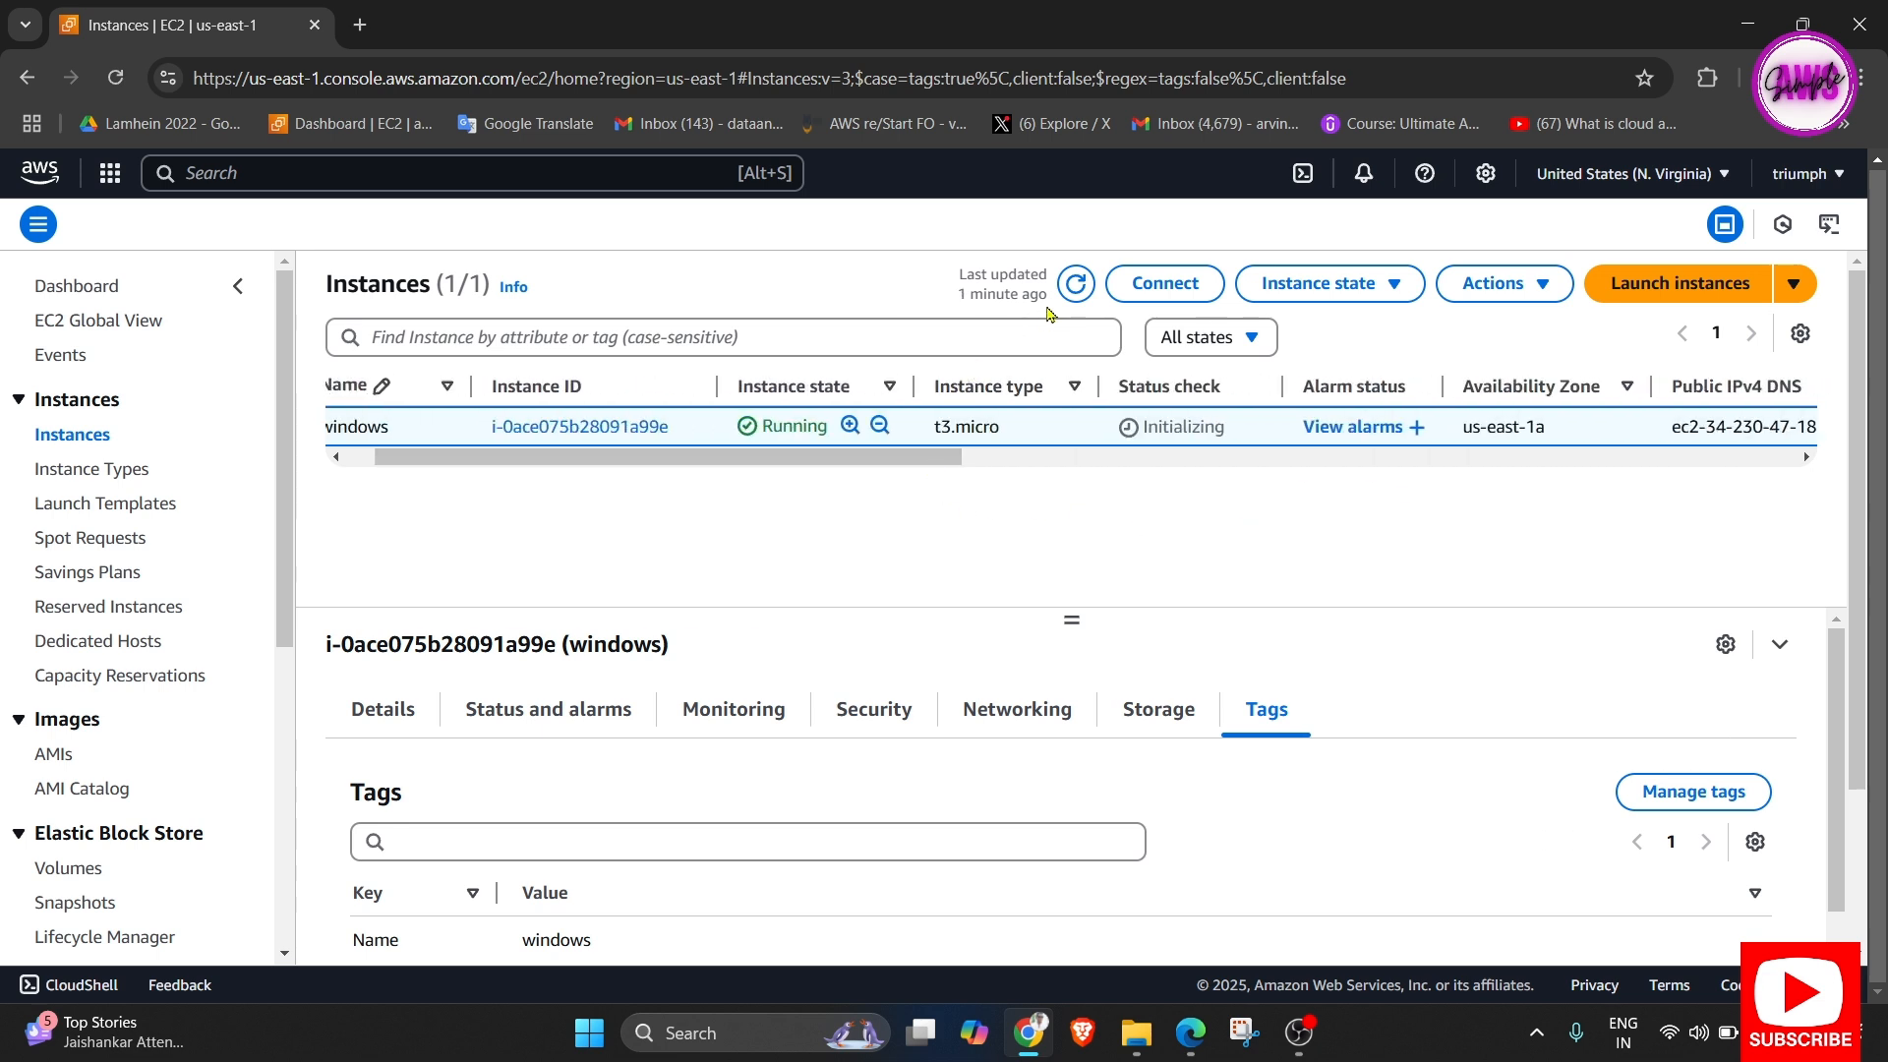
pyautogui.click(1075, 295)
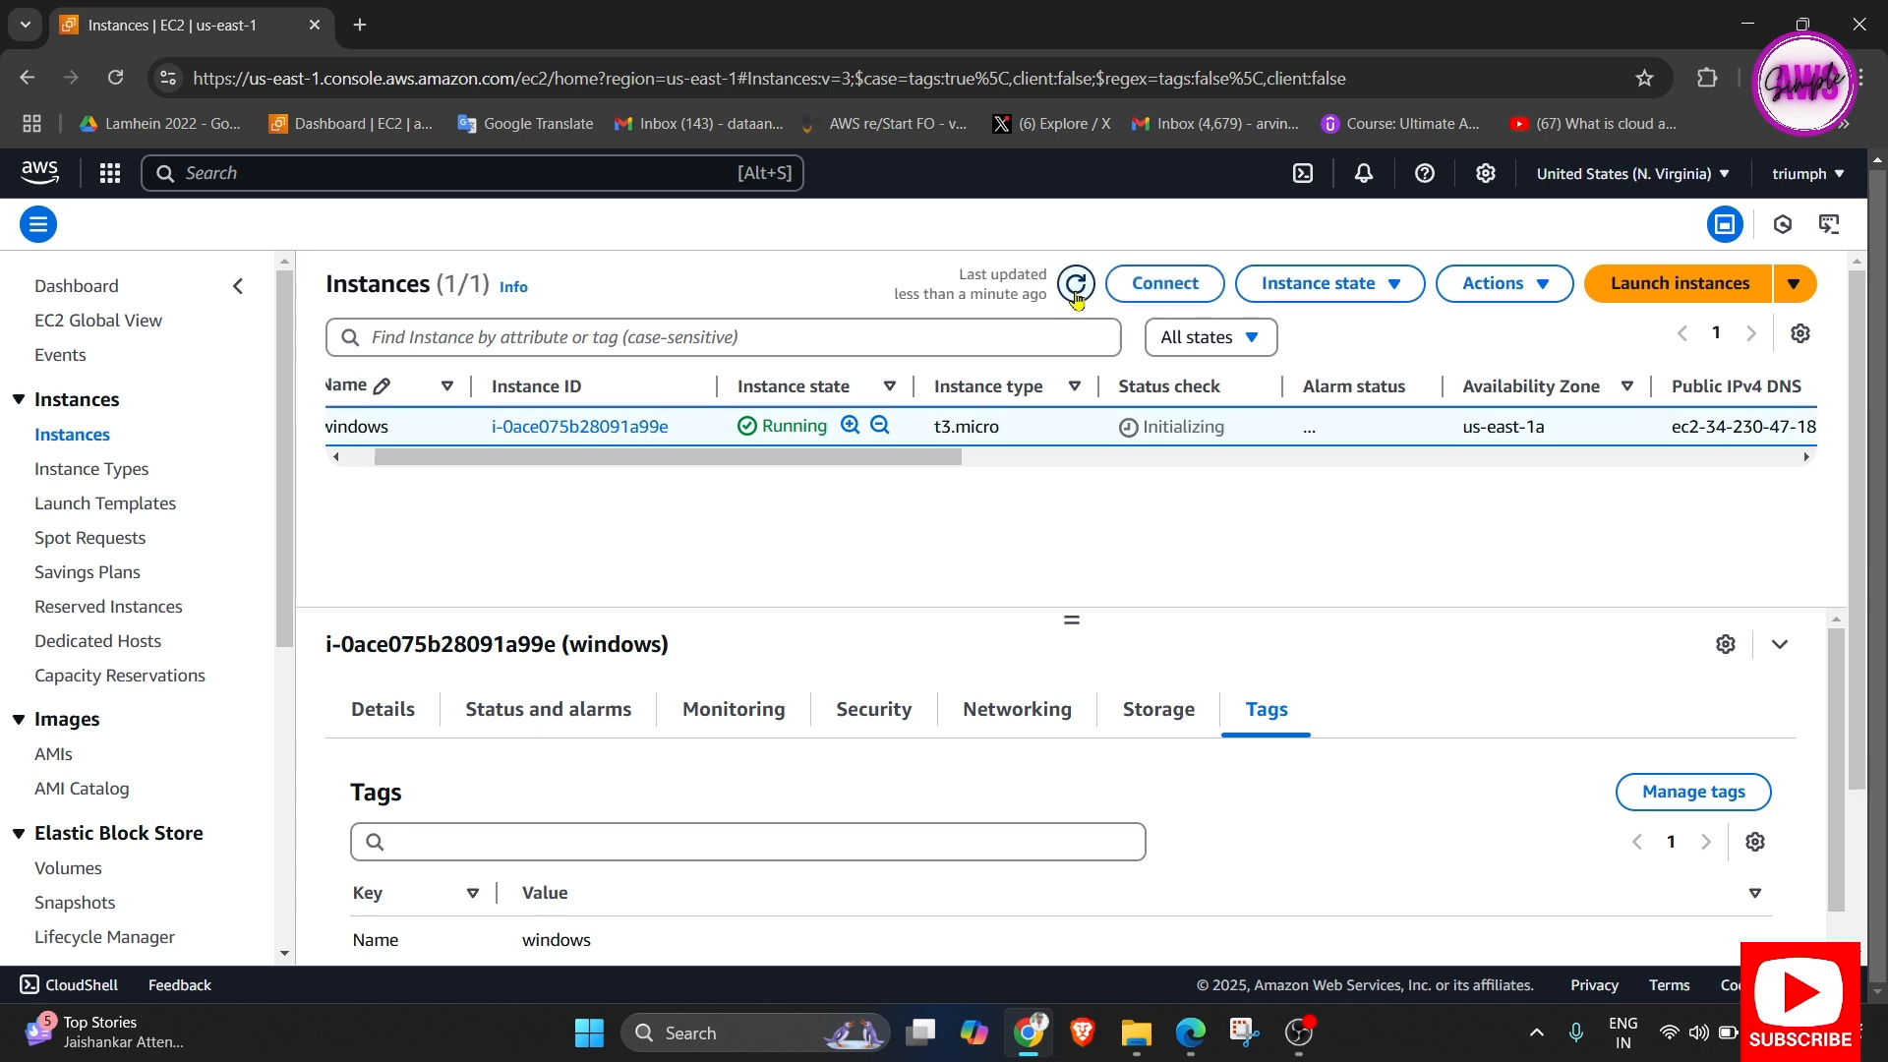
pyautogui.click(1076, 295)
pyautogui.click(1076, 295)
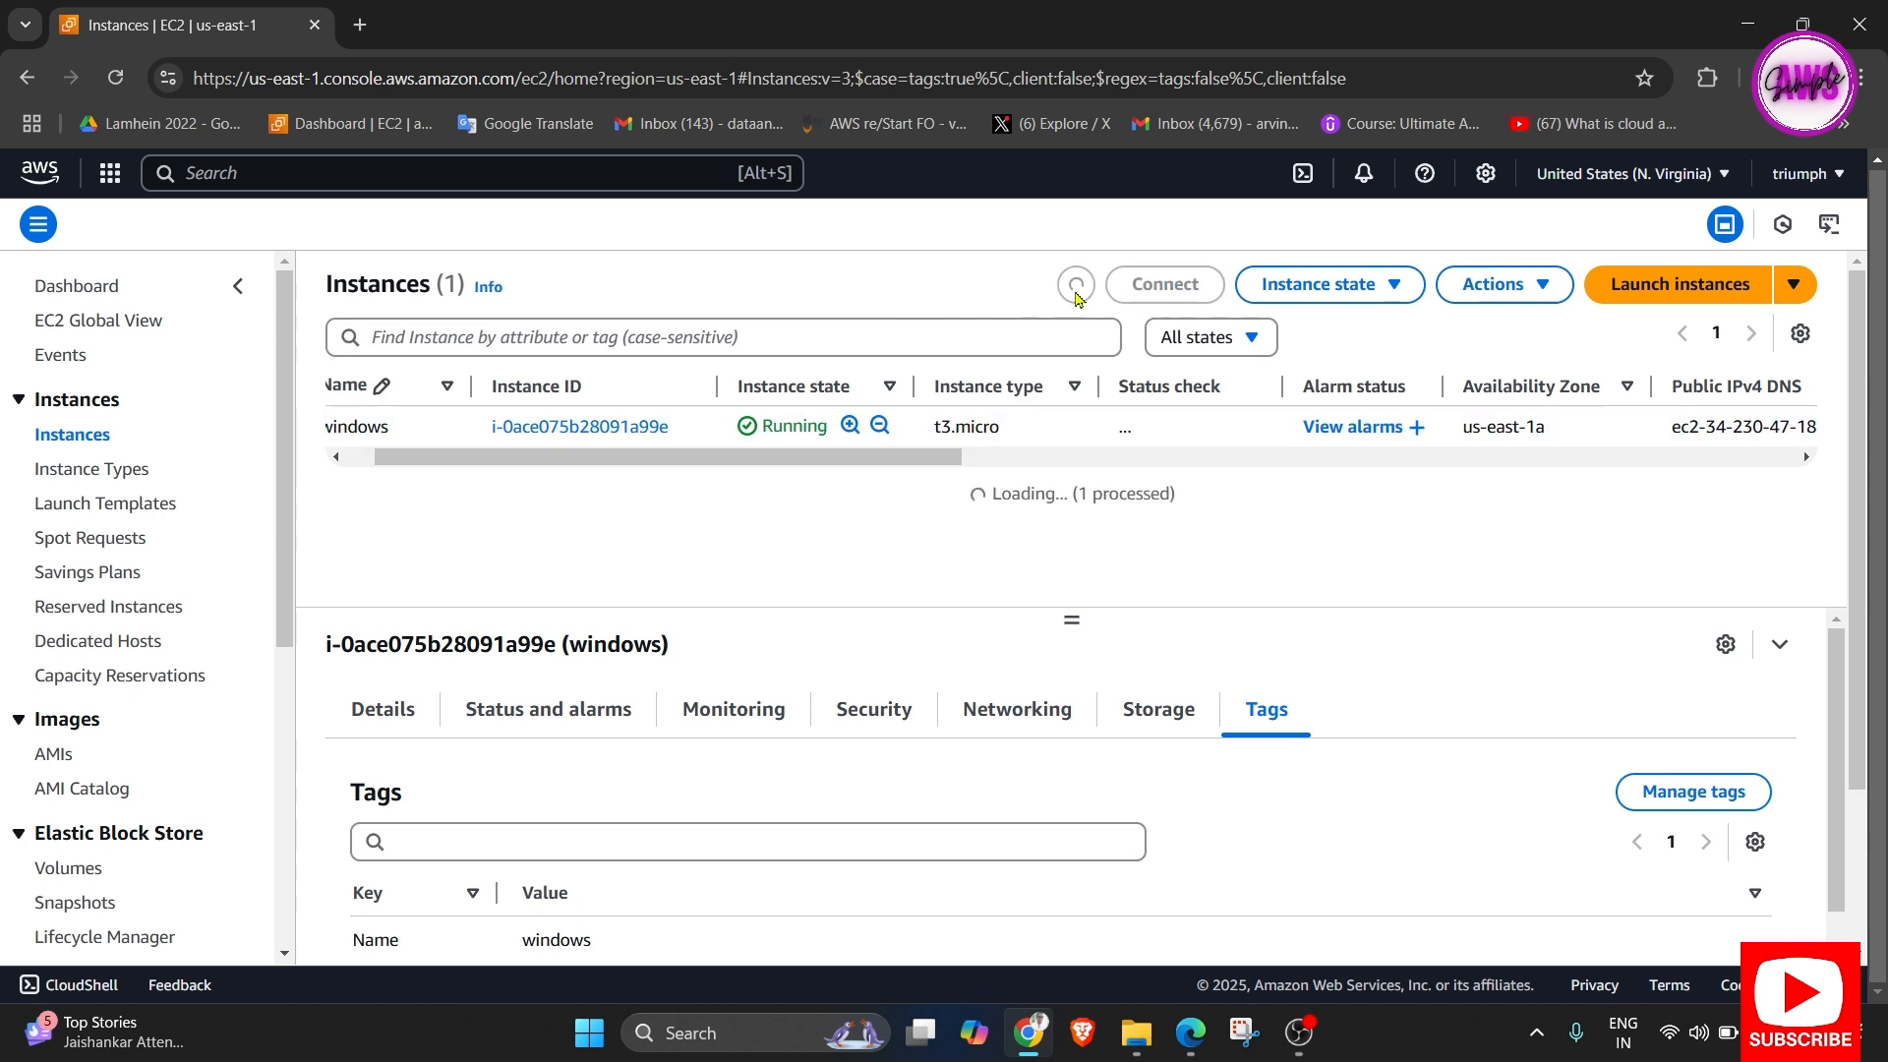
pyautogui.click(1076, 295)
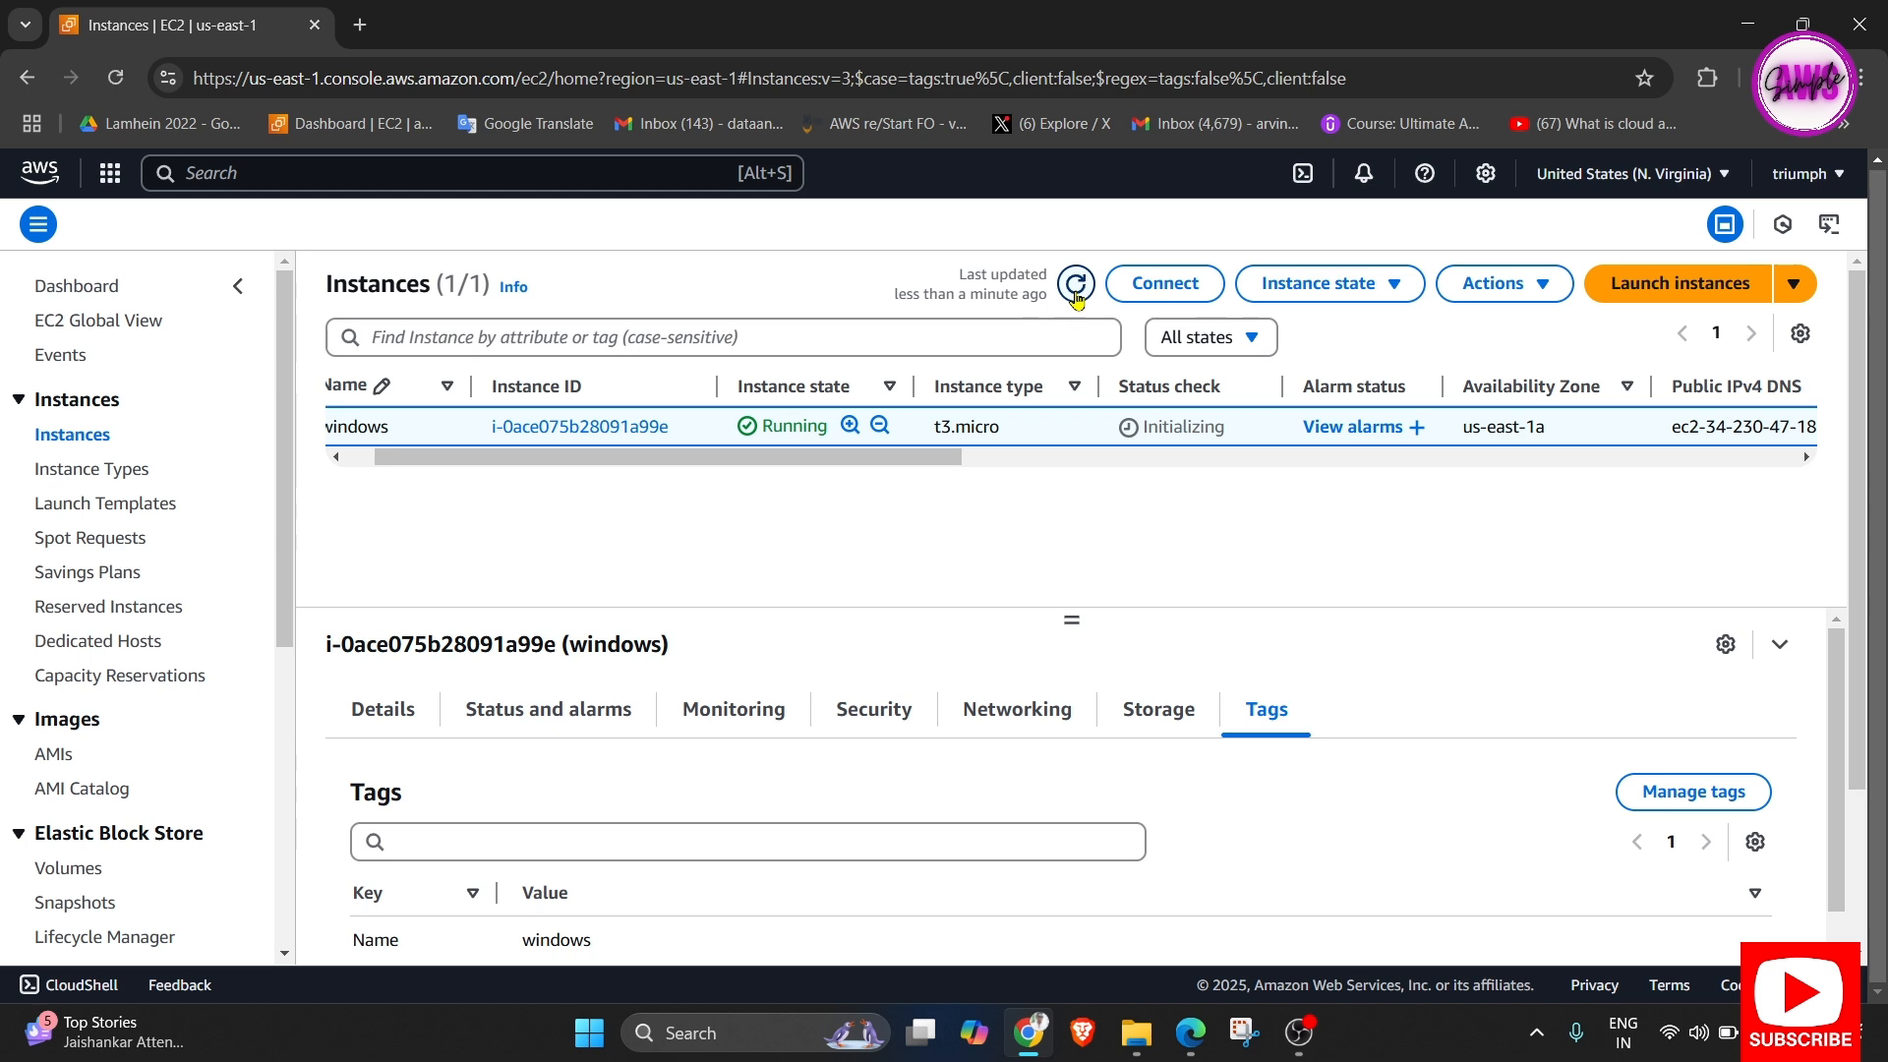
pyautogui.click(1077, 295)
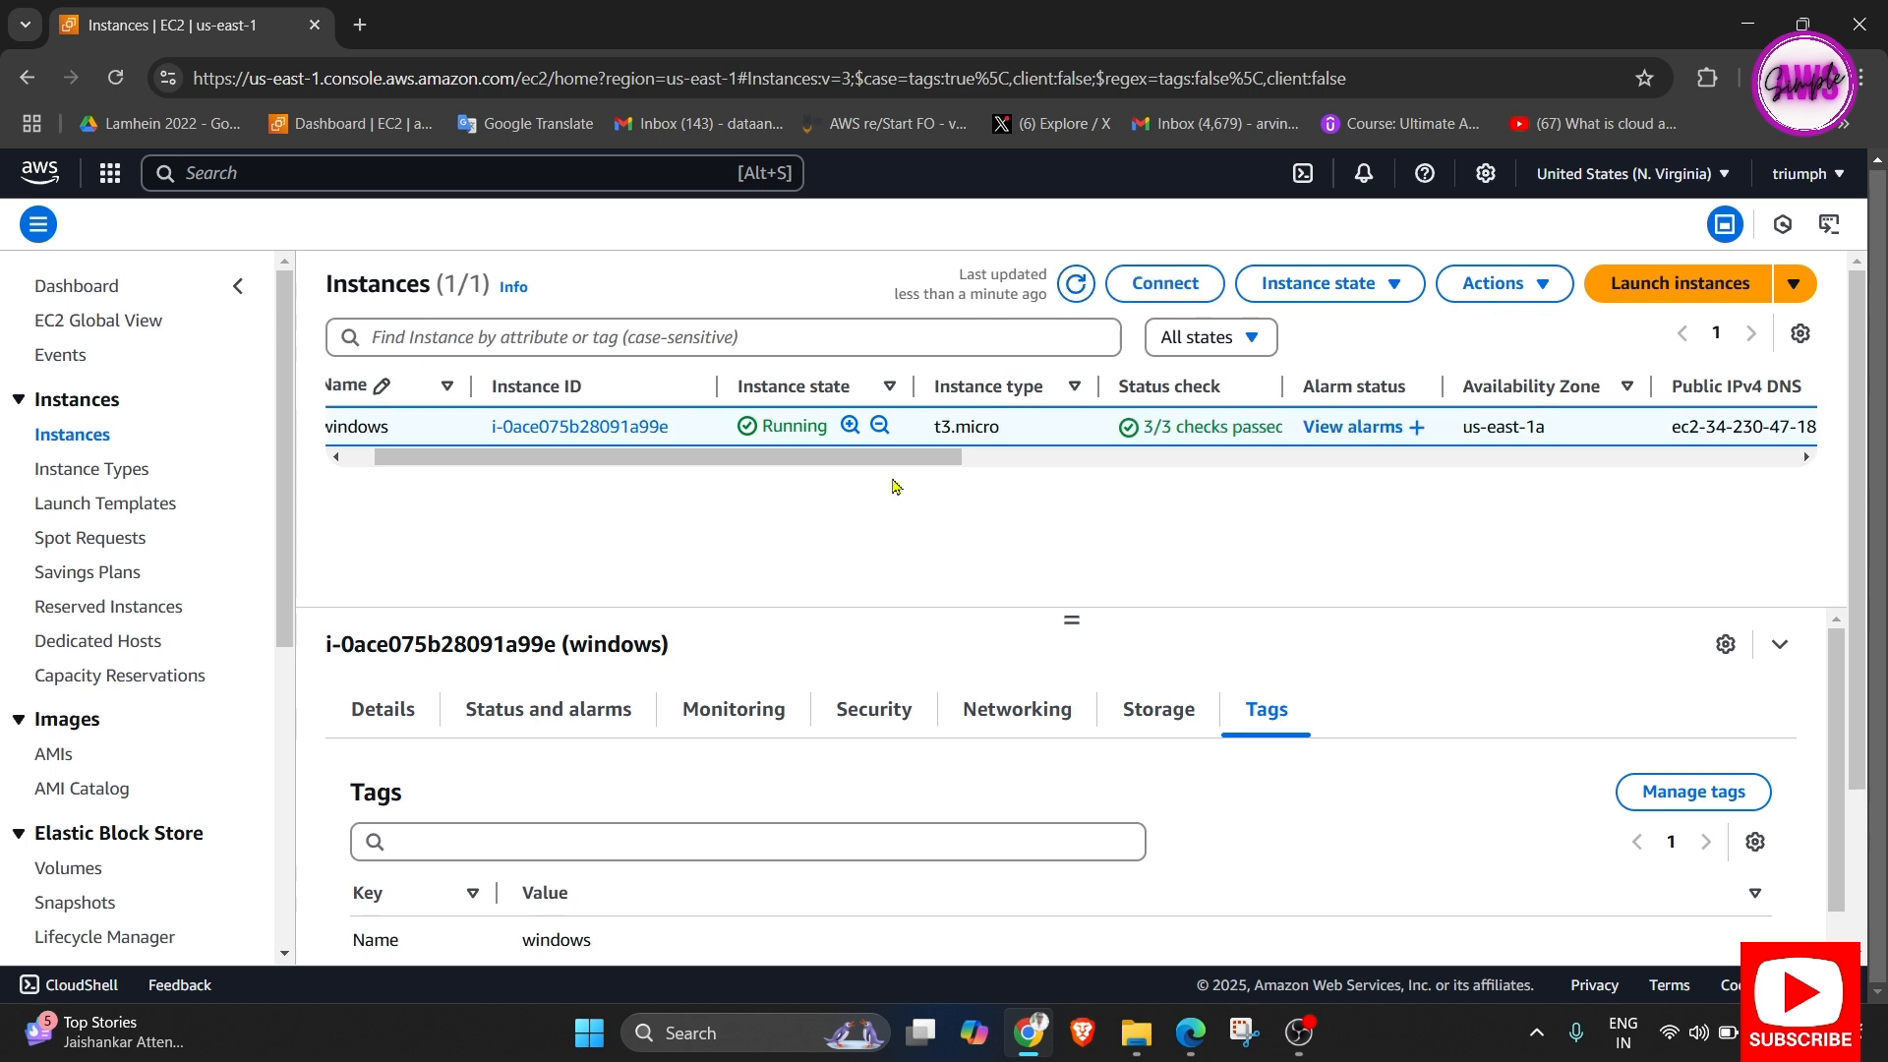
pyautogui.moveTo(922, 464); pyautogui.dragTo(1016, 450)
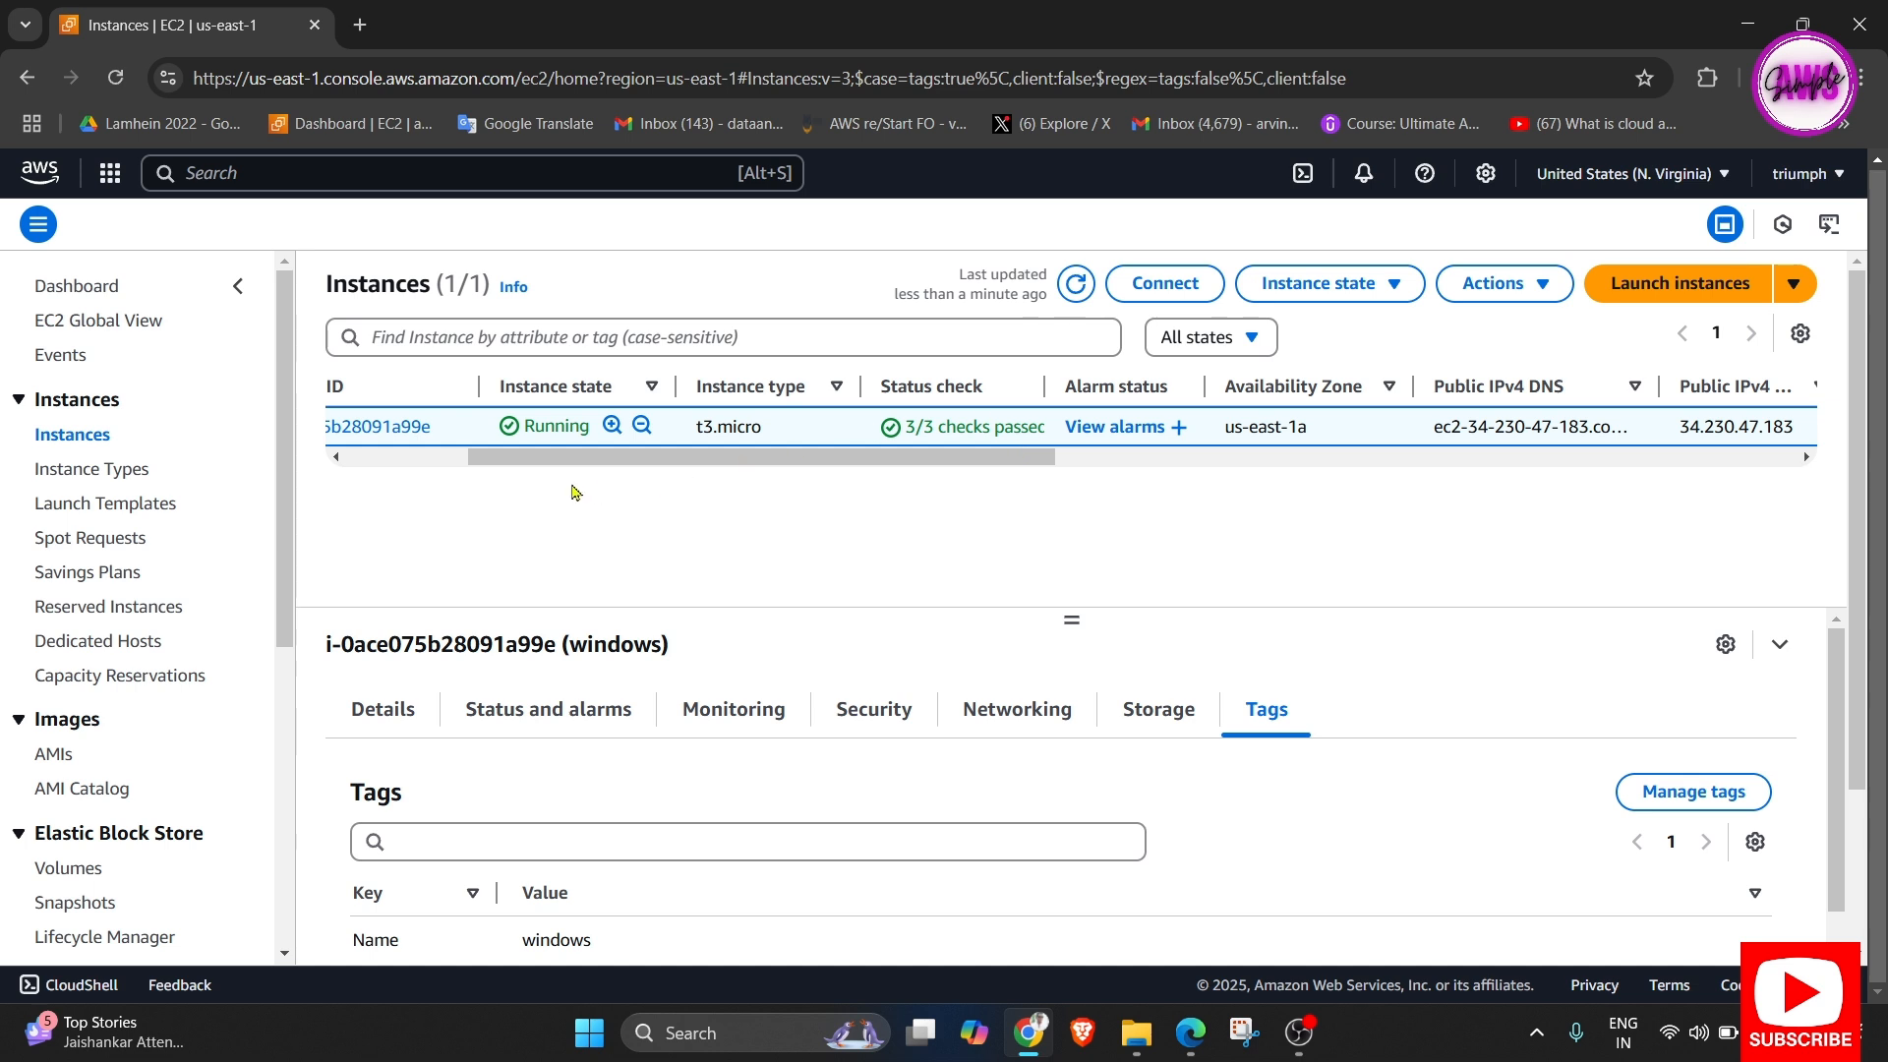
pyautogui.moveTo(701, 464); pyautogui.dragTo(525, 436)
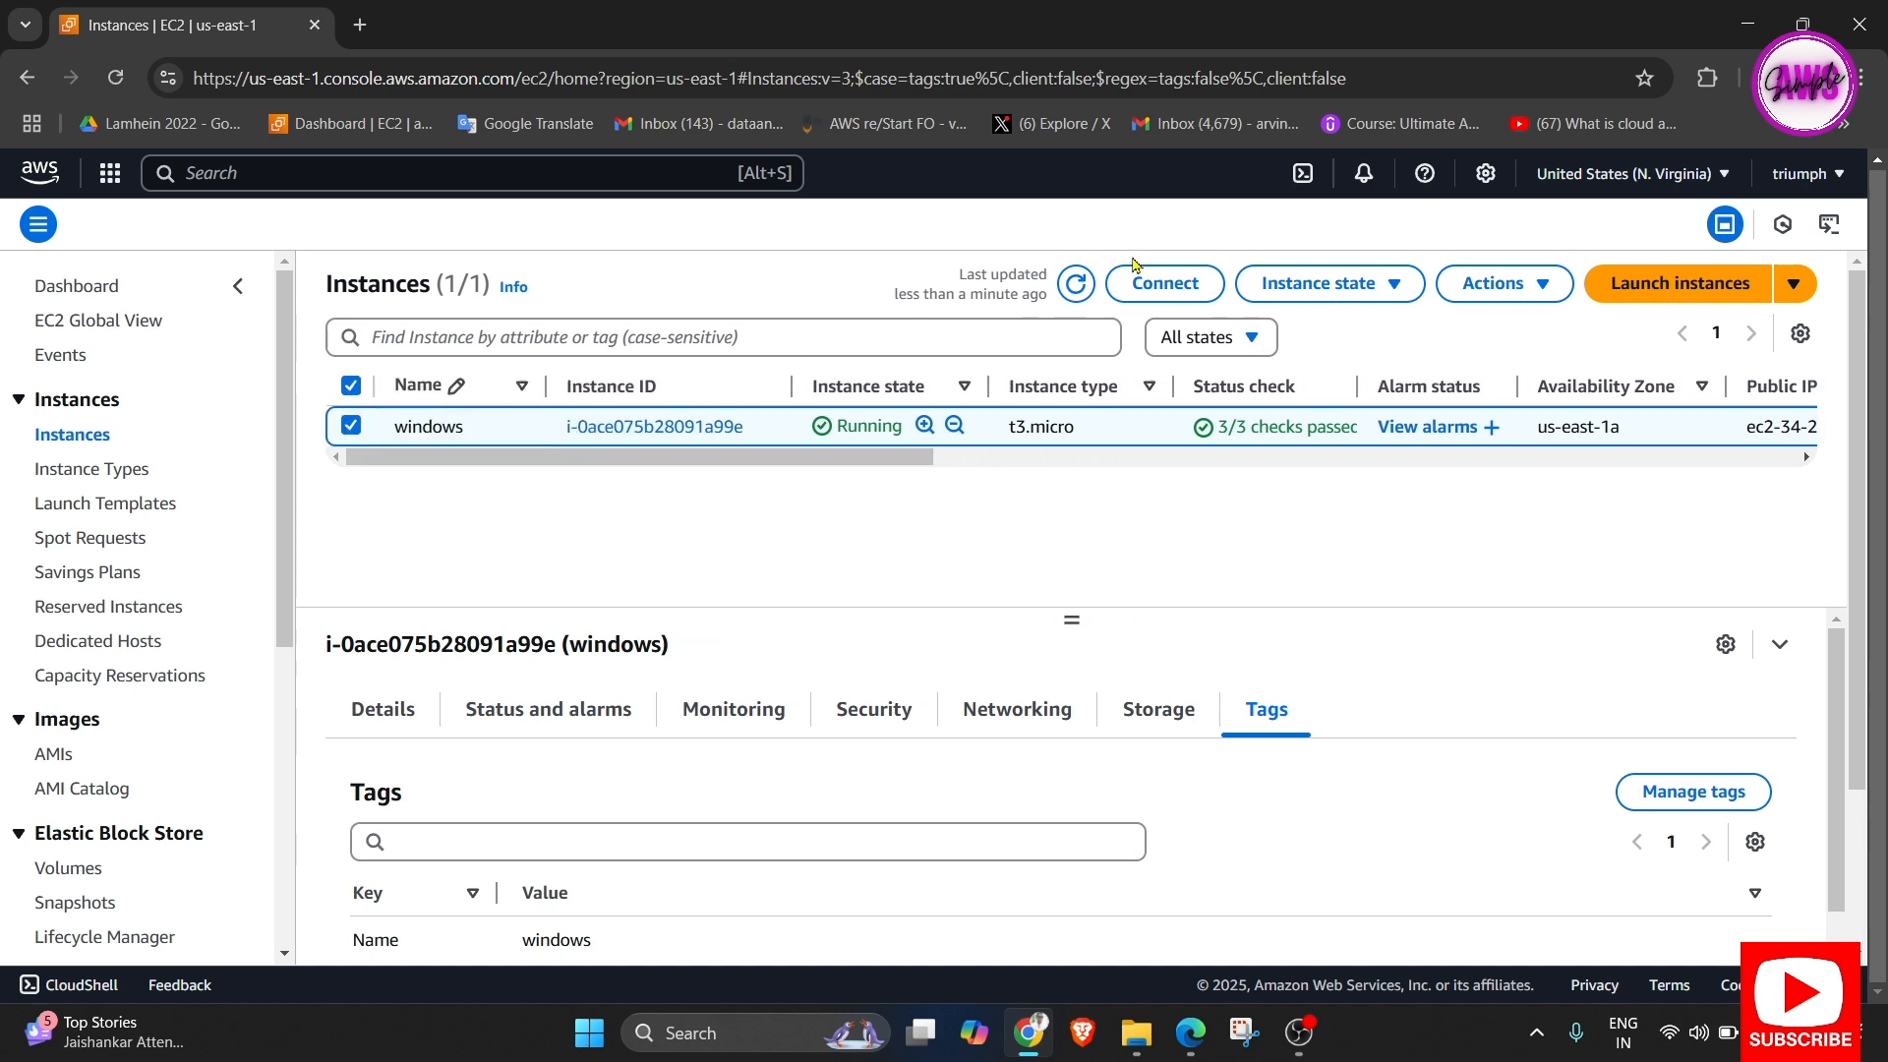
# Open the RDP client connection options for the windows instance and save the remote desktop file windows.rdp in the Downloads folder.
pyautogui.click(1148, 282)
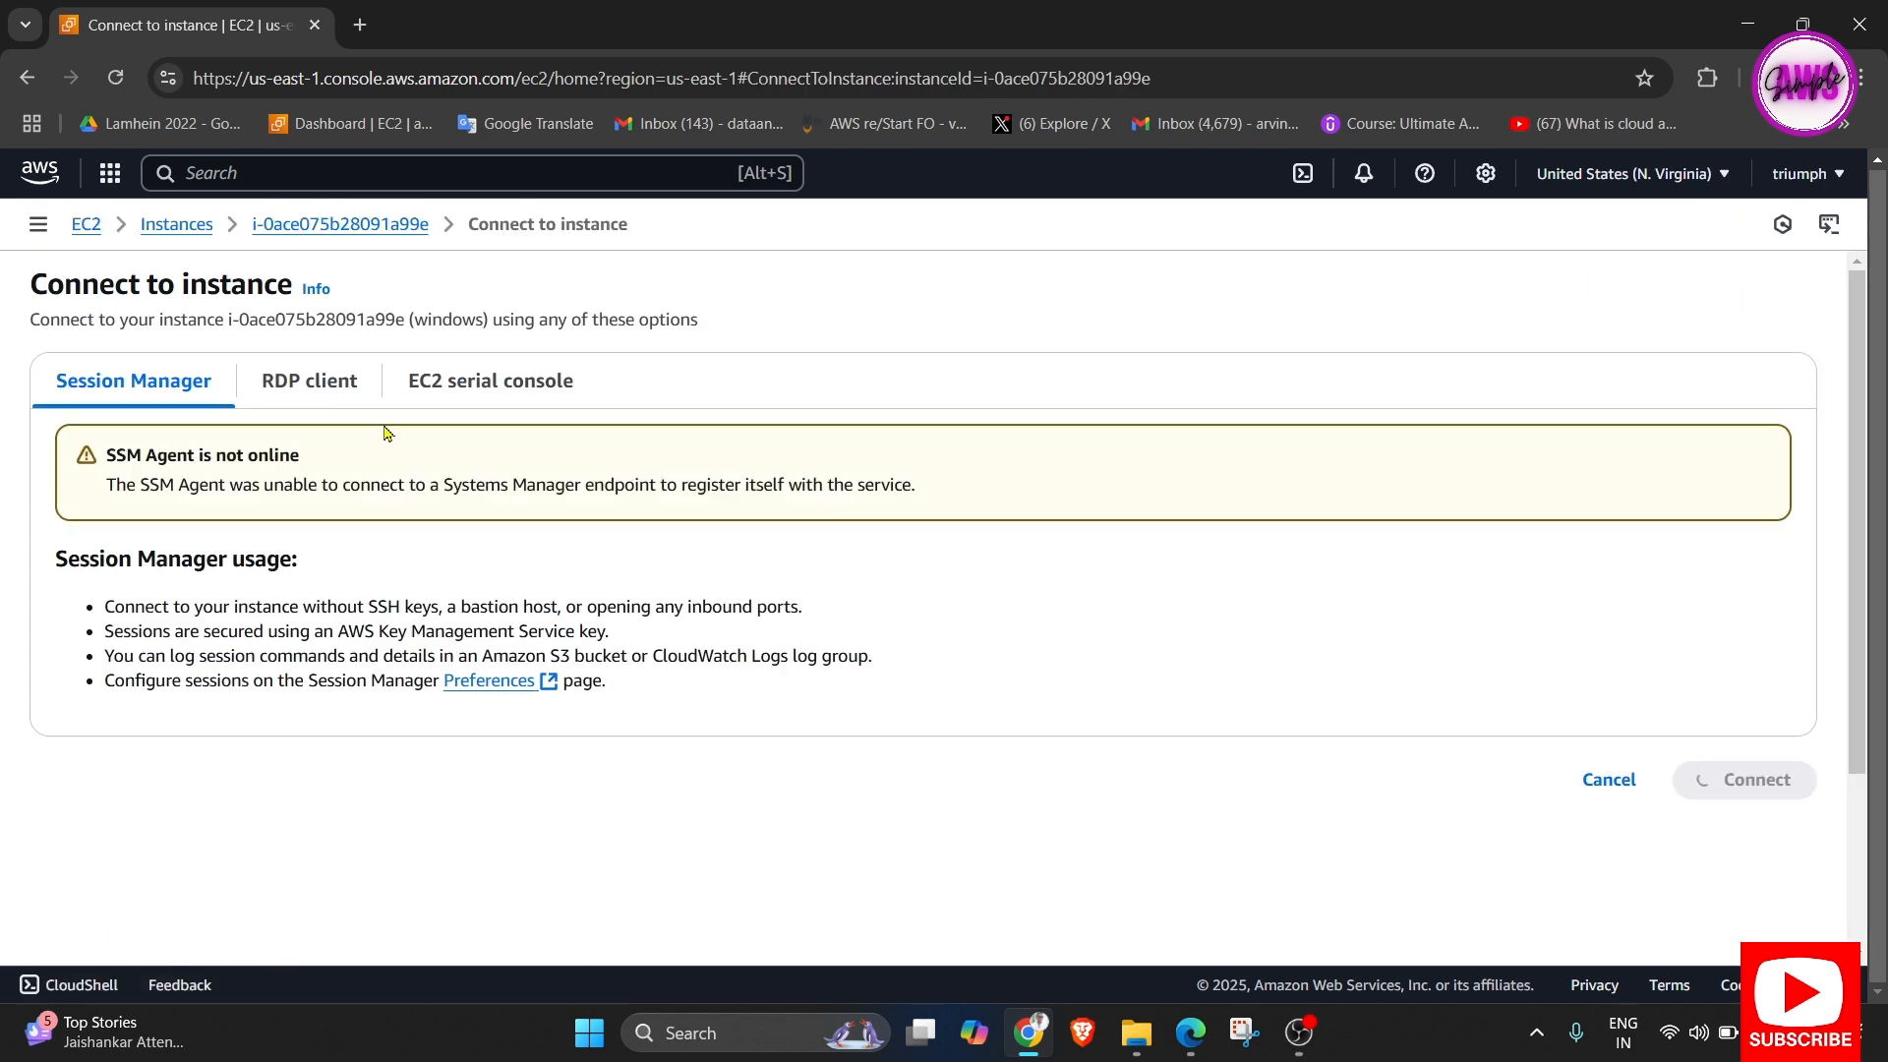
pyautogui.click(324, 404)
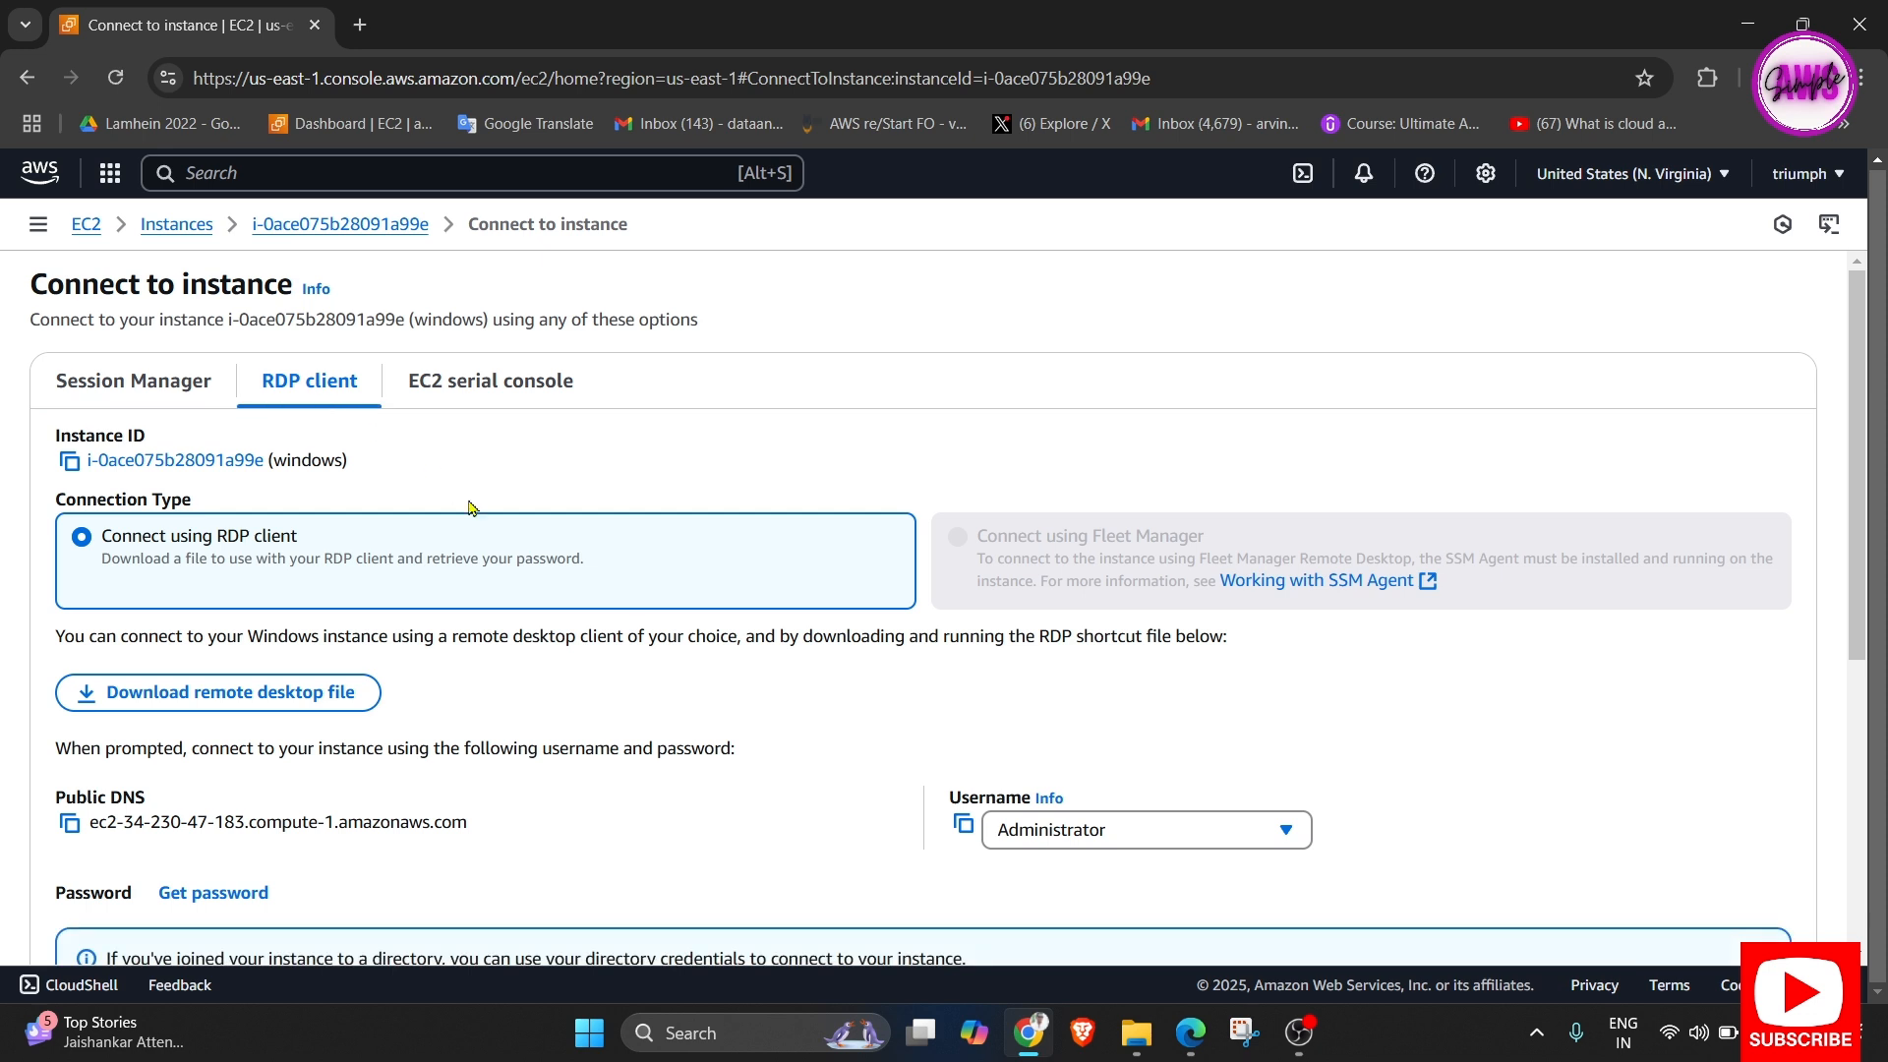
pyautogui.scroll(-2, 495, 540)
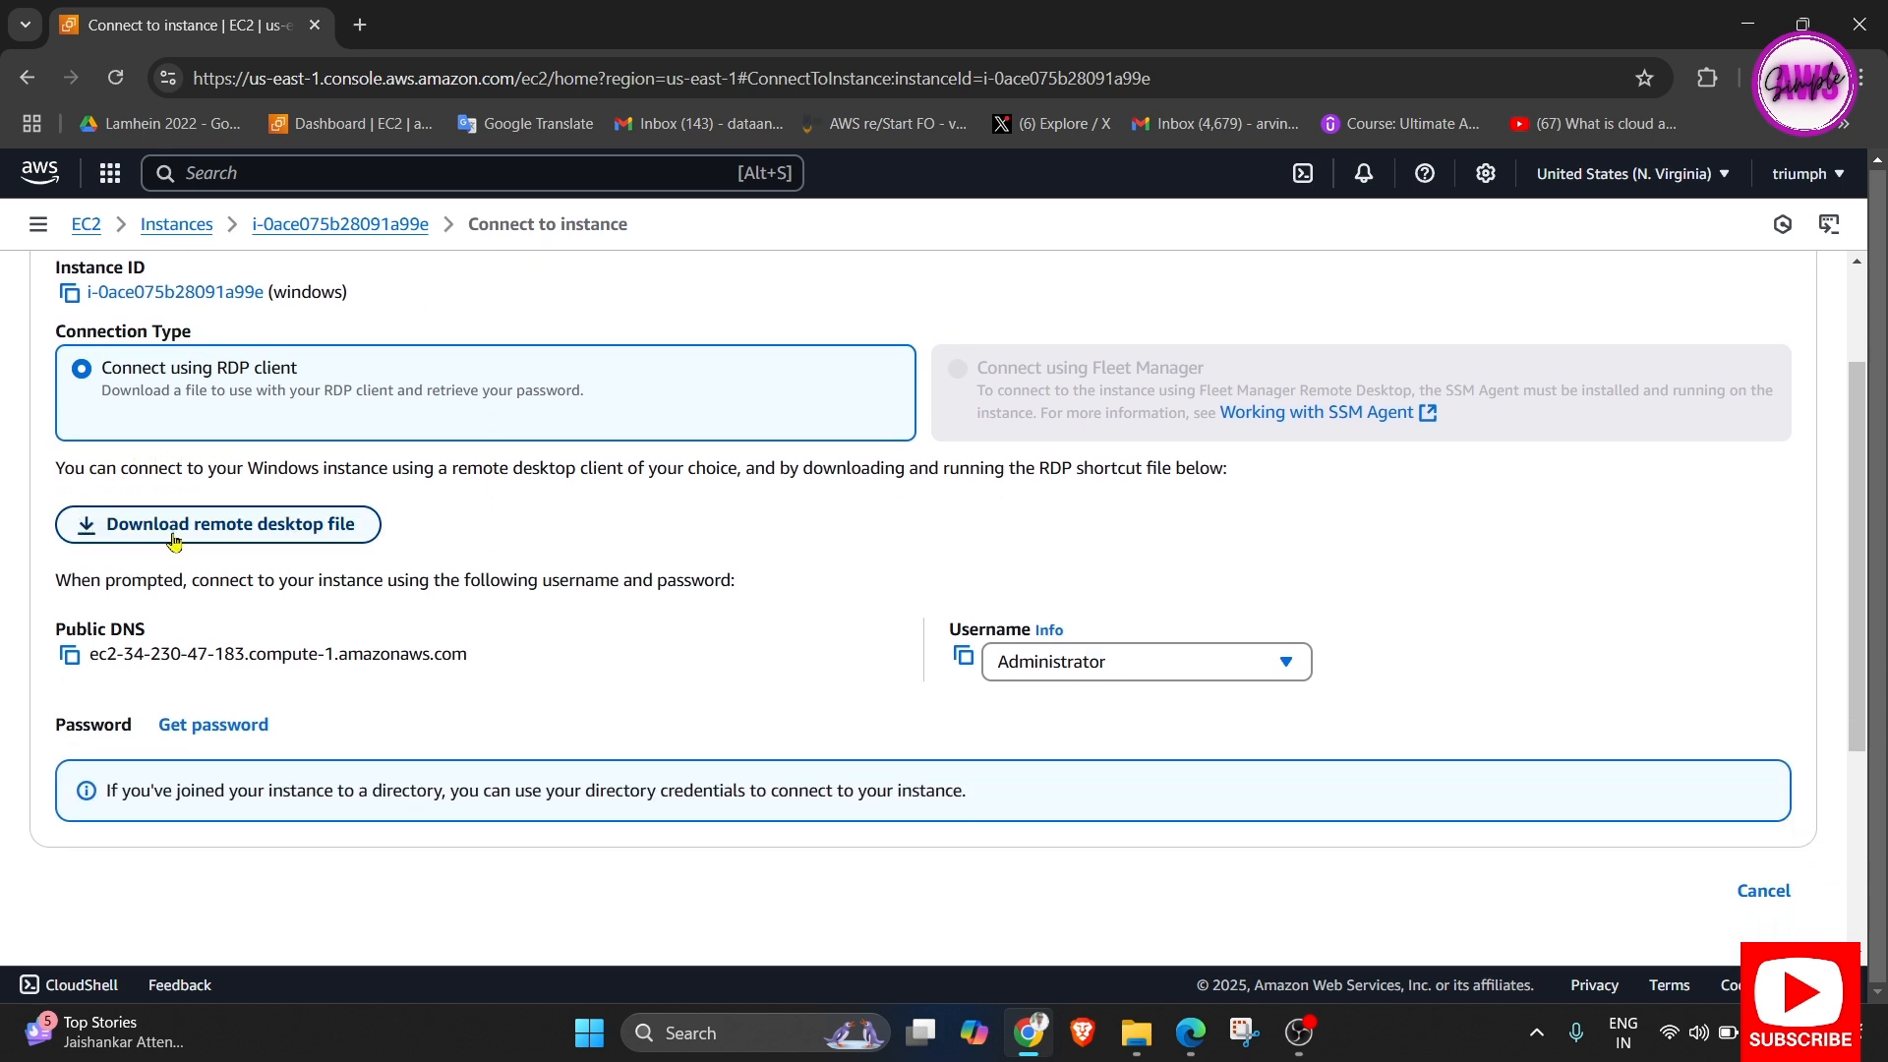
pyautogui.click(311, 533)
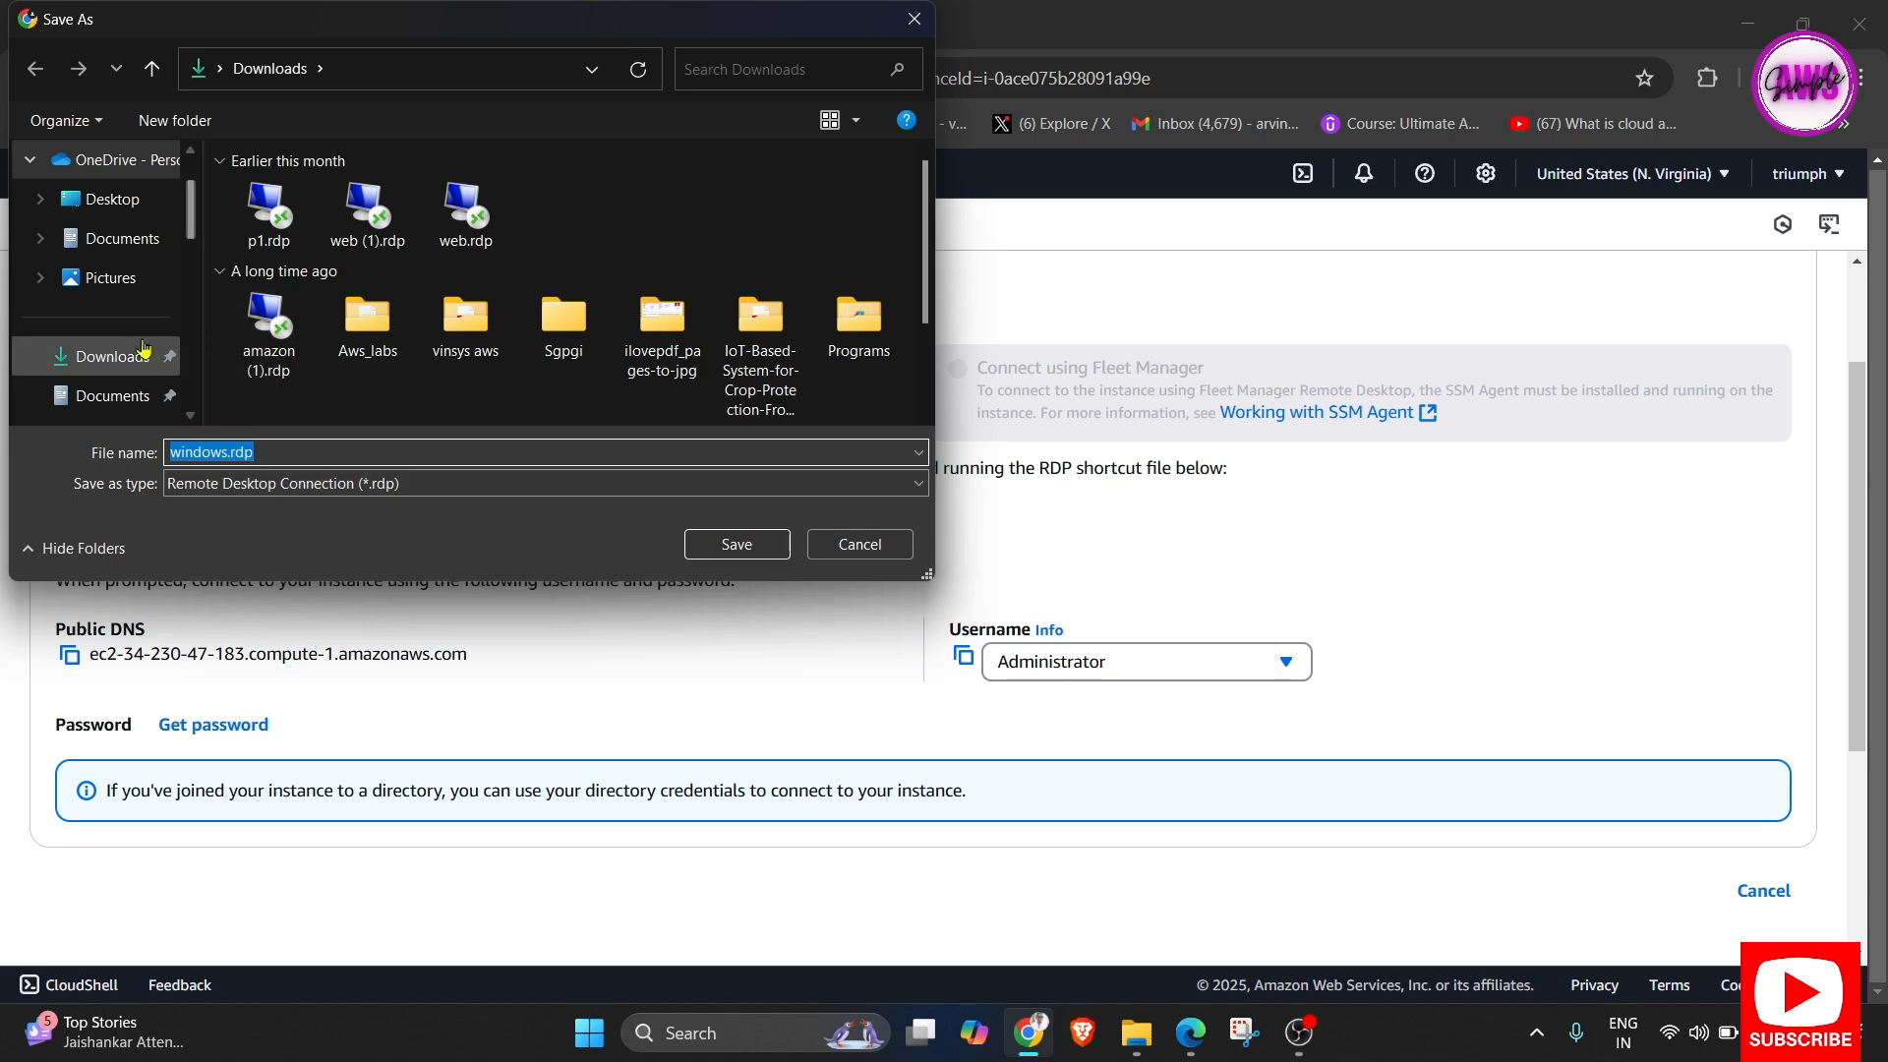
pyautogui.click(109, 358)
pyautogui.click(748, 546)
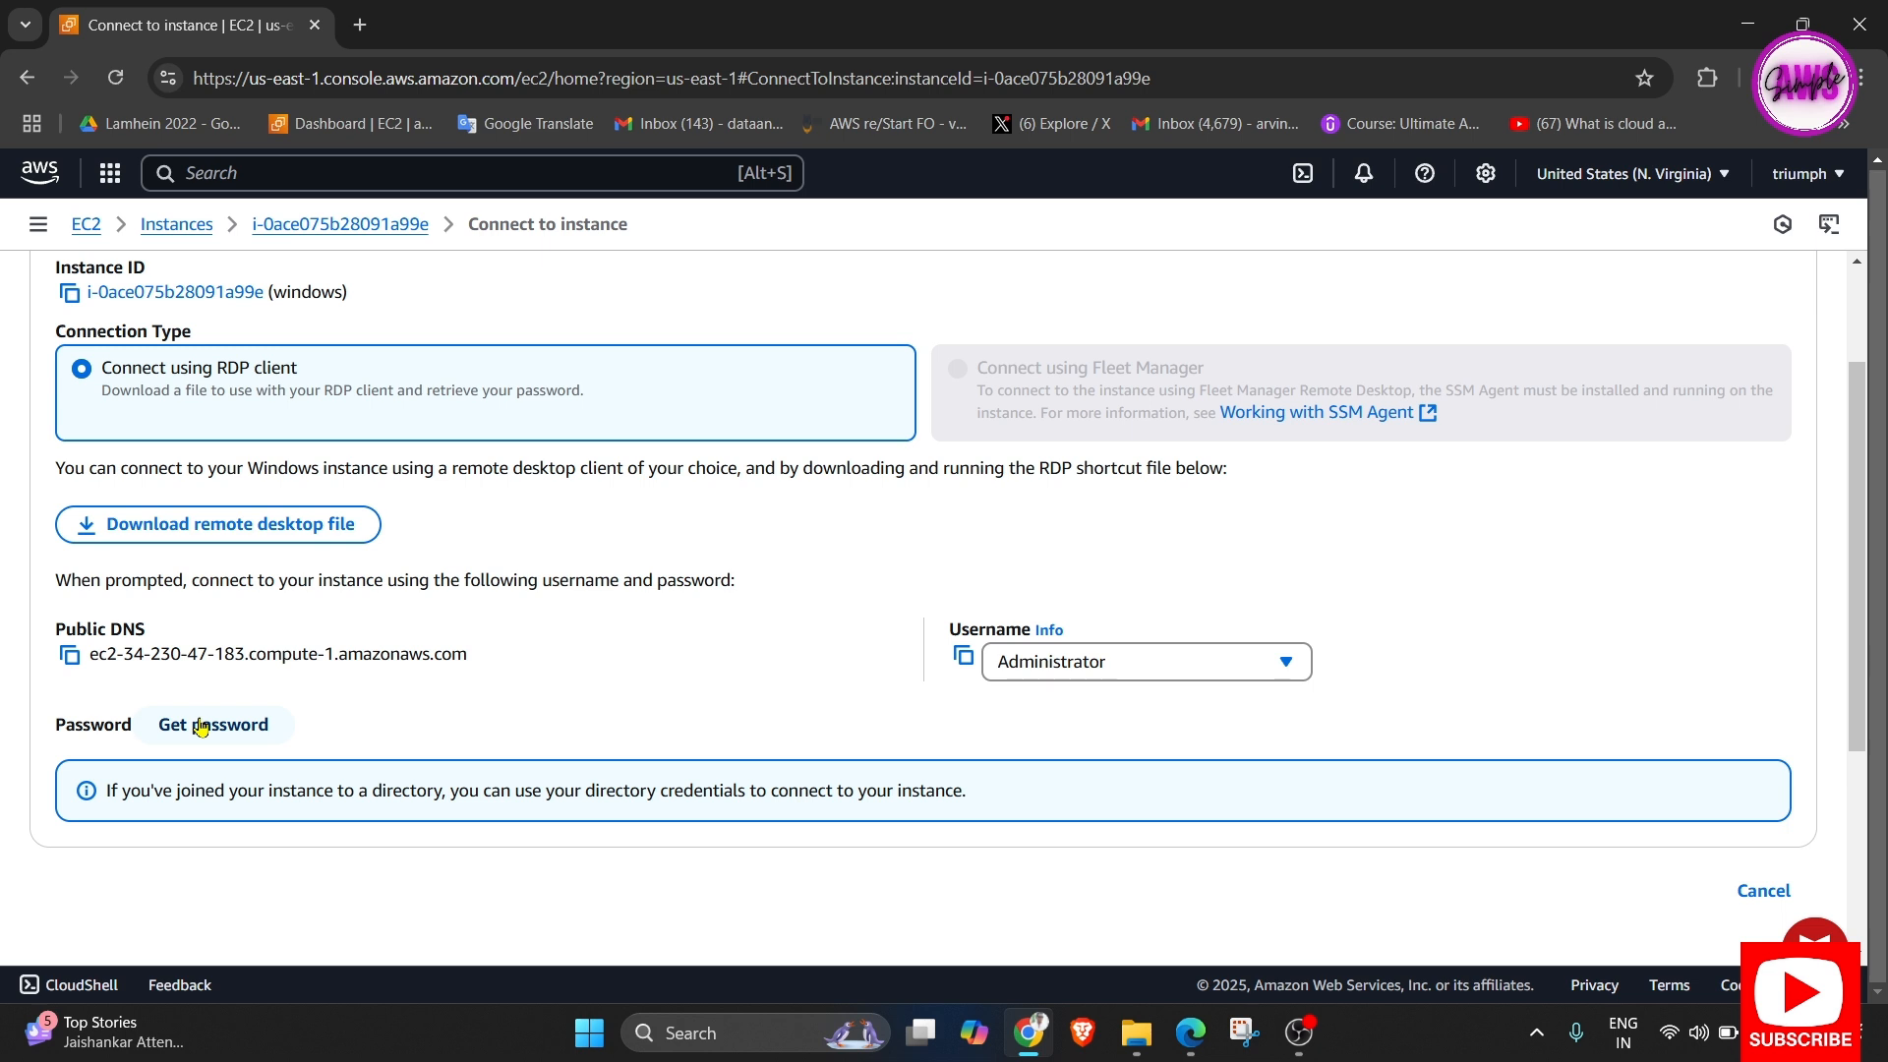
# Start retrieving the Windows administrator password and upload win.pem from the Downloads folder as the private key.
pyautogui.click(201, 726)
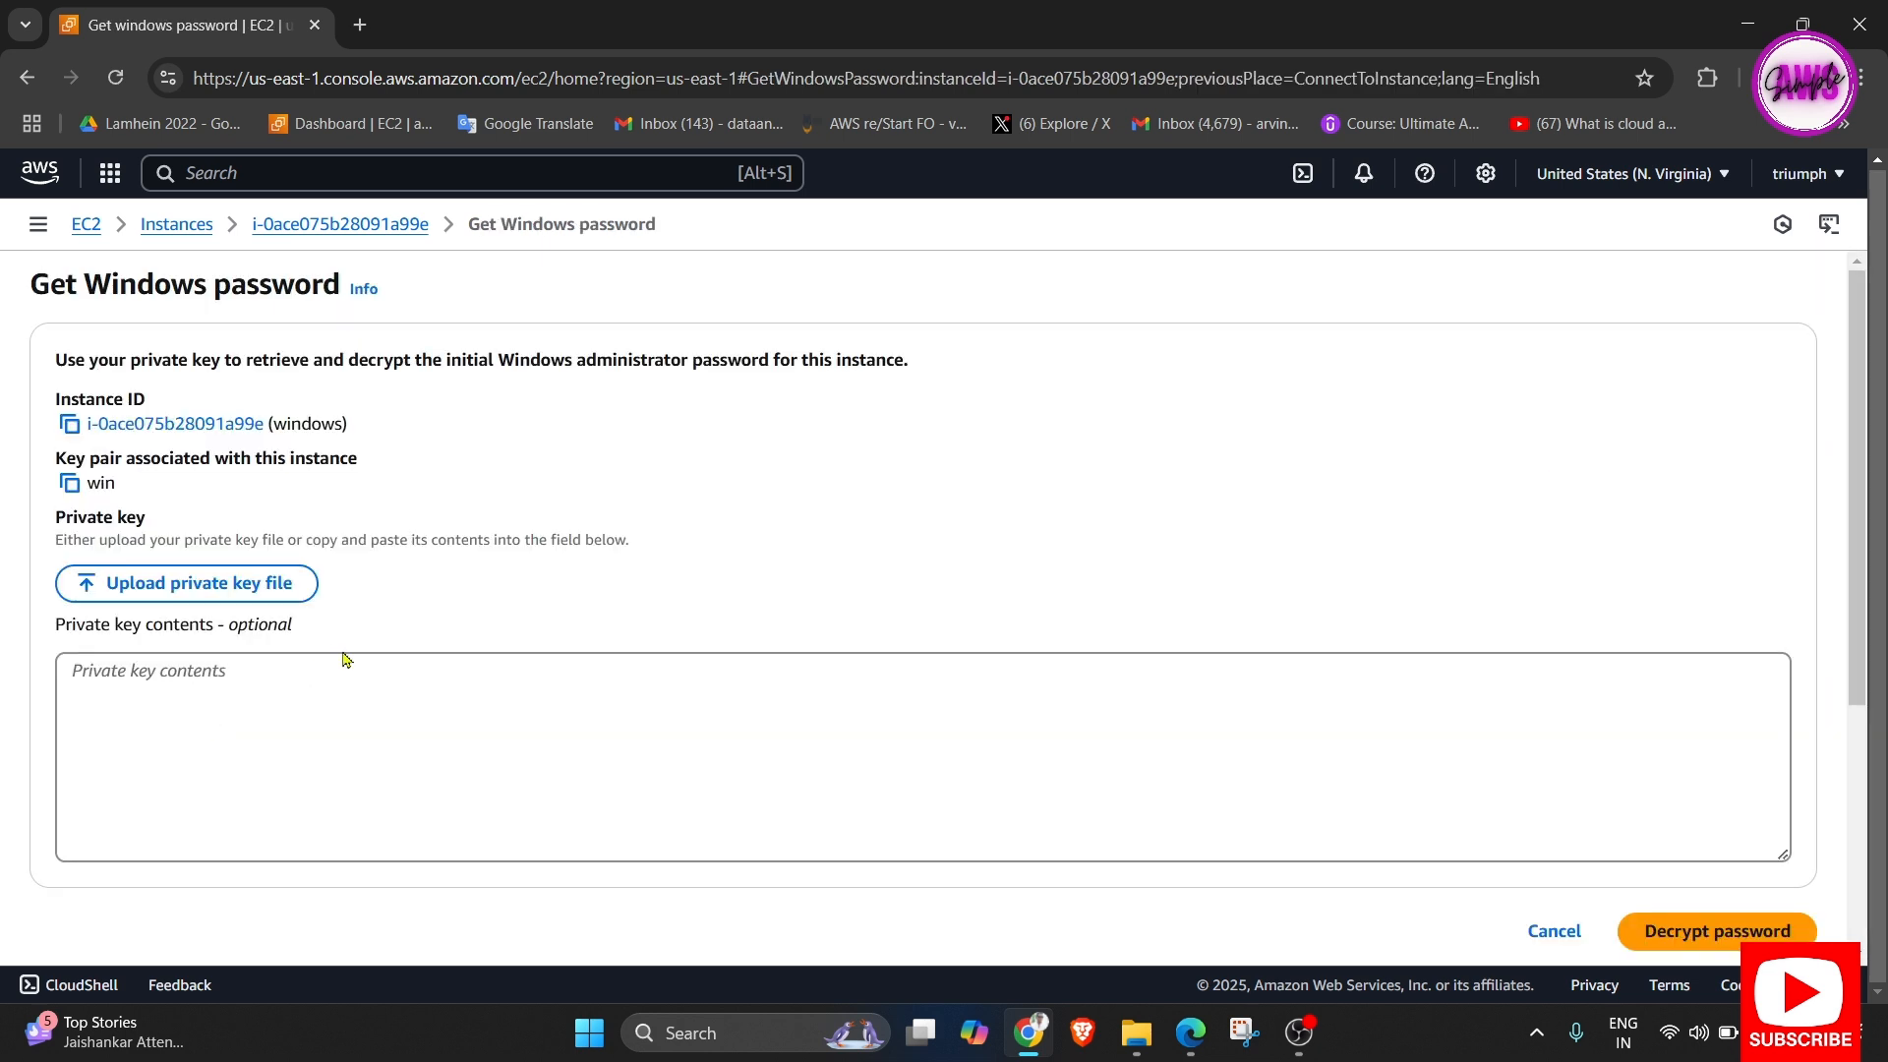
pyautogui.click(288, 588)
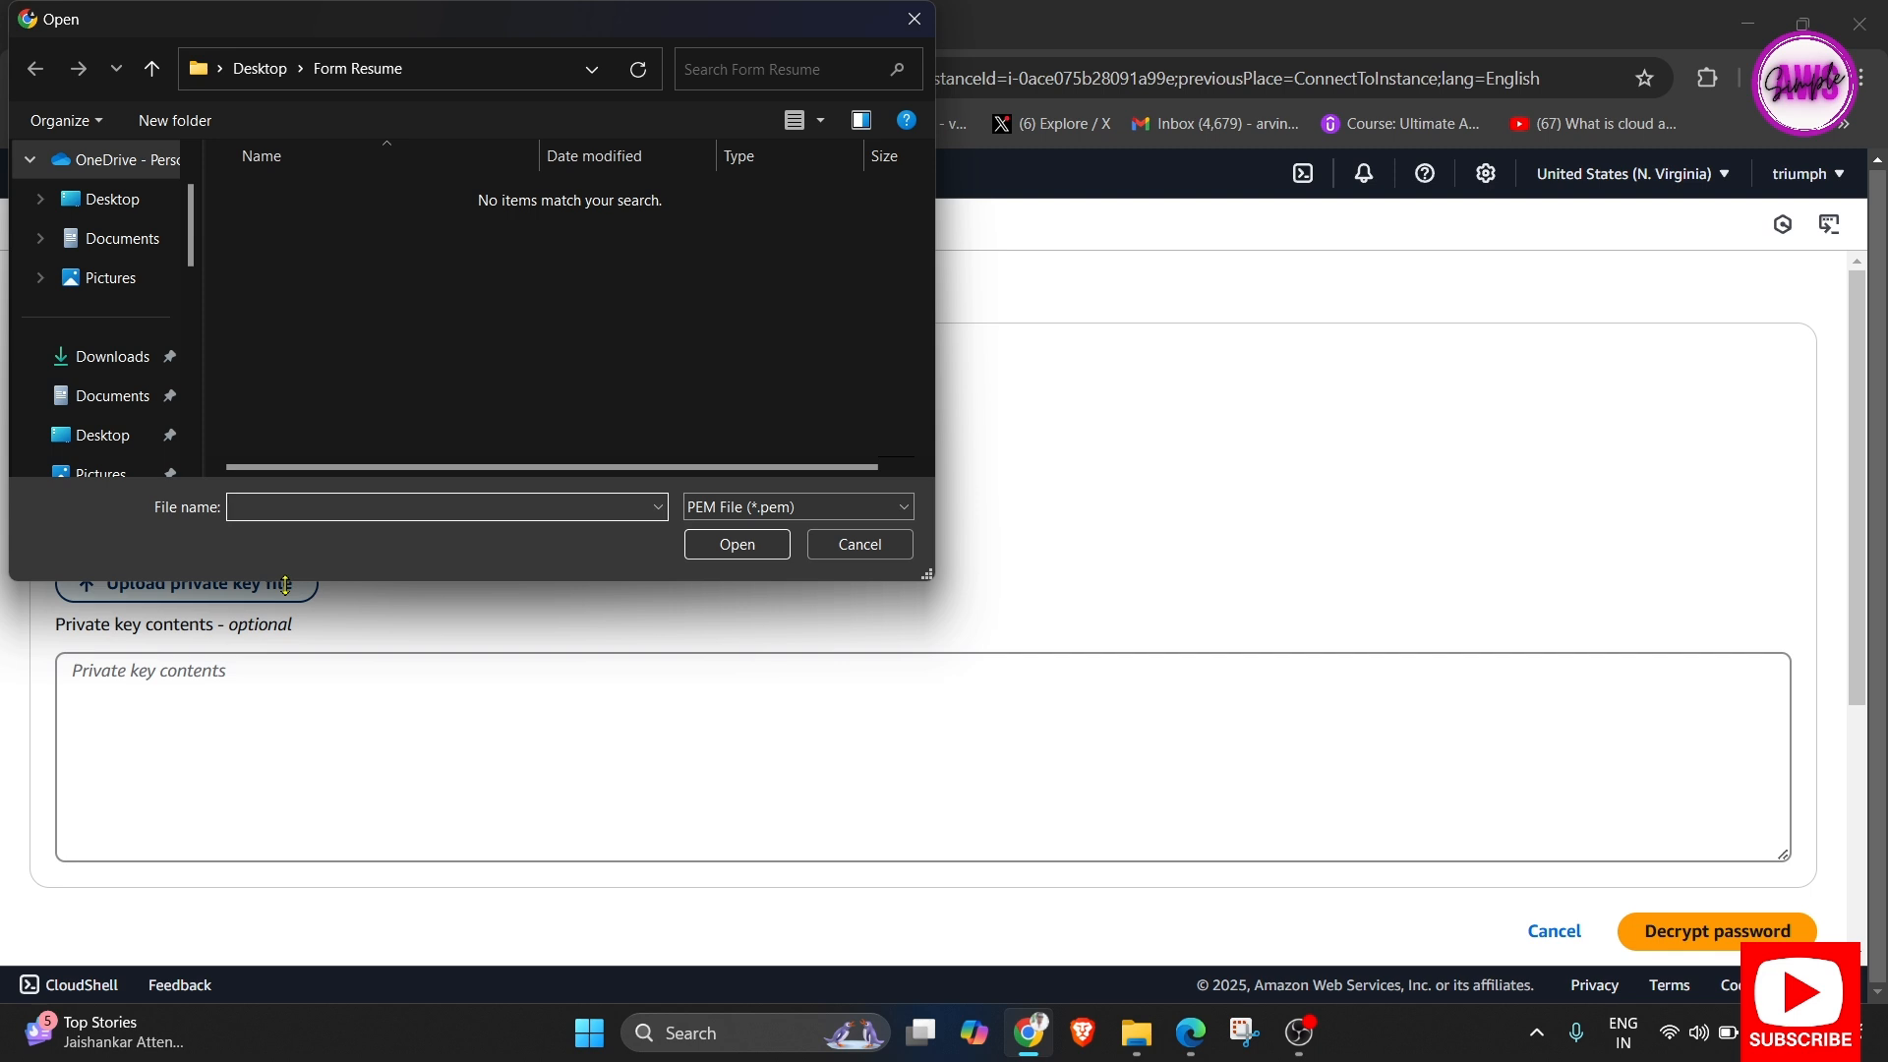
pyautogui.click(124, 364)
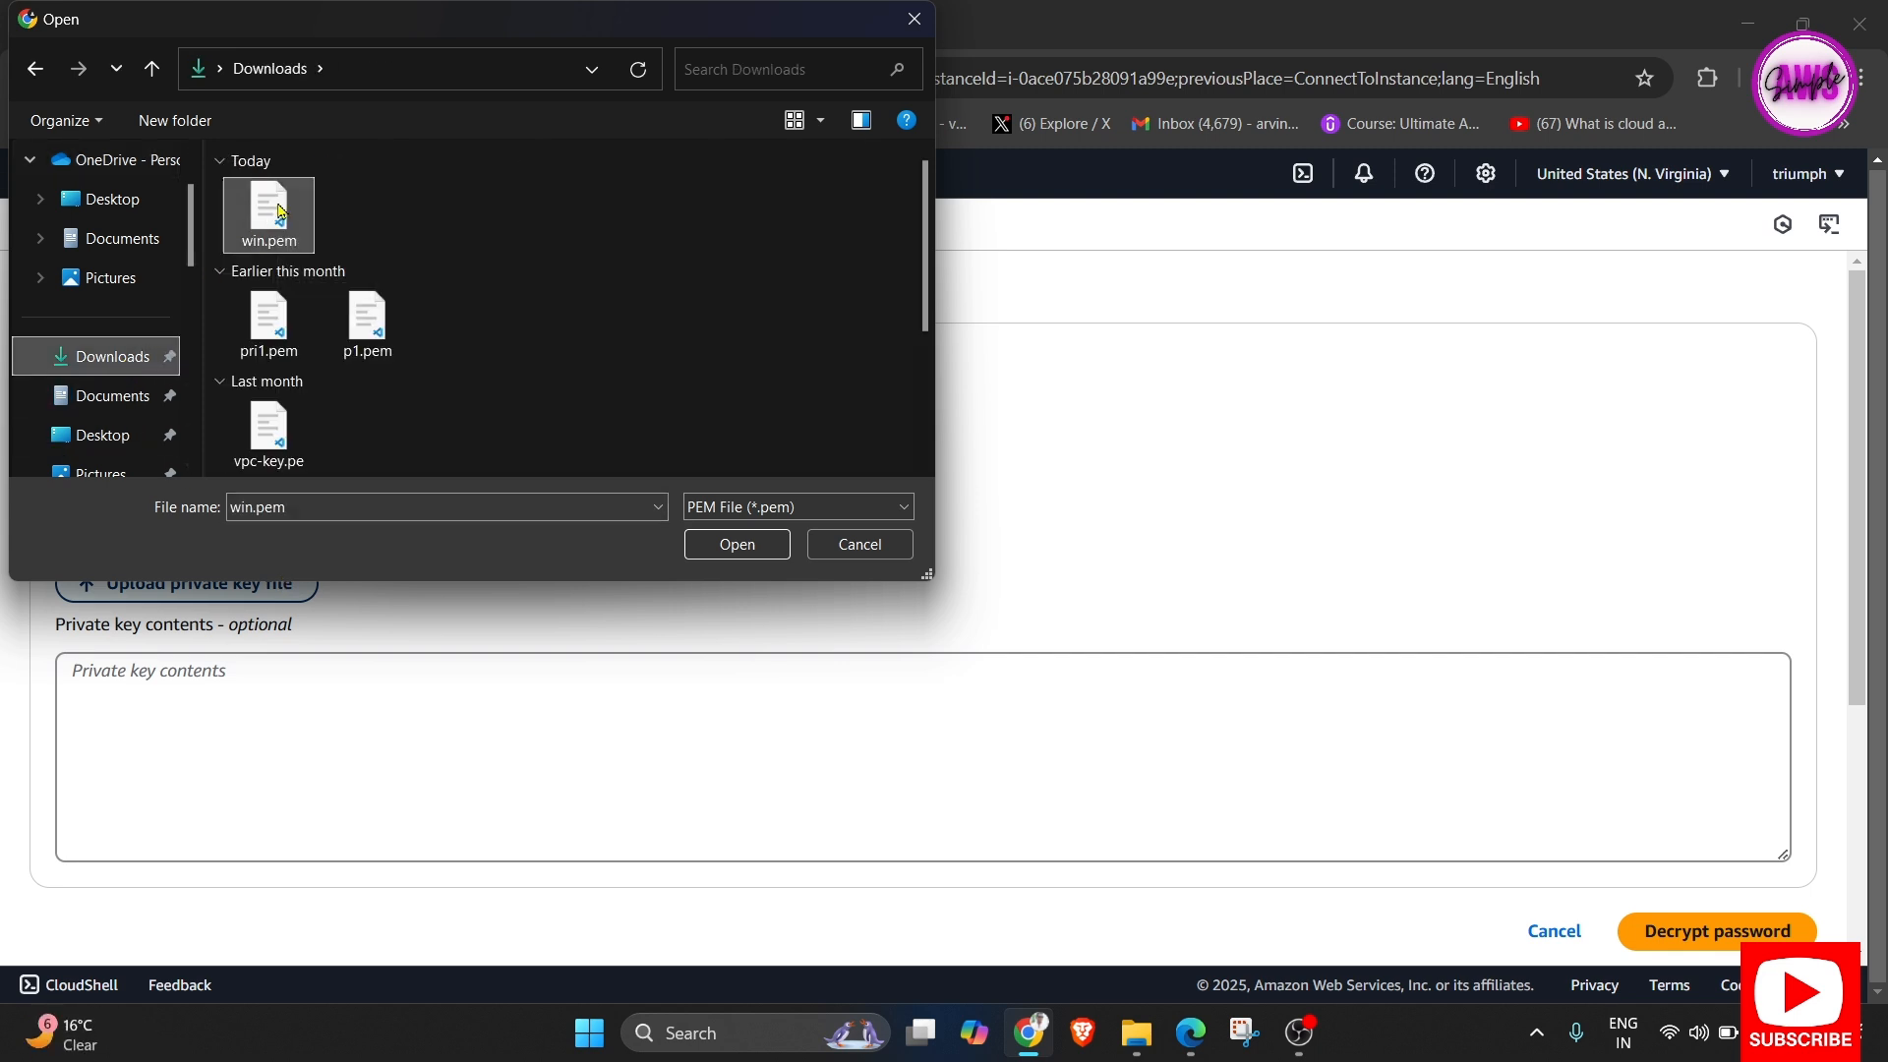
pyautogui.click(257, 221)
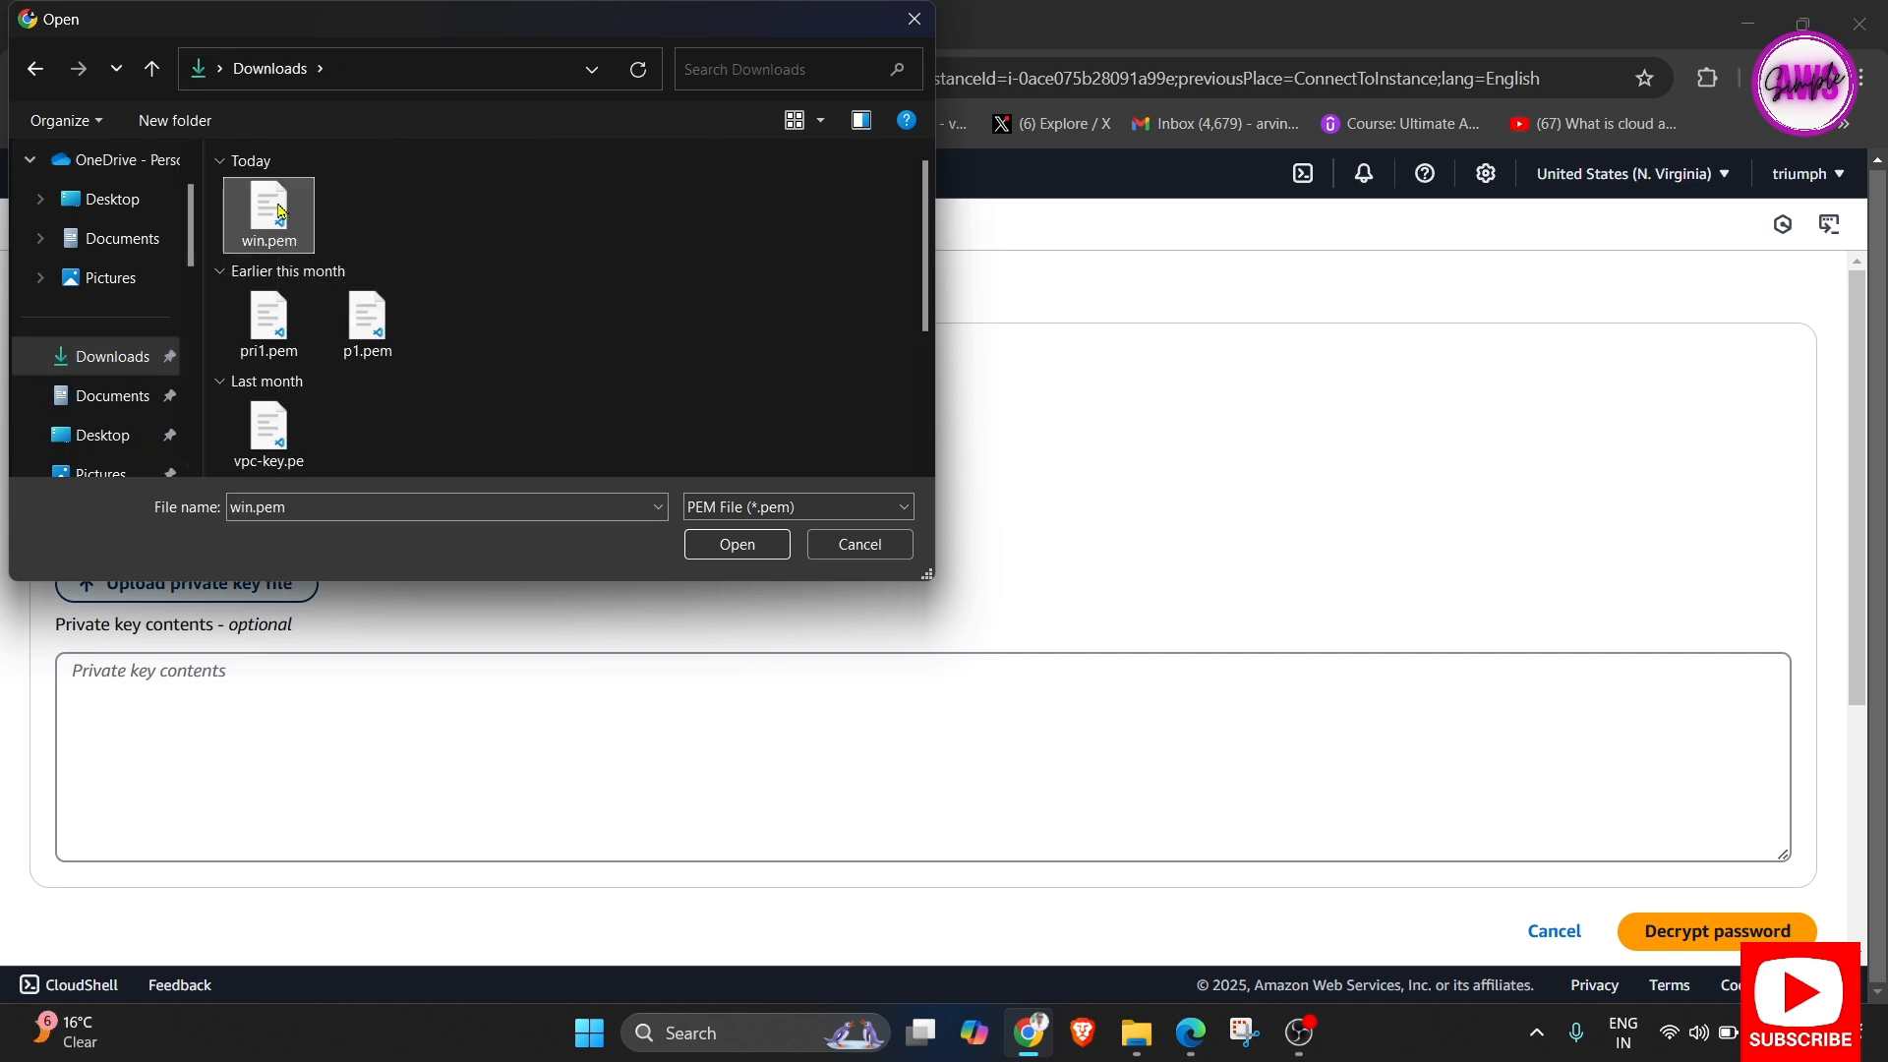
pyautogui.click(738, 544)
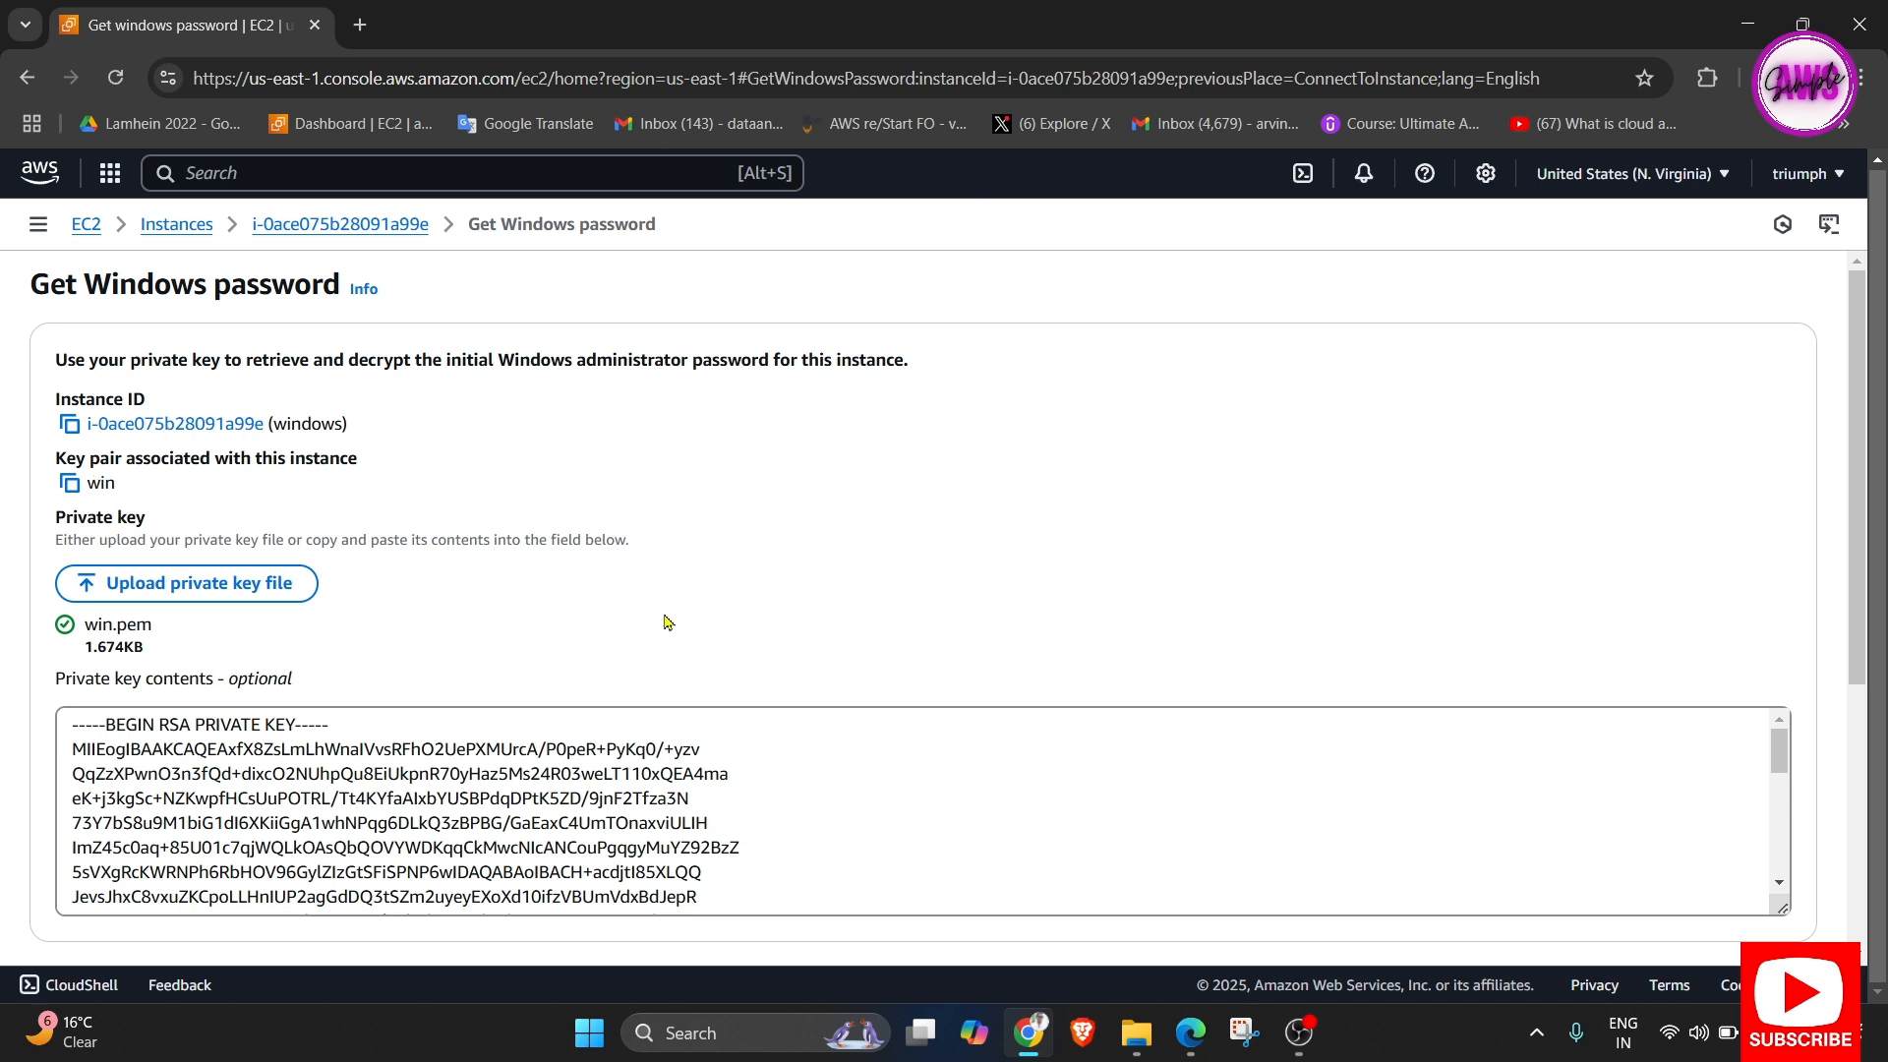
# Decrypt the Windows administrator password with the uploaded private key and copy the password.
pyautogui.scroll(-3, 665, 617)
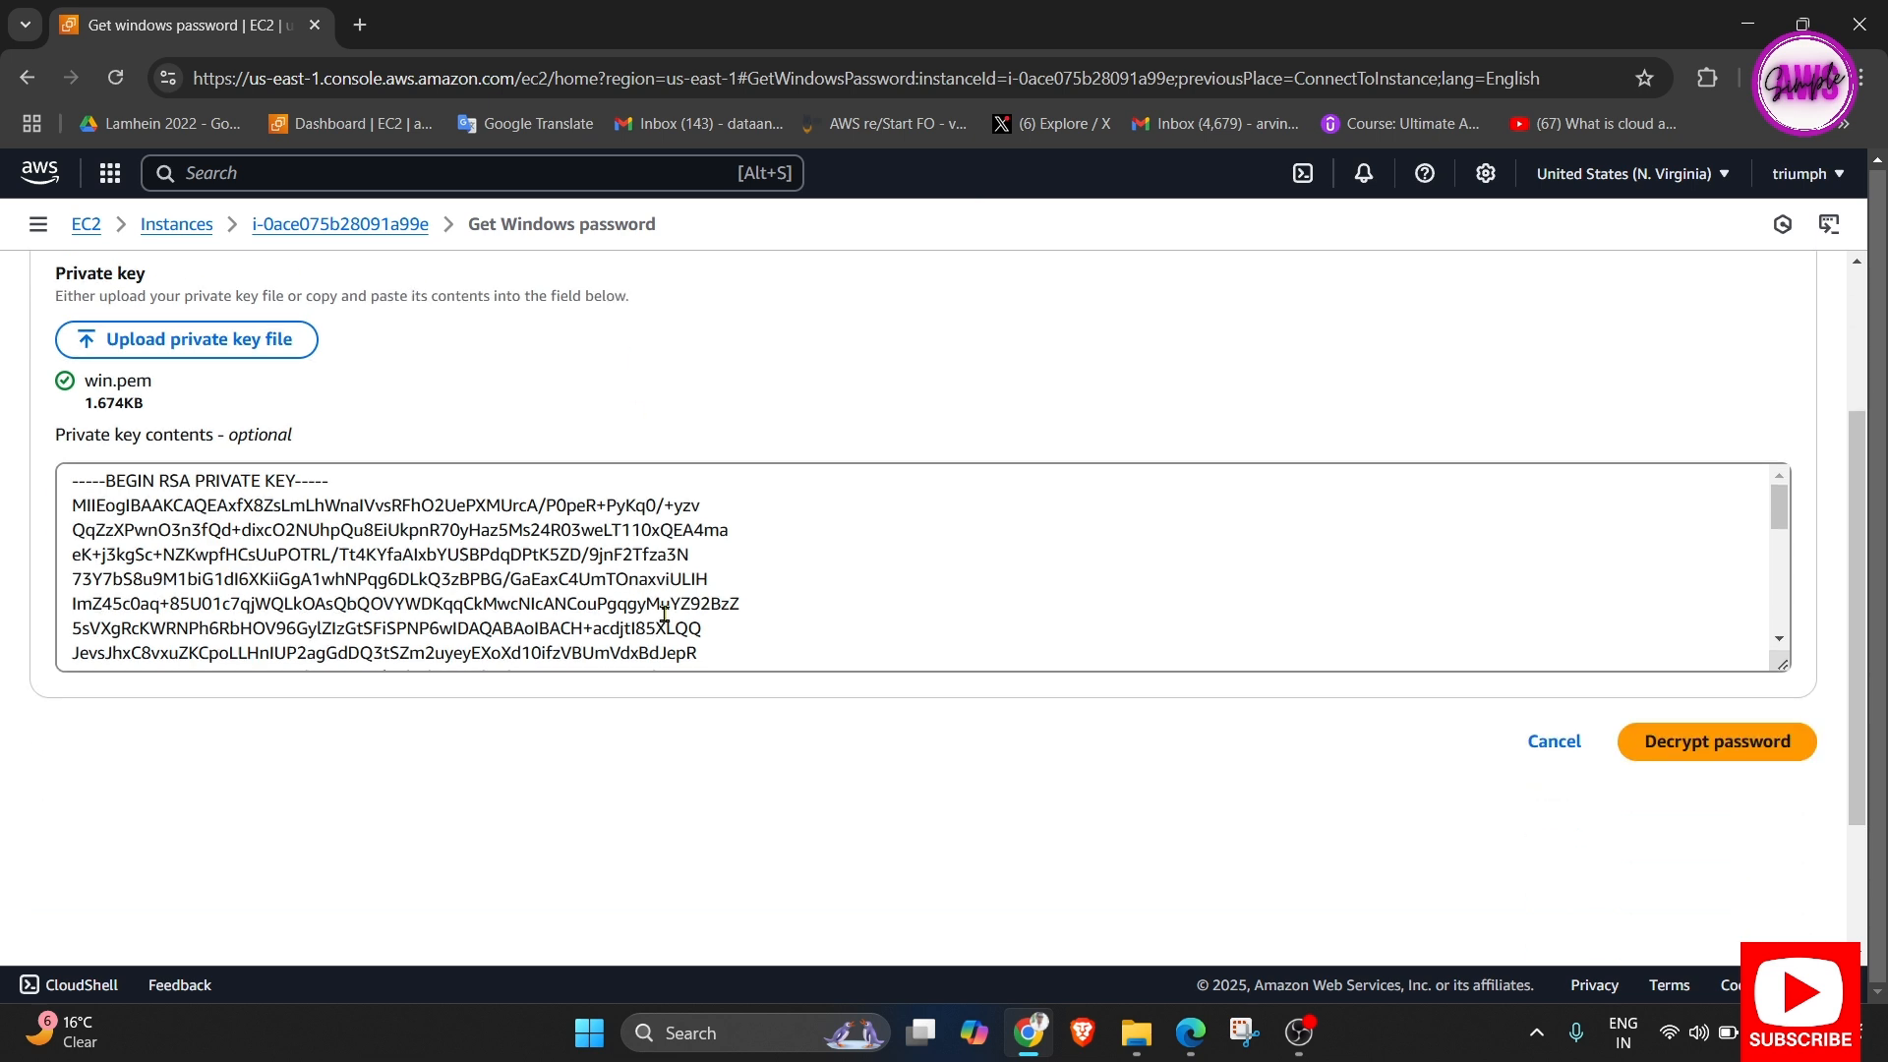
pyautogui.click(1675, 742)
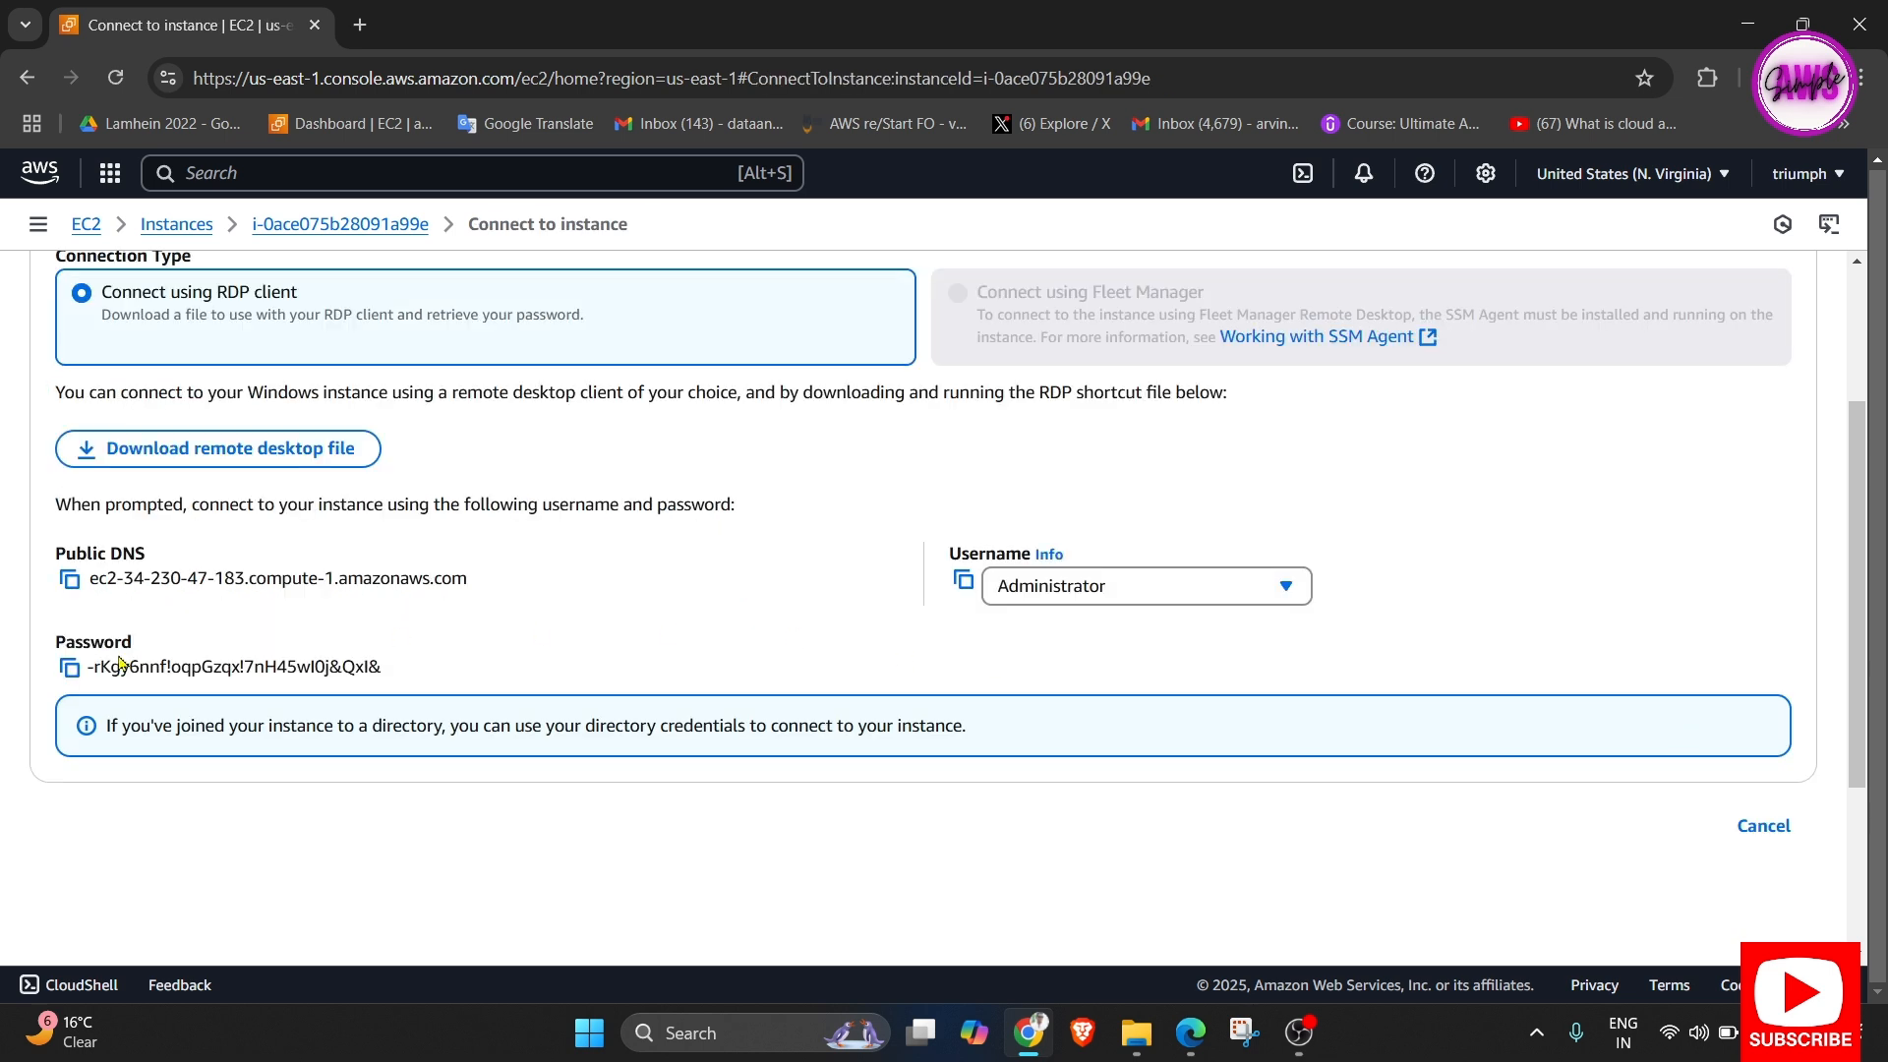
pyautogui.click(70, 669)
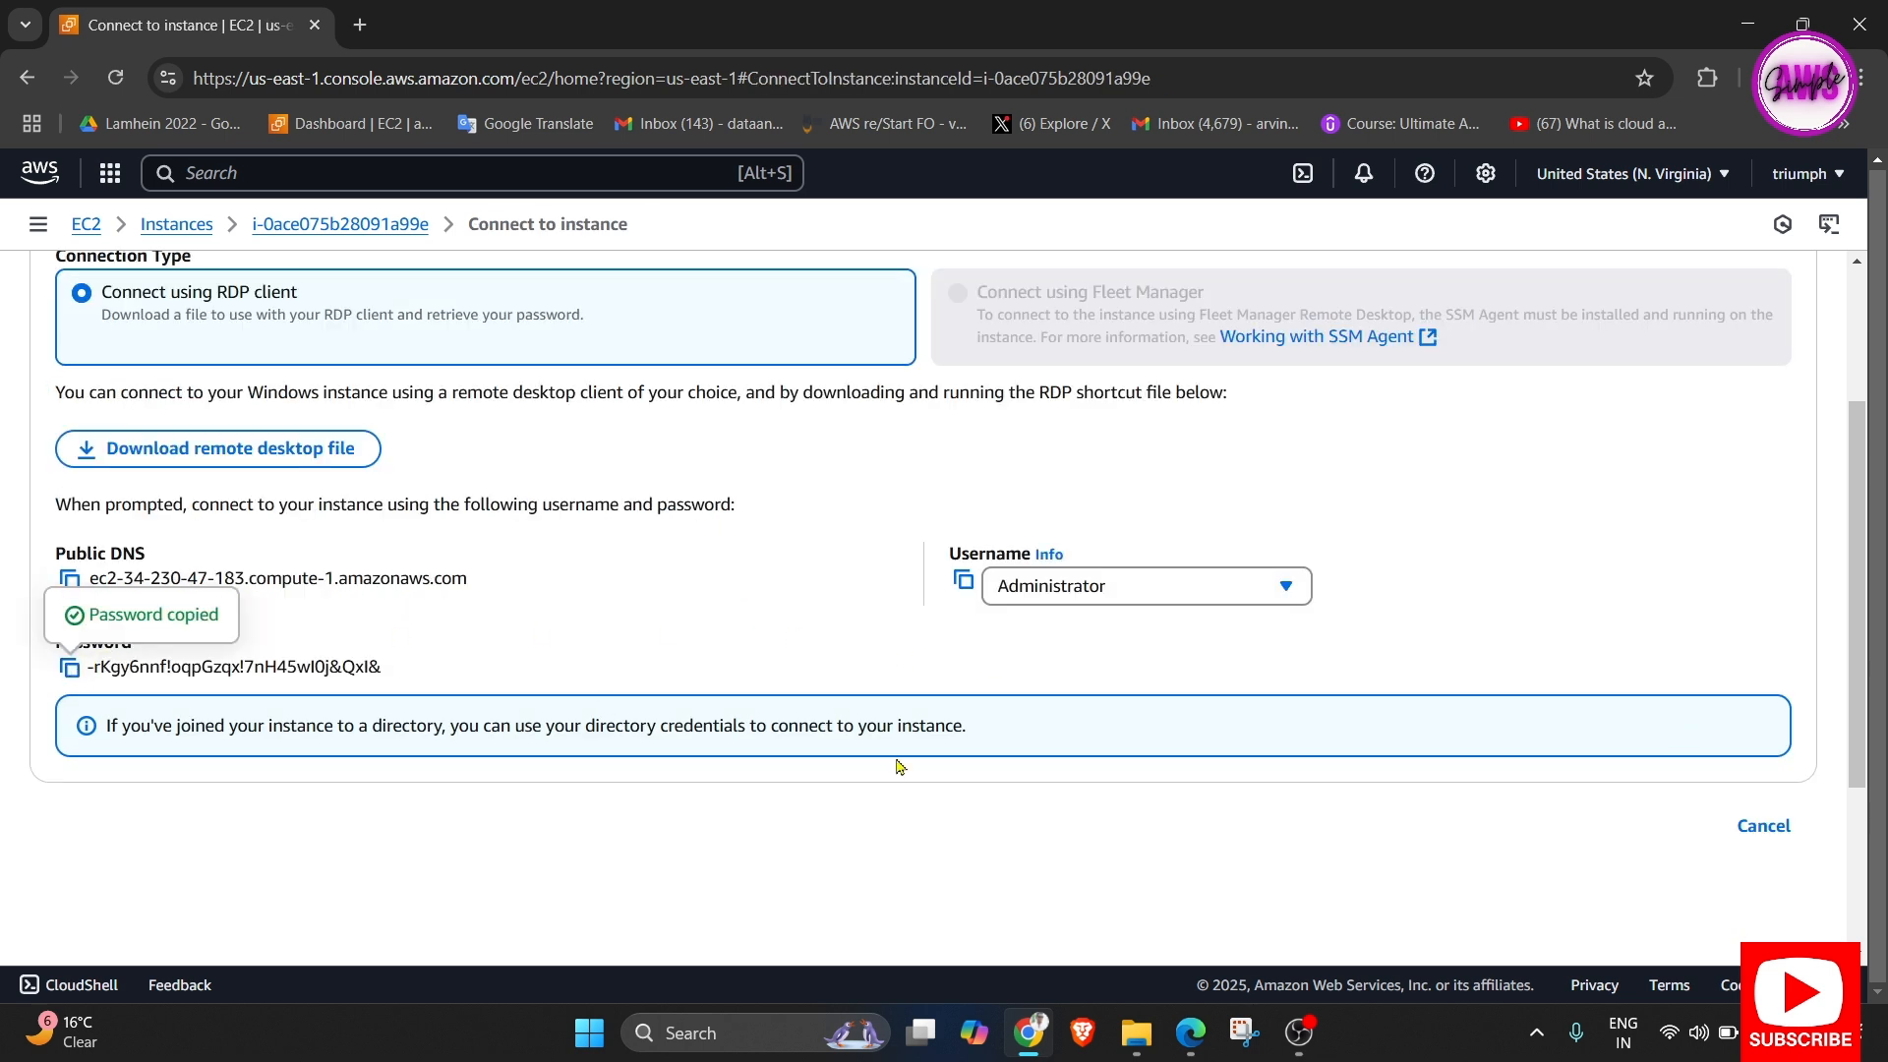
# Switch to the Downloads folder in File Explorer, open windows.rdp and accept connecting to the unknown publisher's remote computer.
pyautogui.click(1134, 1033)
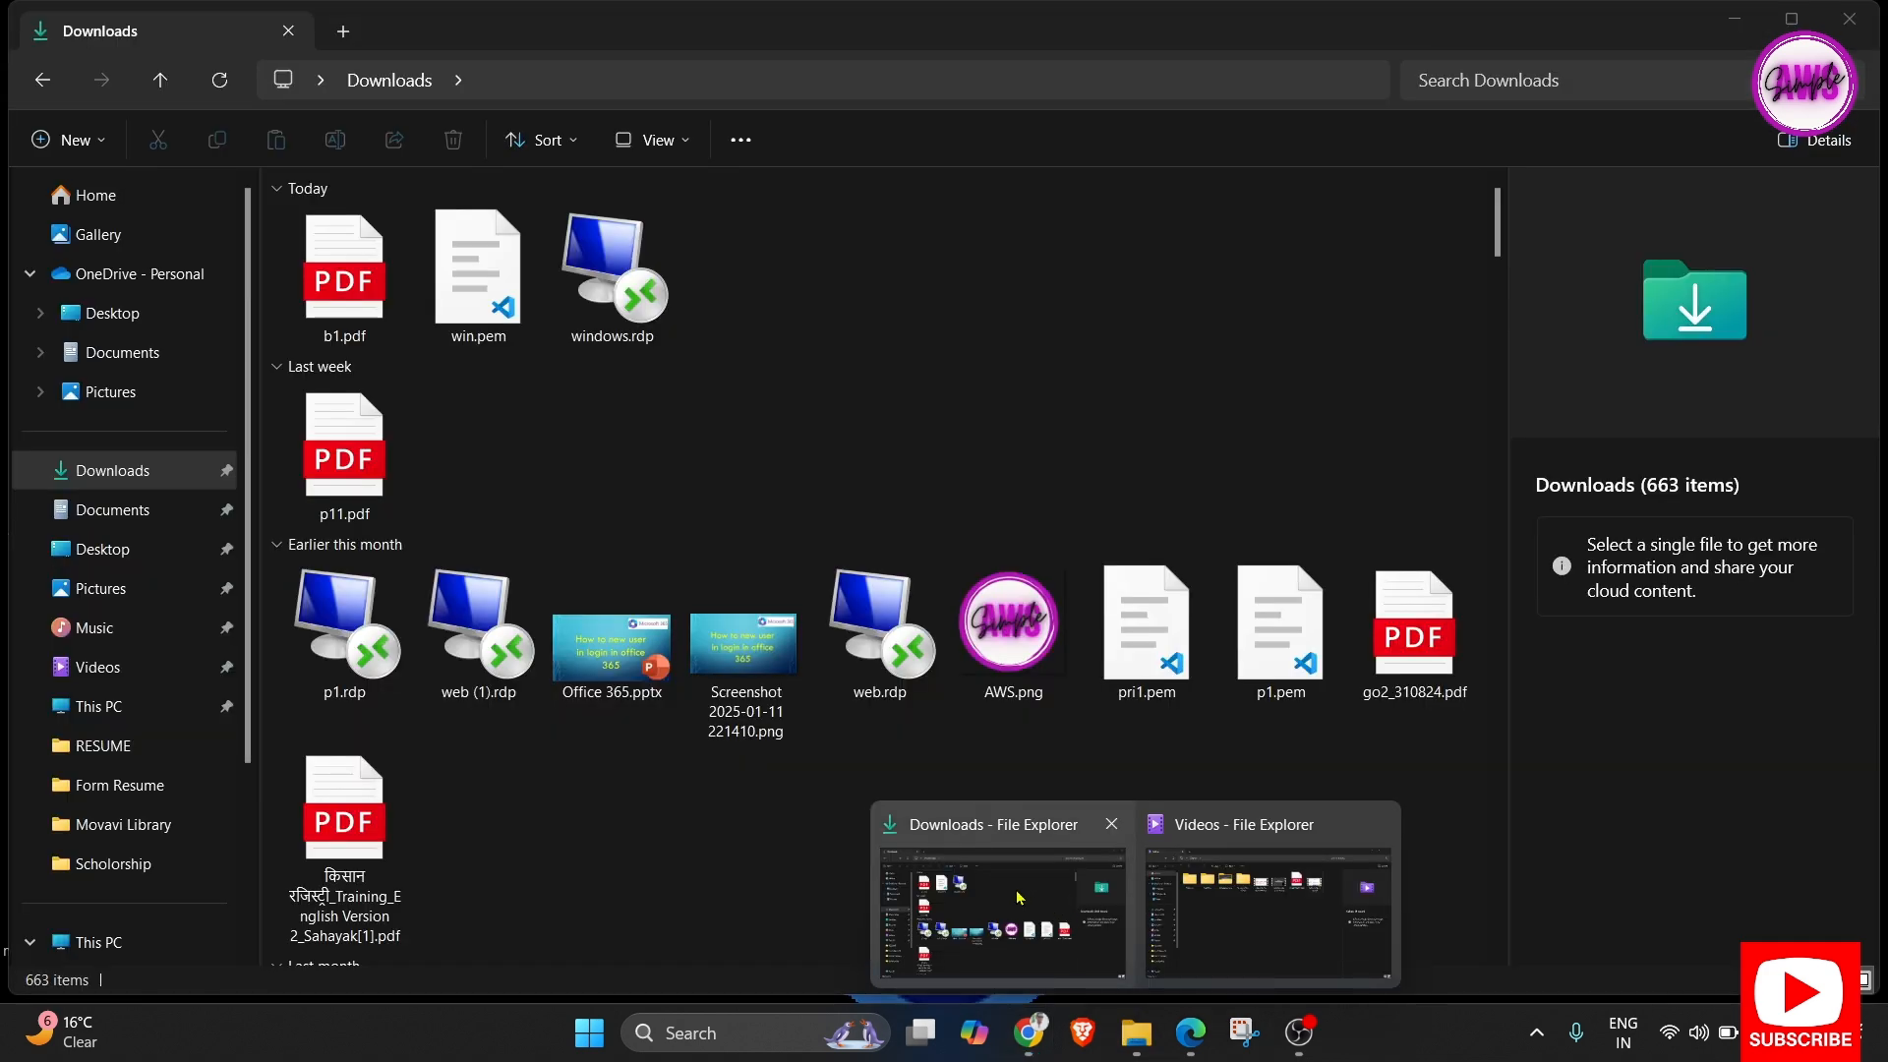
pyautogui.click(1019, 897)
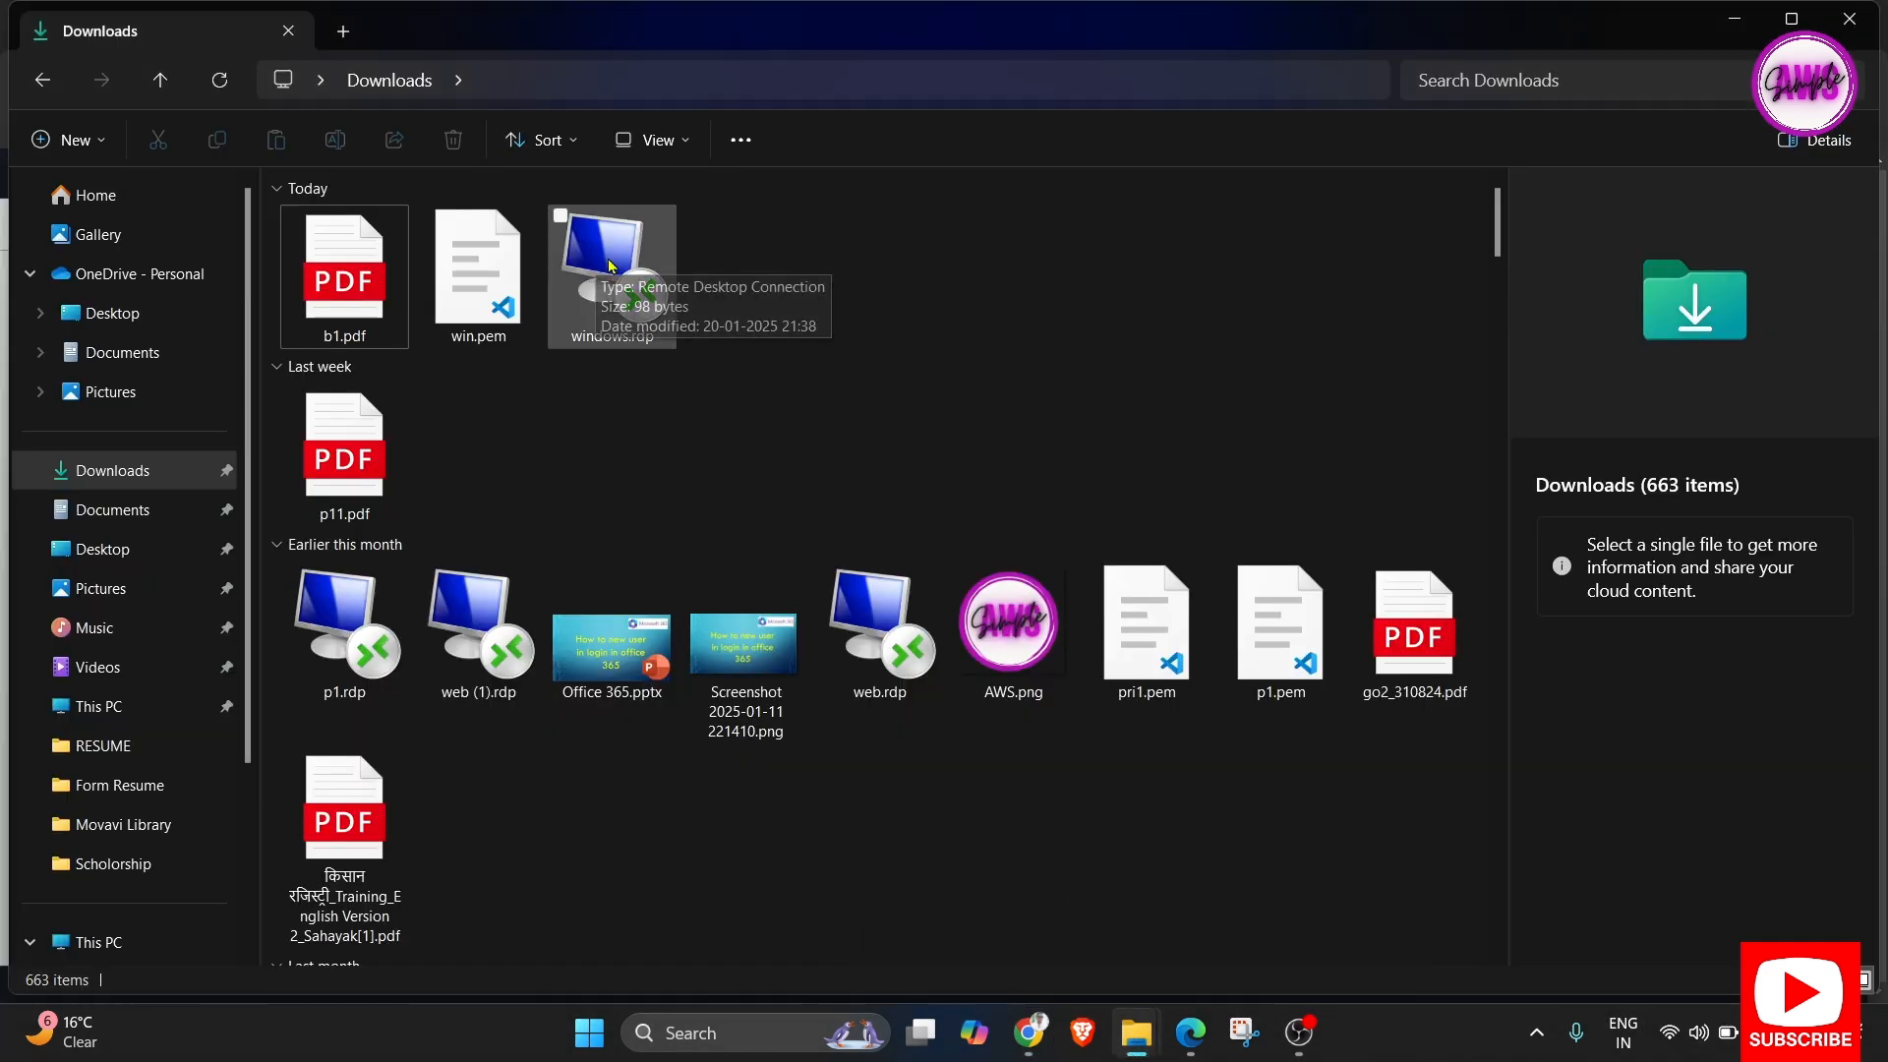
pyautogui.doubleClick(639, 314)
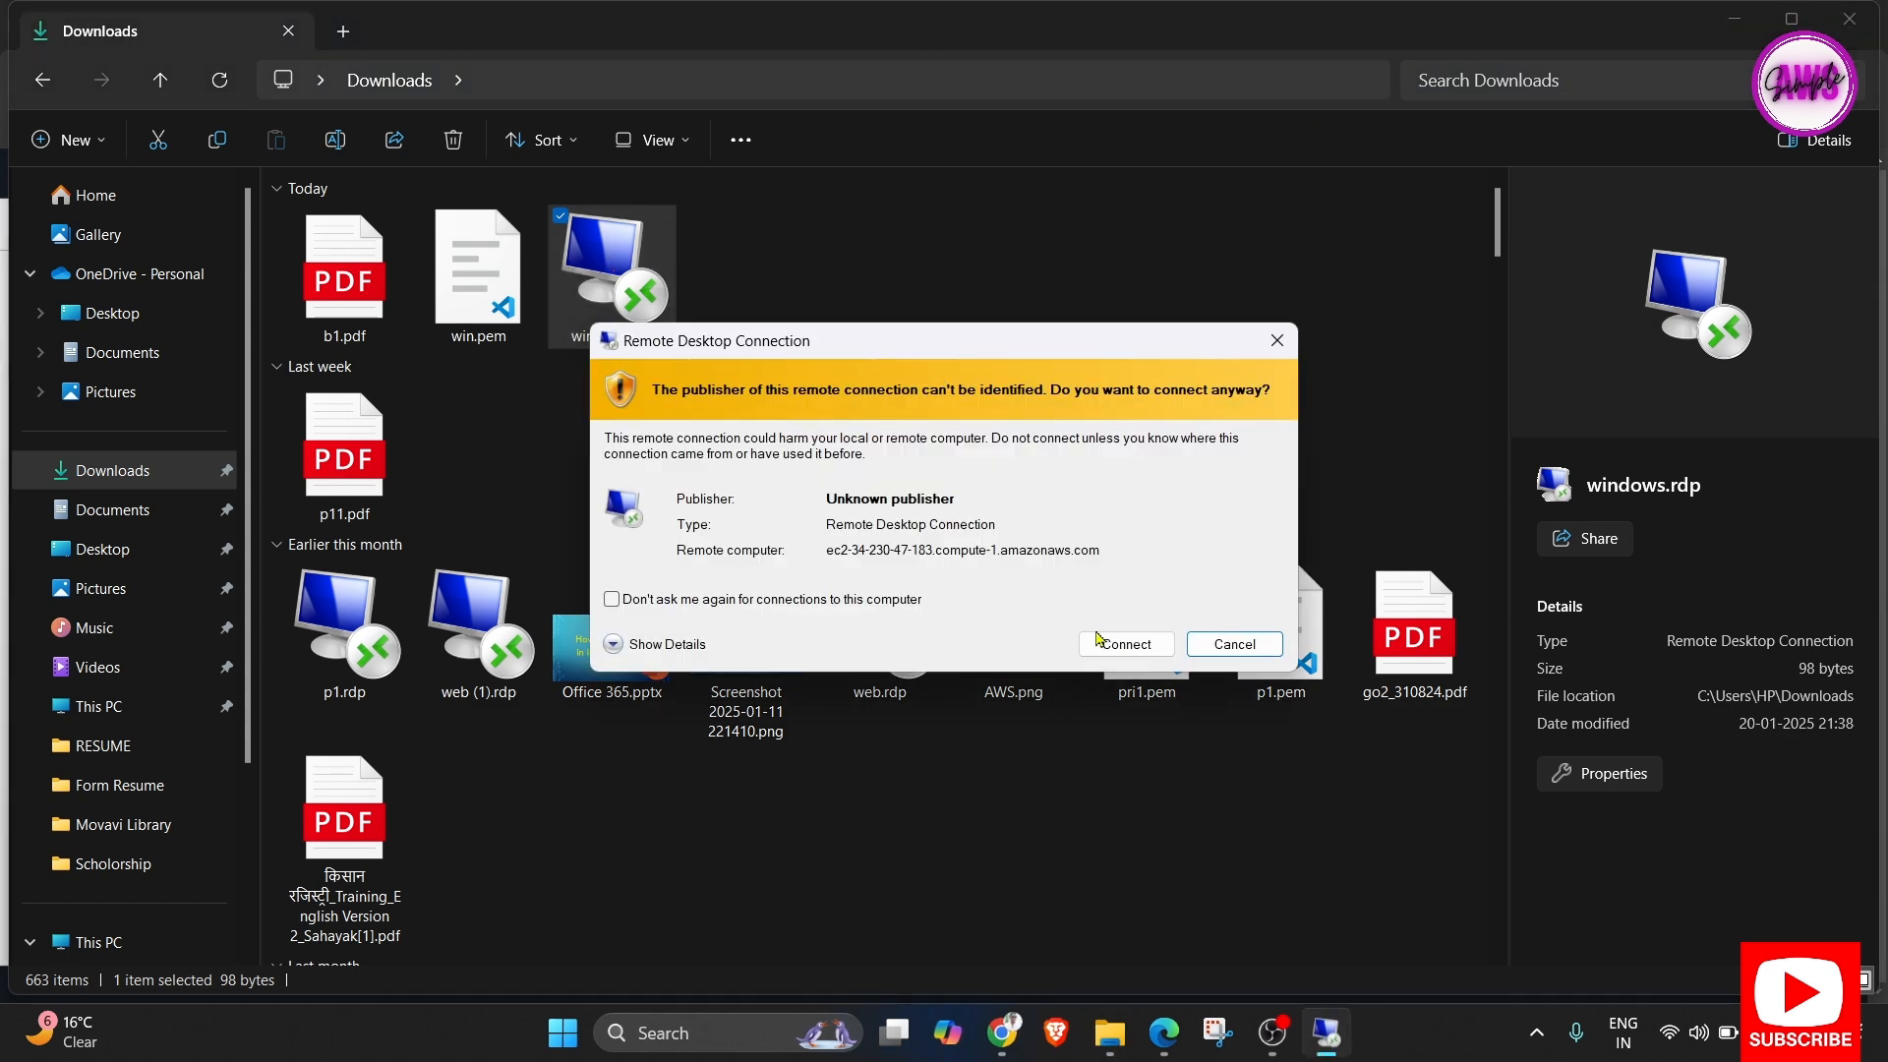
pyautogui.click(1104, 644)
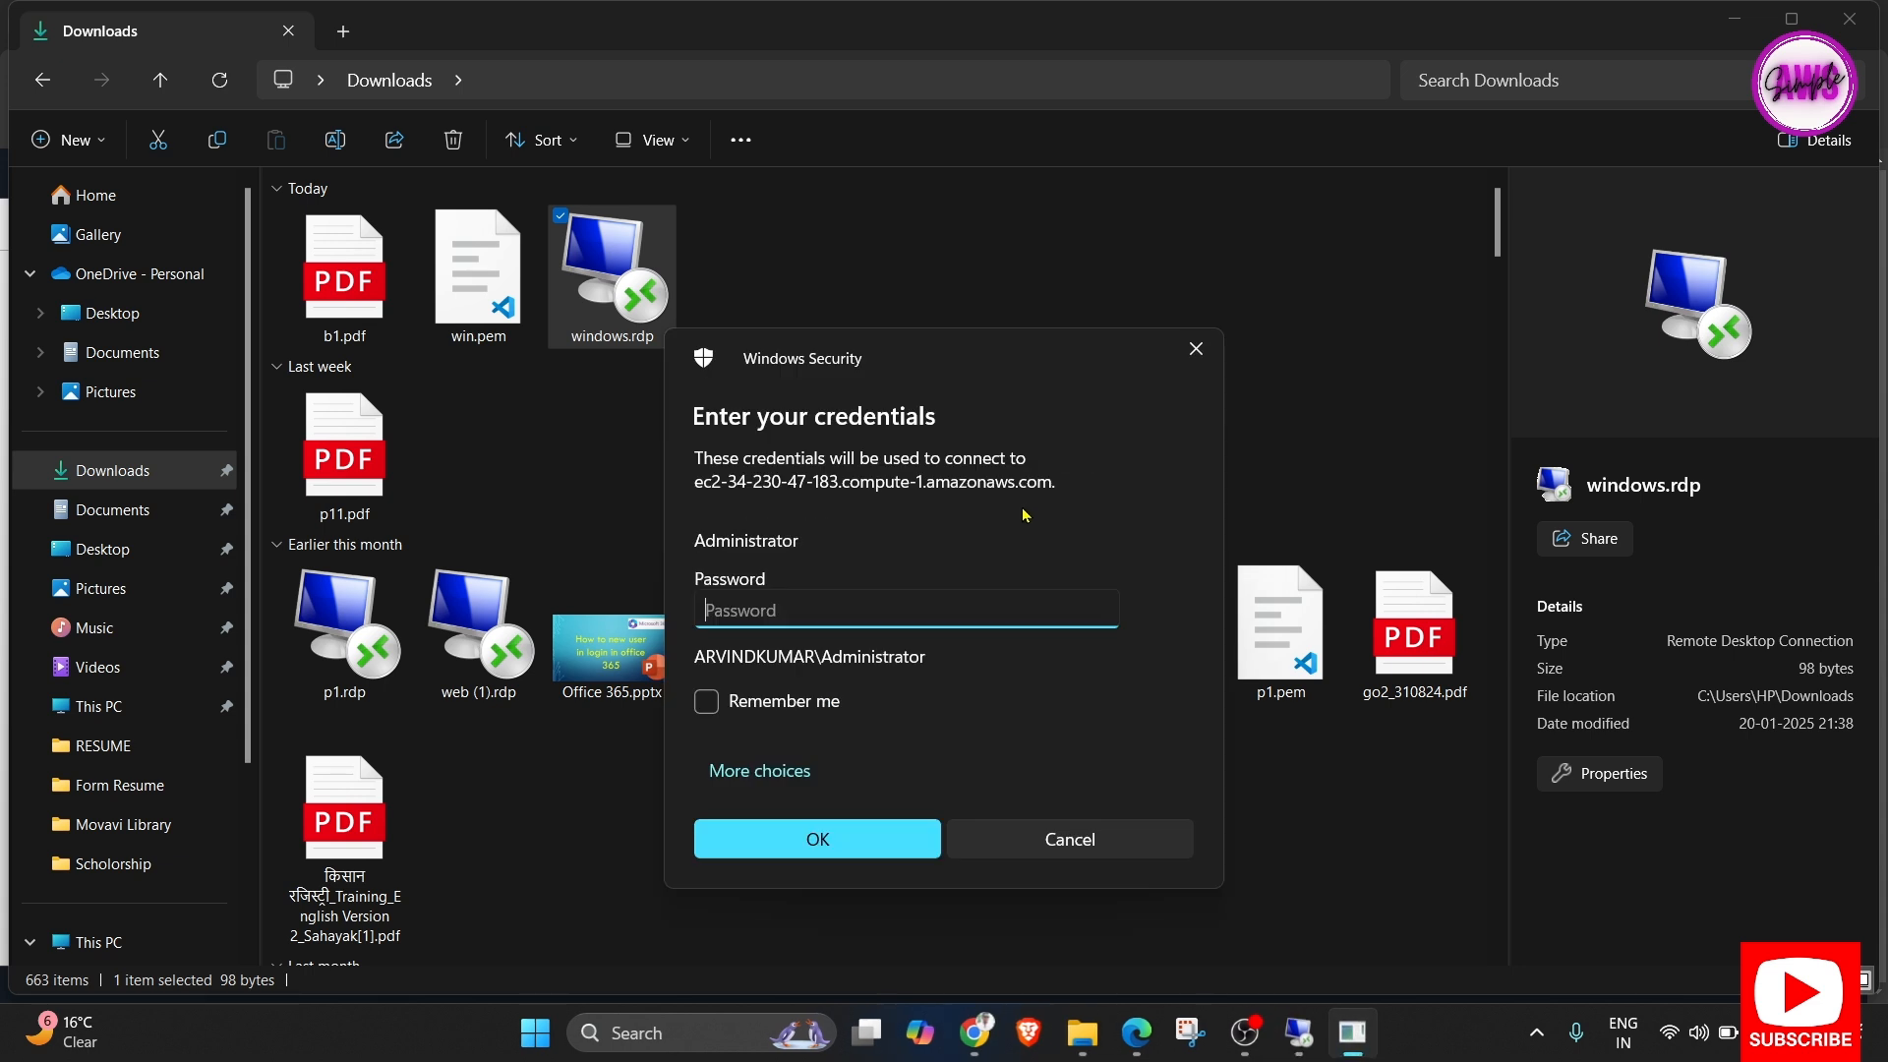
# Paste the copied administrator password as the credentials, submit it and accept connecting despite the certificate errors.
pyautogui.hotkey('ctrl', 'v')
pyautogui.click(796, 841)
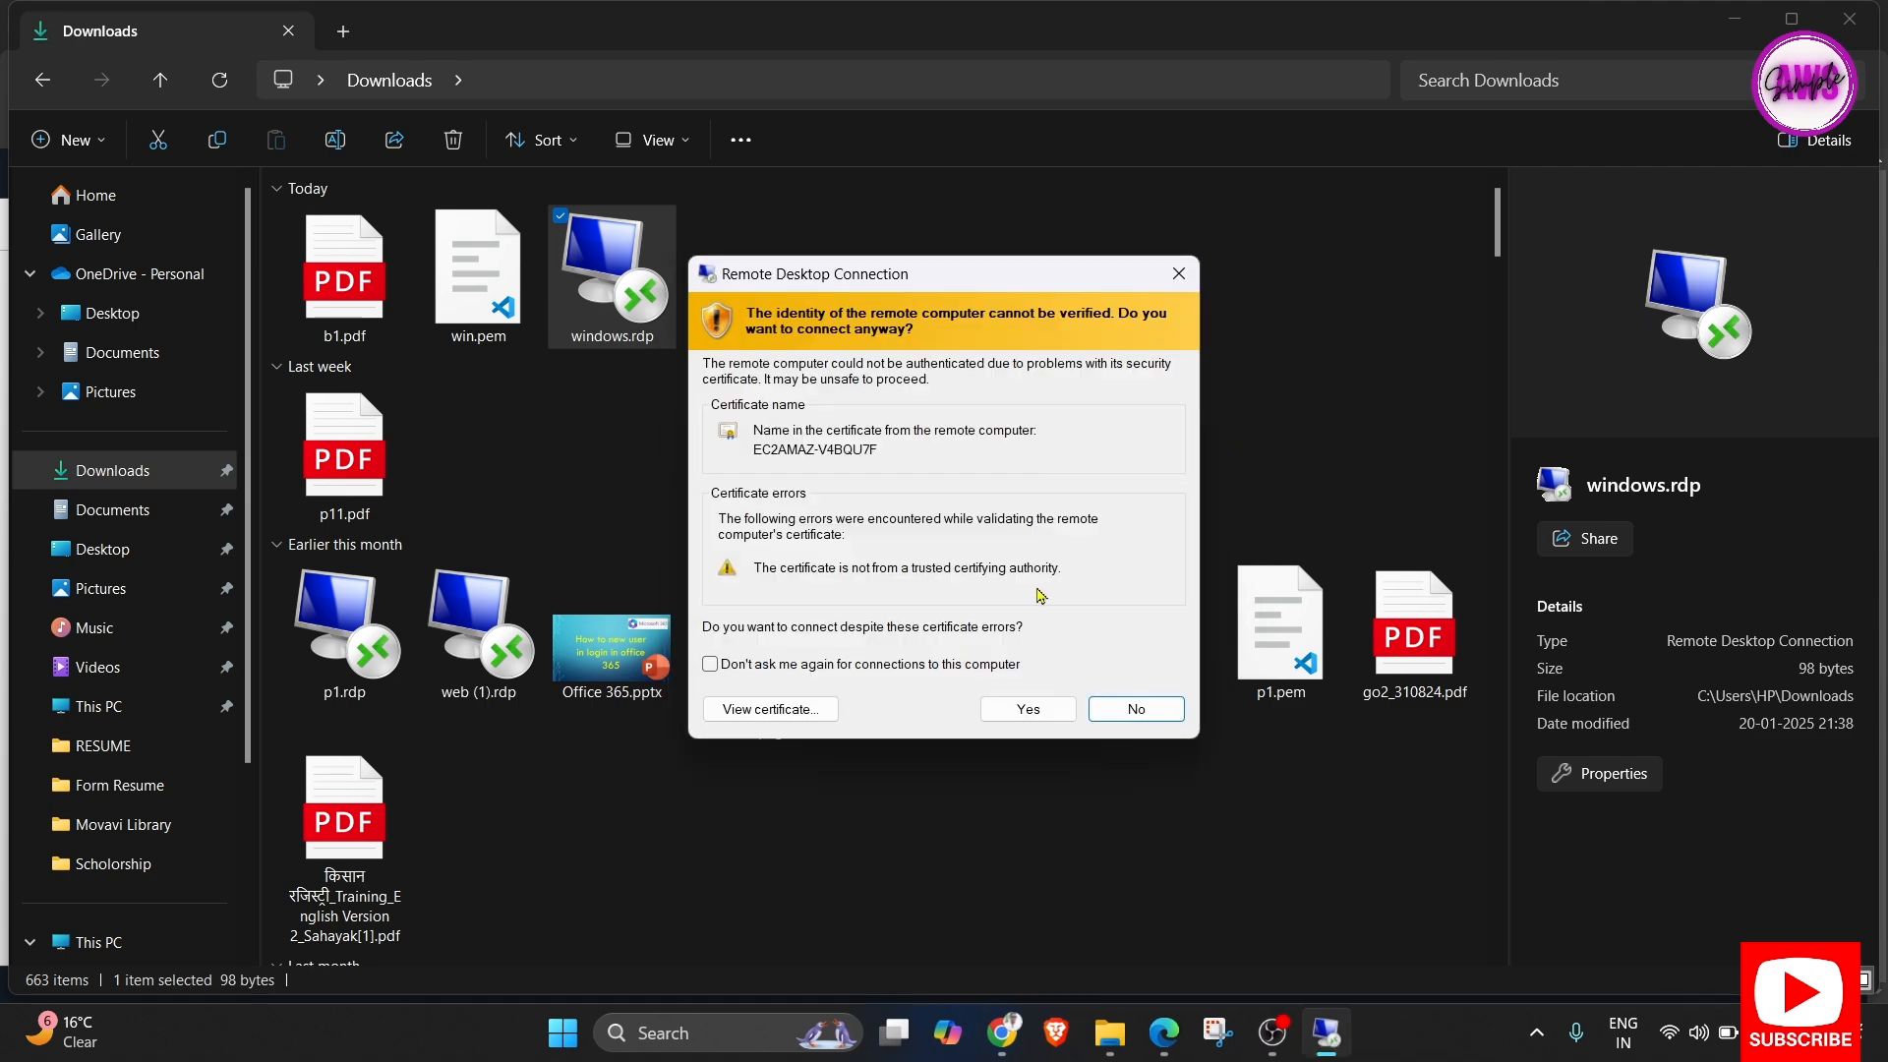
pyautogui.click(1014, 709)
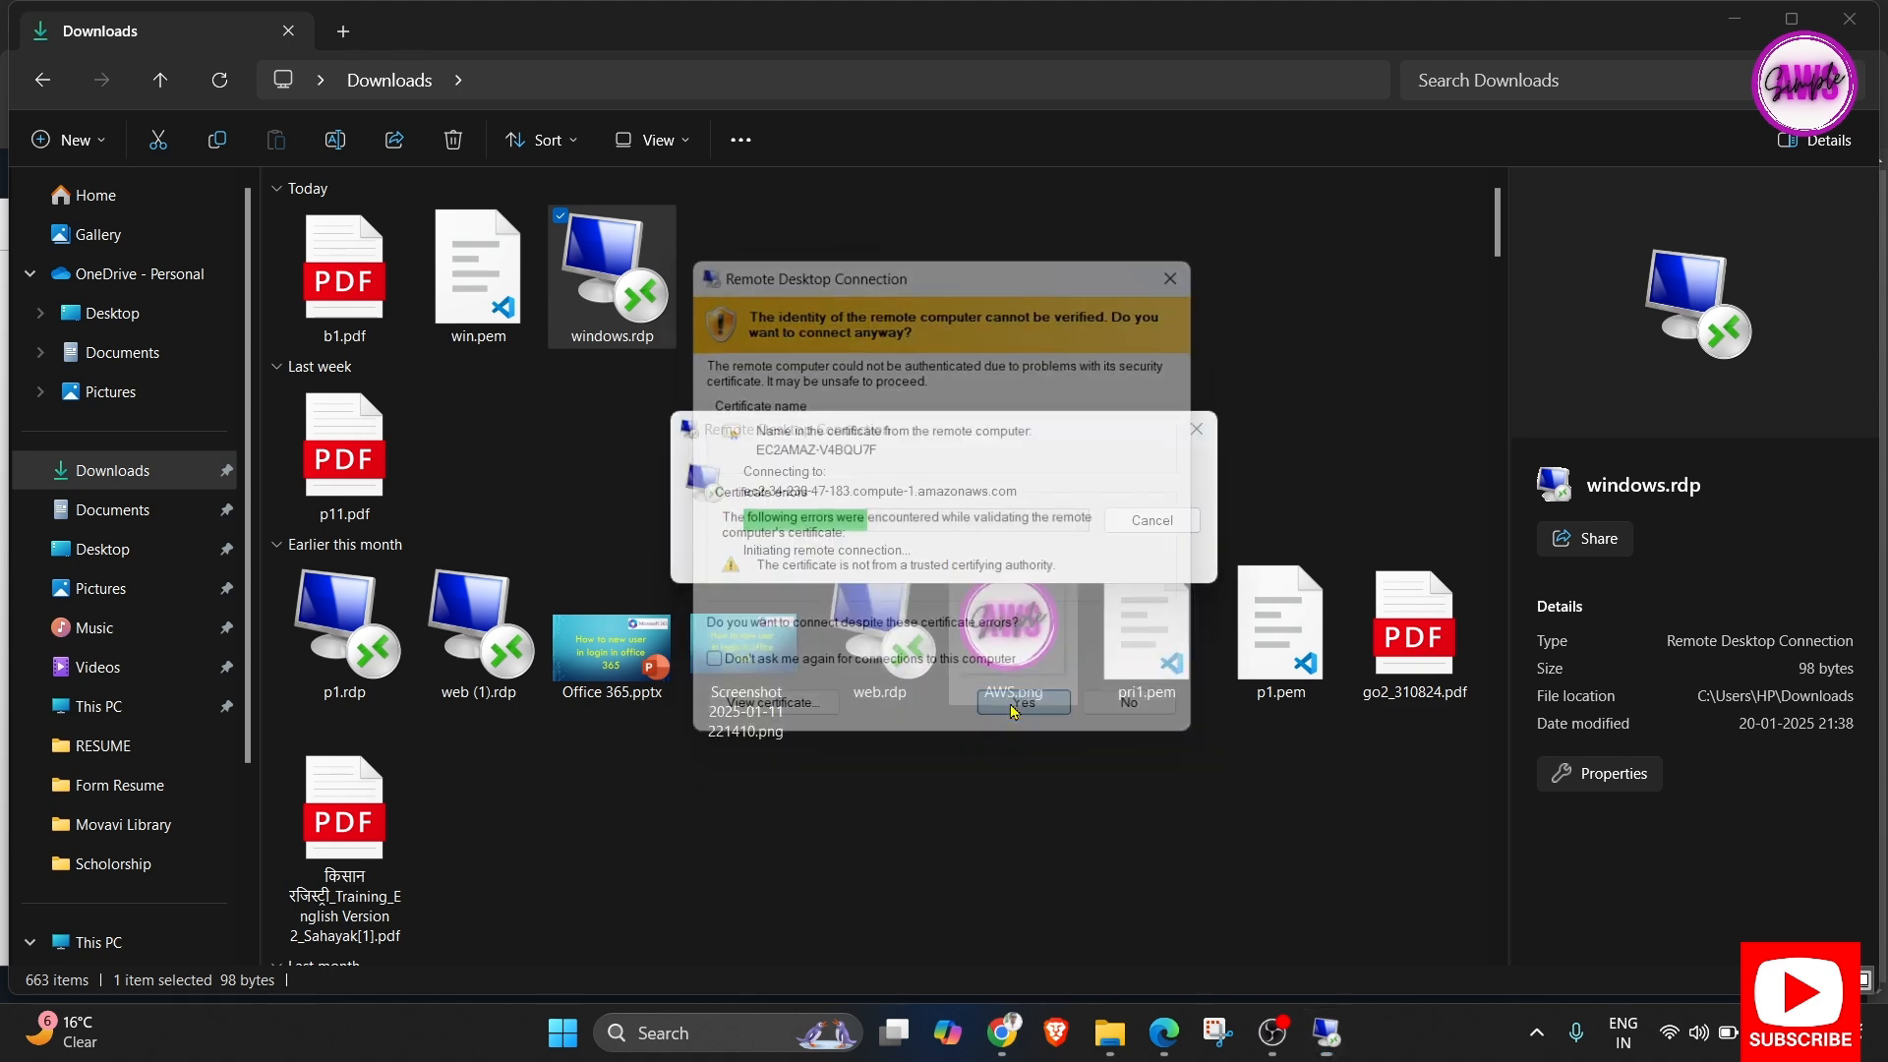